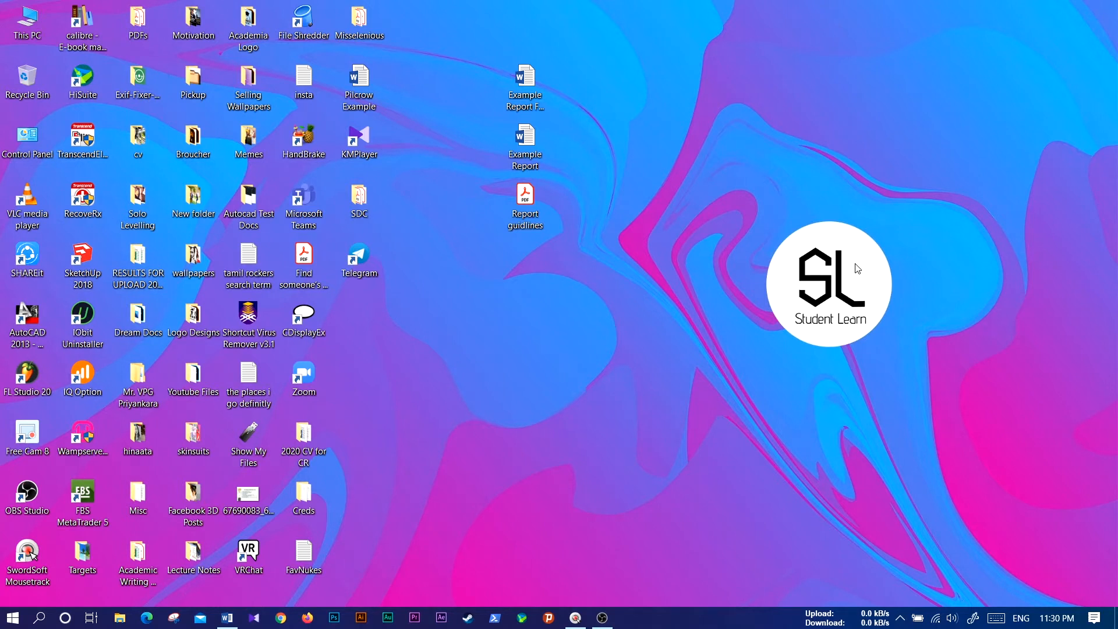
# Switch to the Example Report document in Word and look through its front pages from the acknowledgements to the CONTENTS page
pyautogui.click(227, 618)
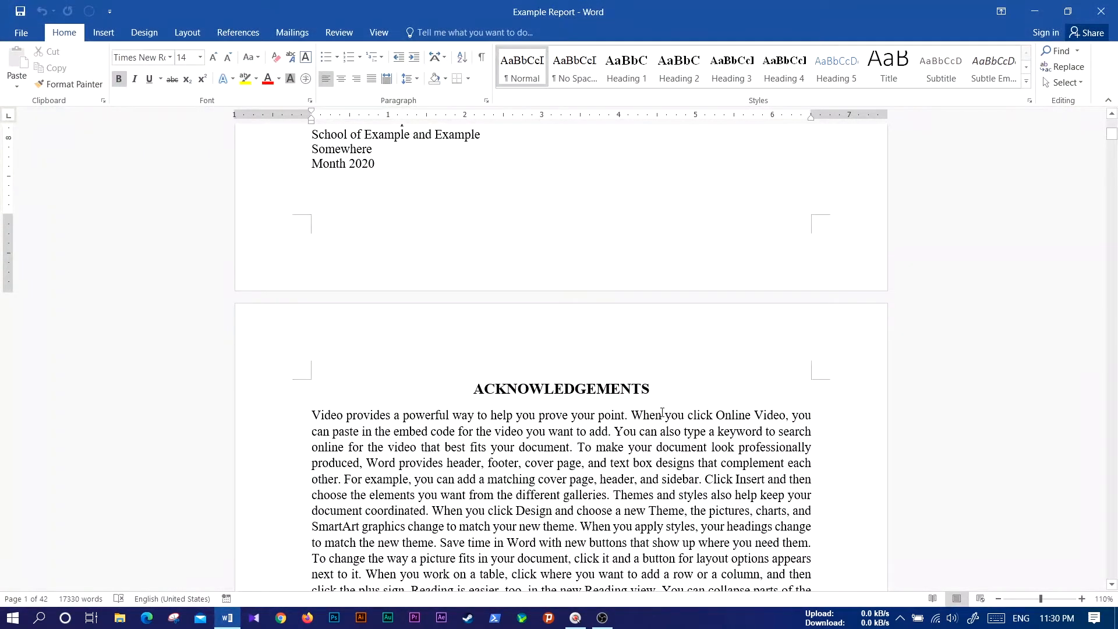
pyautogui.scroll(-6, 662, 412)
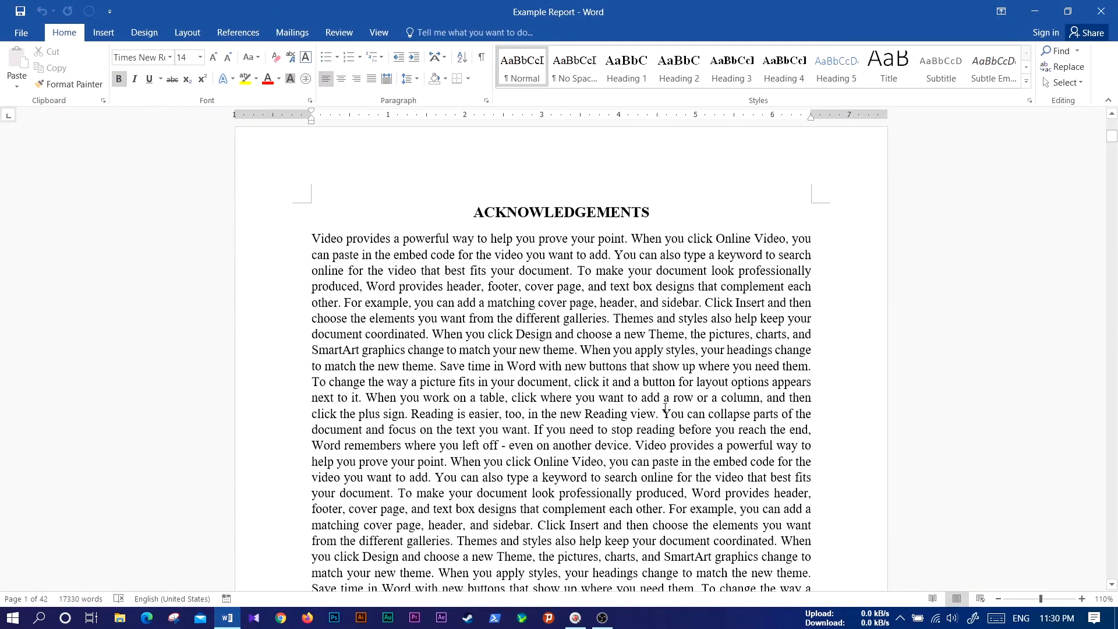
pyautogui.scroll(-9, 665, 407)
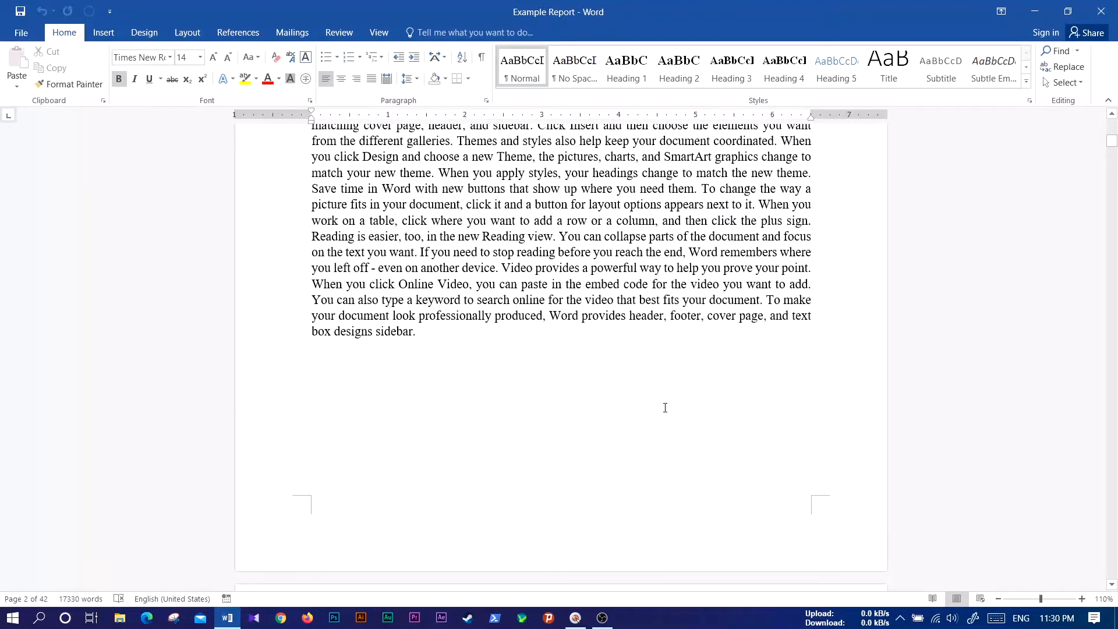
pyautogui.scroll(-7, 665, 408)
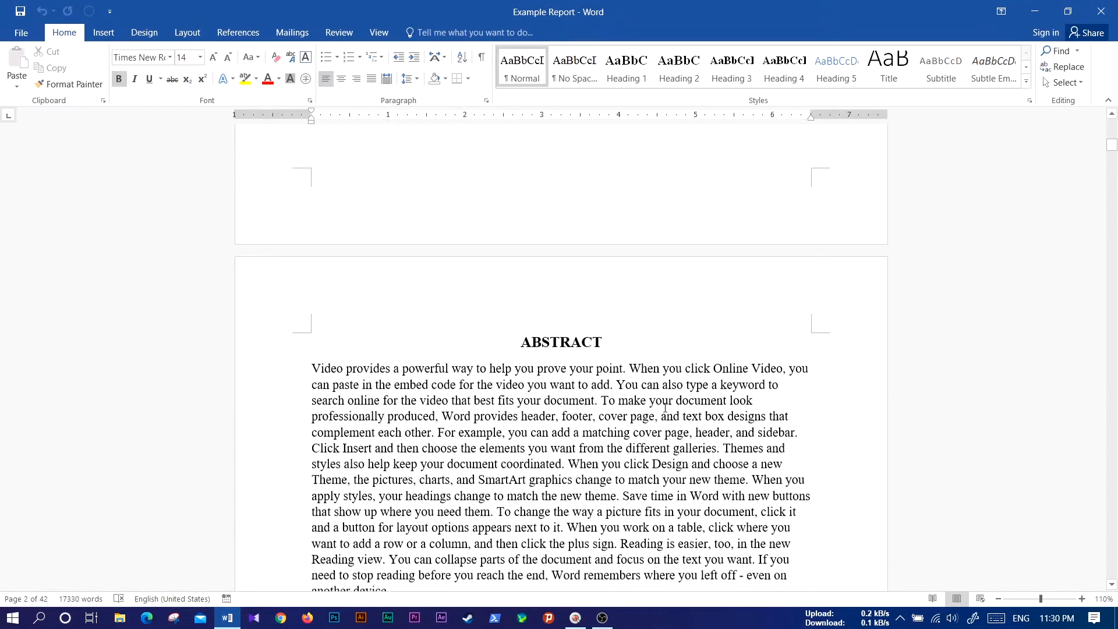
pyautogui.scroll(-4, 664, 326)
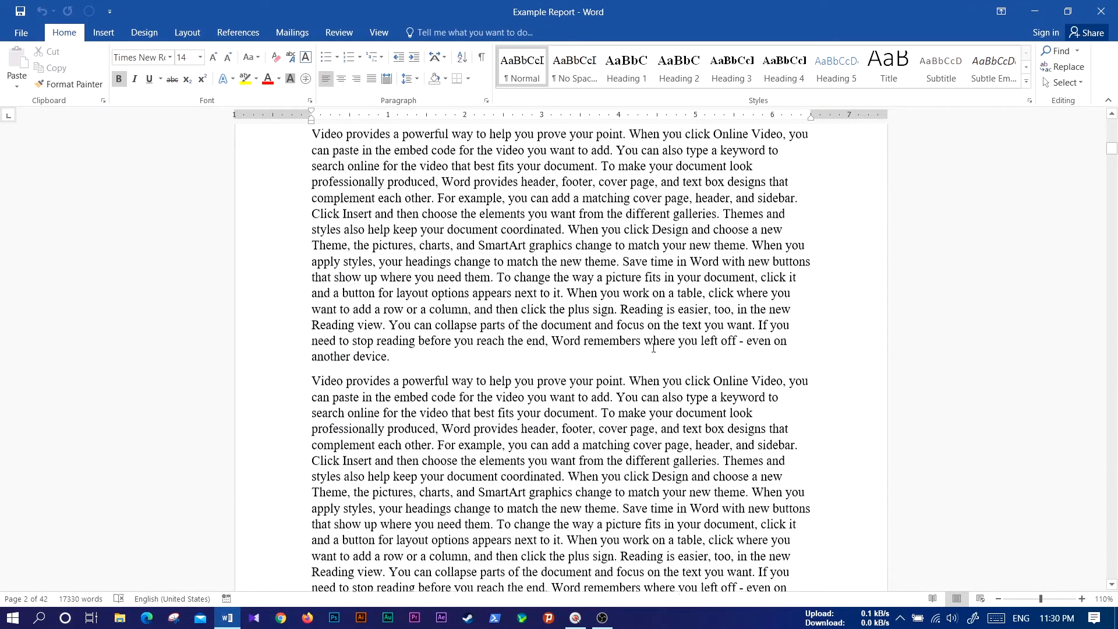
pyautogui.scroll(-15, 653, 346)
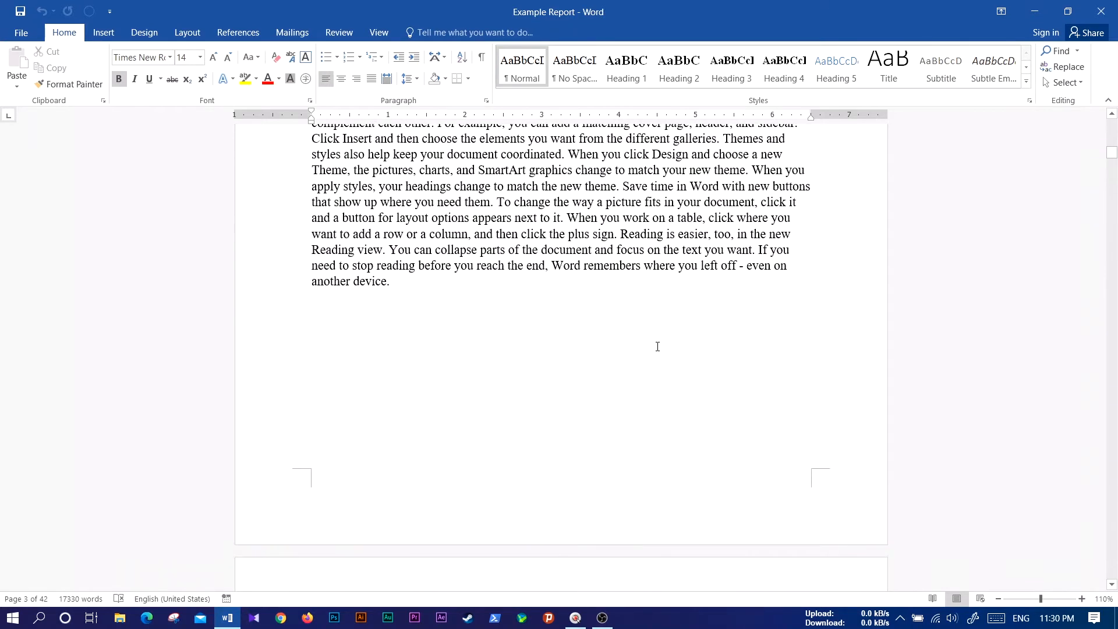
pyautogui.scroll(-1, 657, 346)
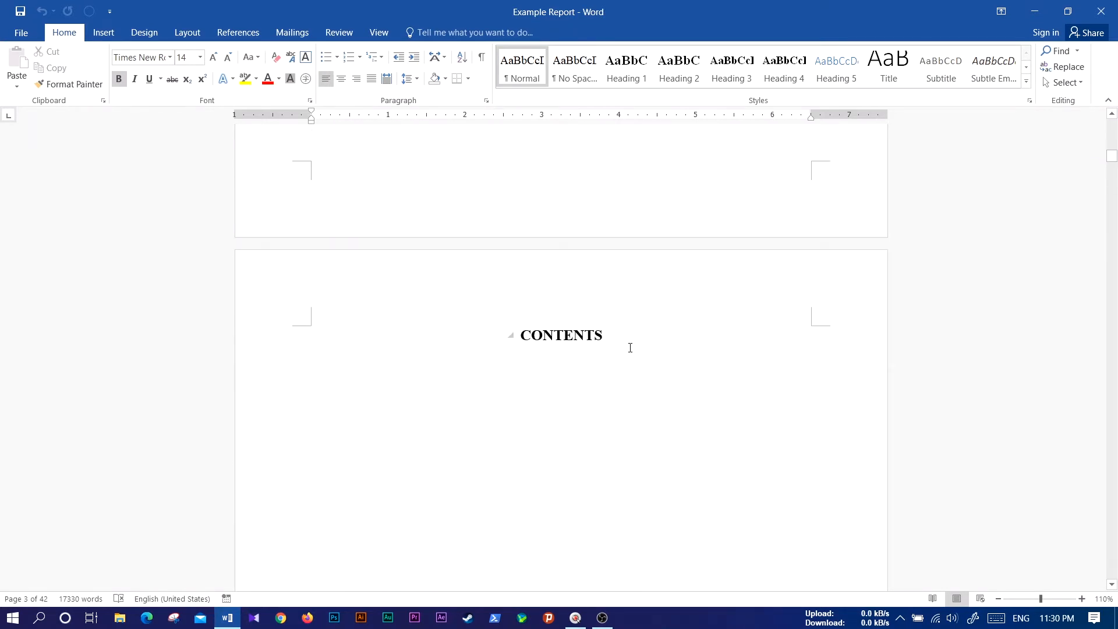
pyautogui.scroll(-1, 634, 348)
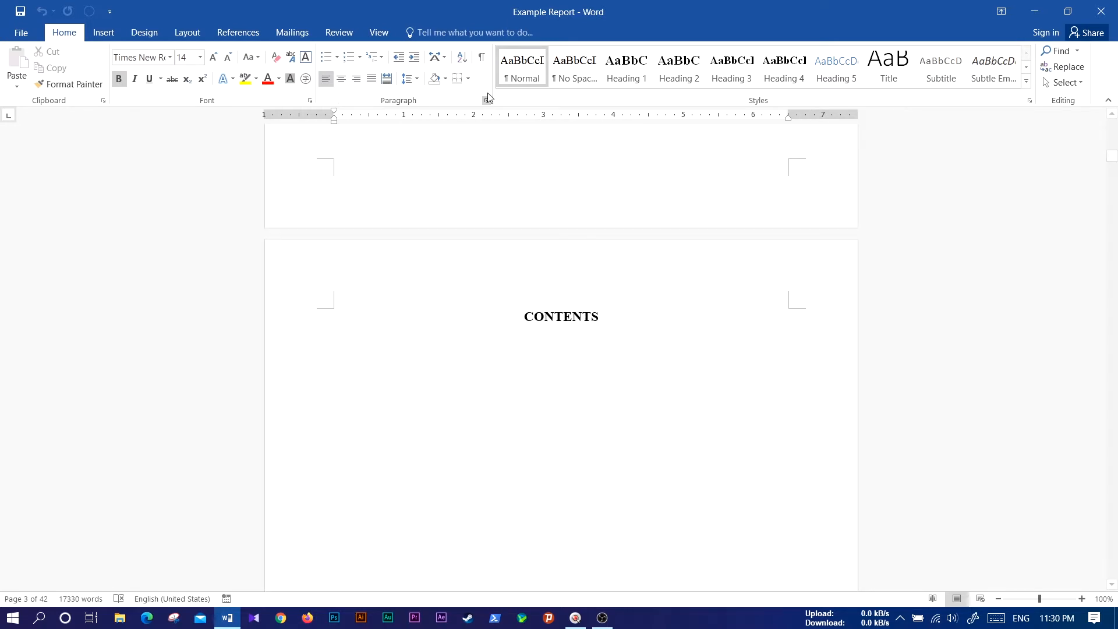
# Show the paragraph formatting marks and display the Navigation pane
pyautogui.click(481, 58)
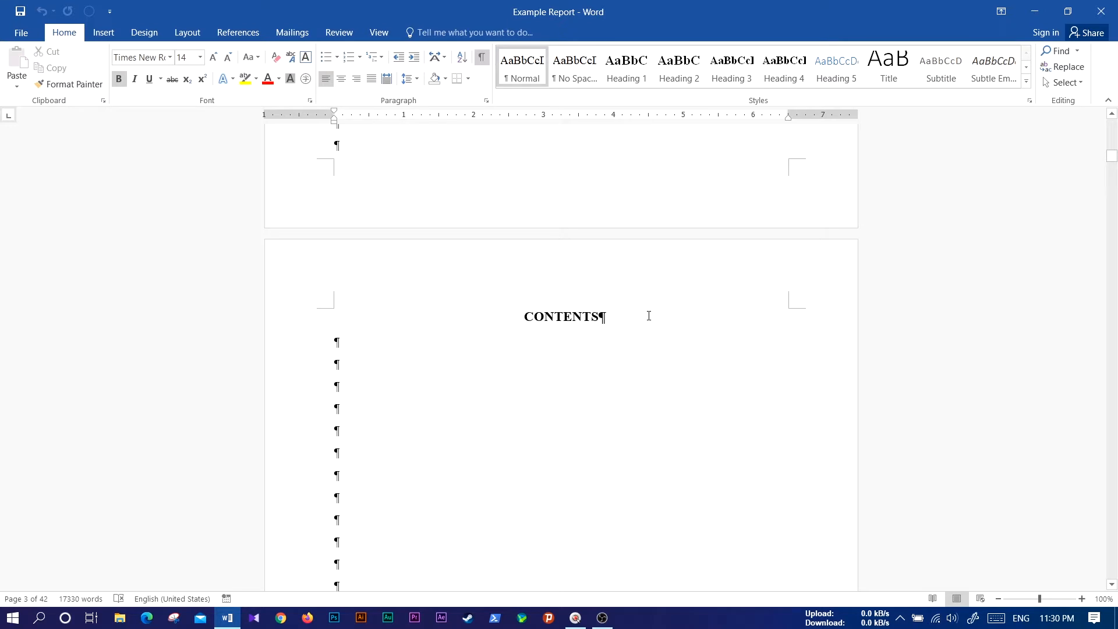
pyautogui.click(379, 33)
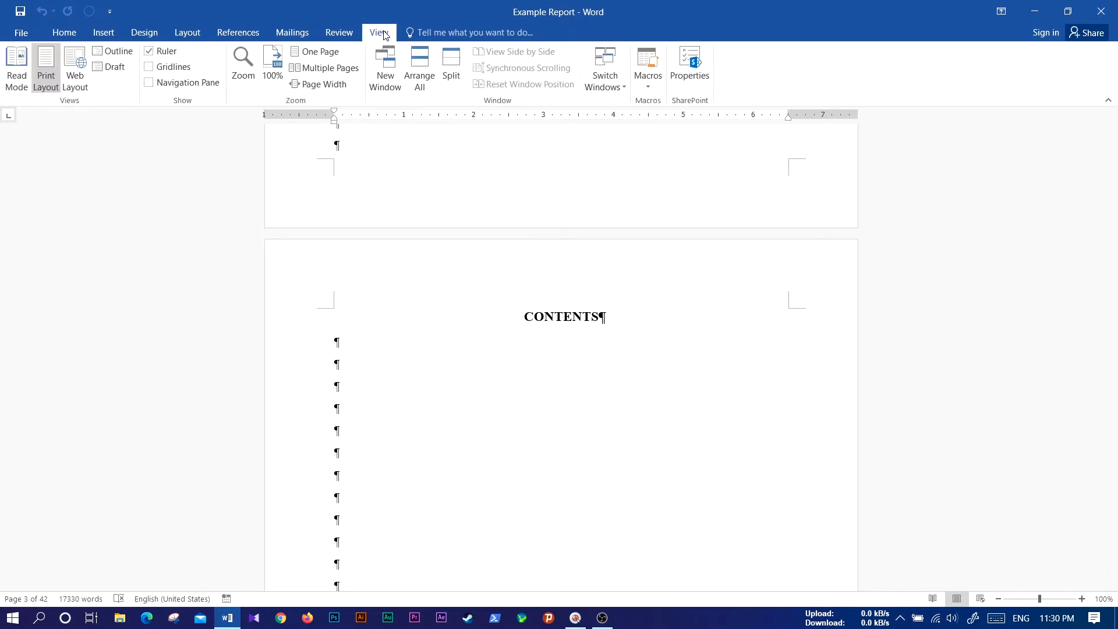
pyautogui.click(150, 84)
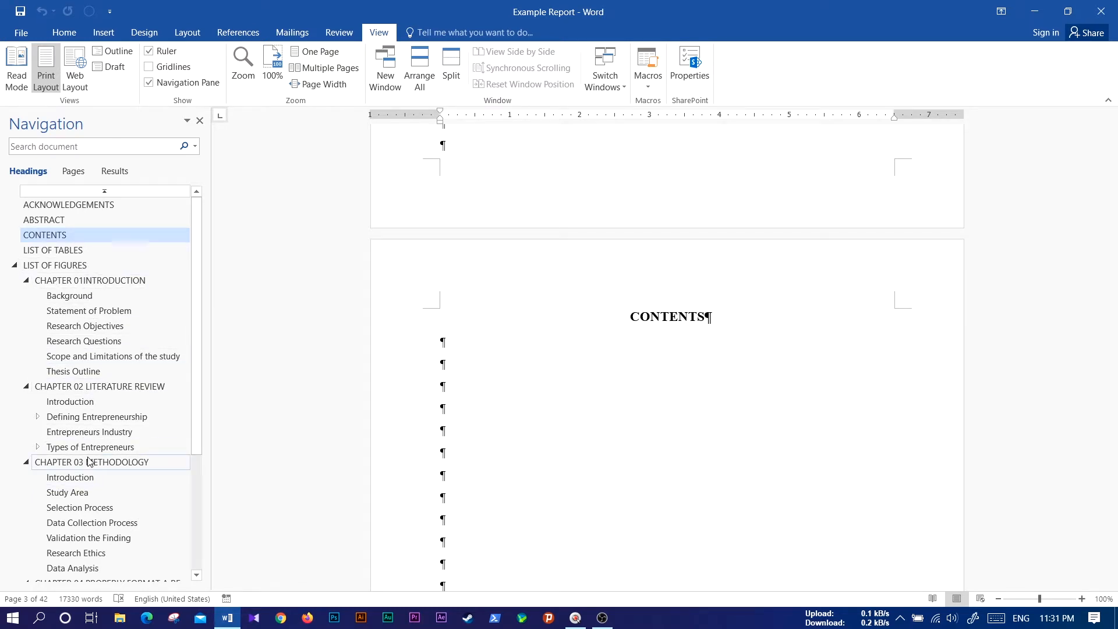
# Examine the report's heading outline and check the styles of the ACKNOWLEDGEMENTS, CHAPTER 01 and Background headings
pyautogui.scroll(-2, 87, 462)
pyautogui.scroll(-2, 122, 396)
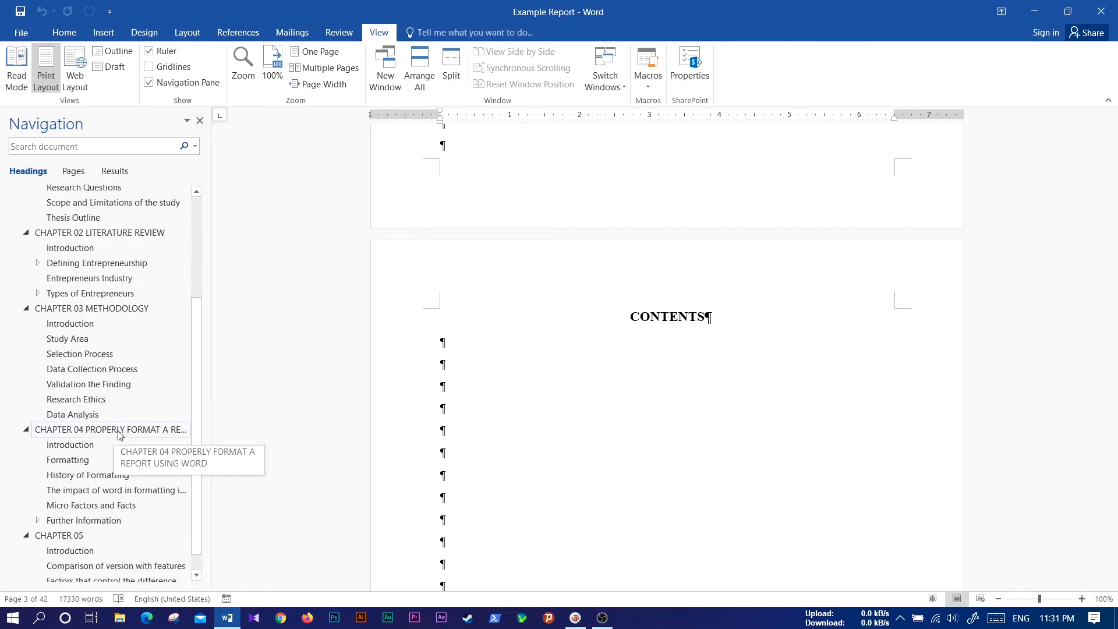
pyautogui.scroll(-1, 119, 434)
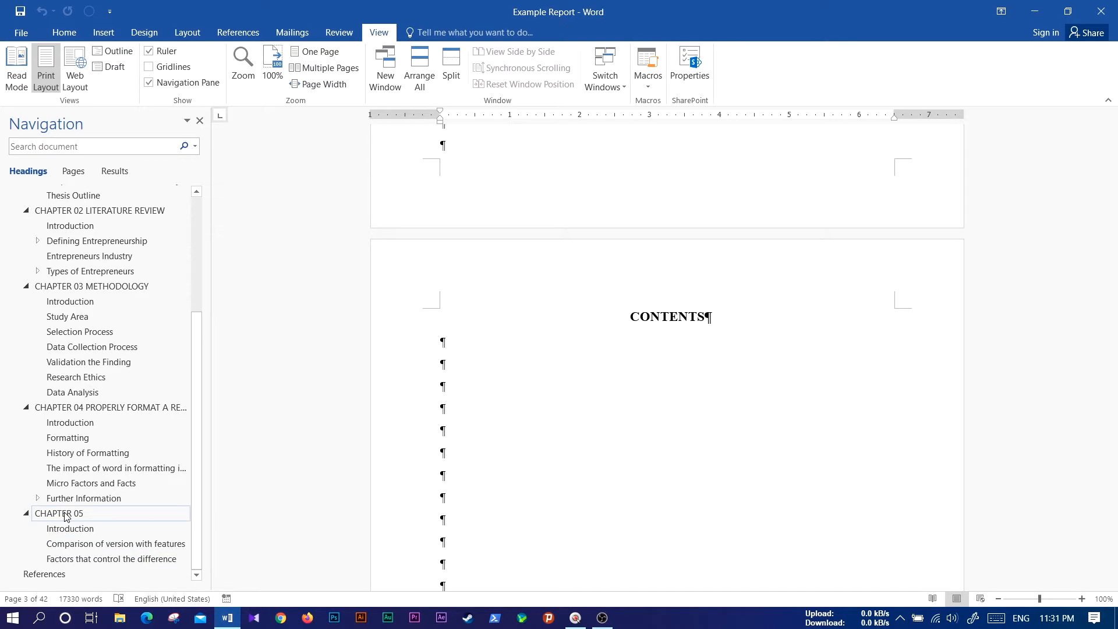
pyautogui.scroll(4, 80, 387)
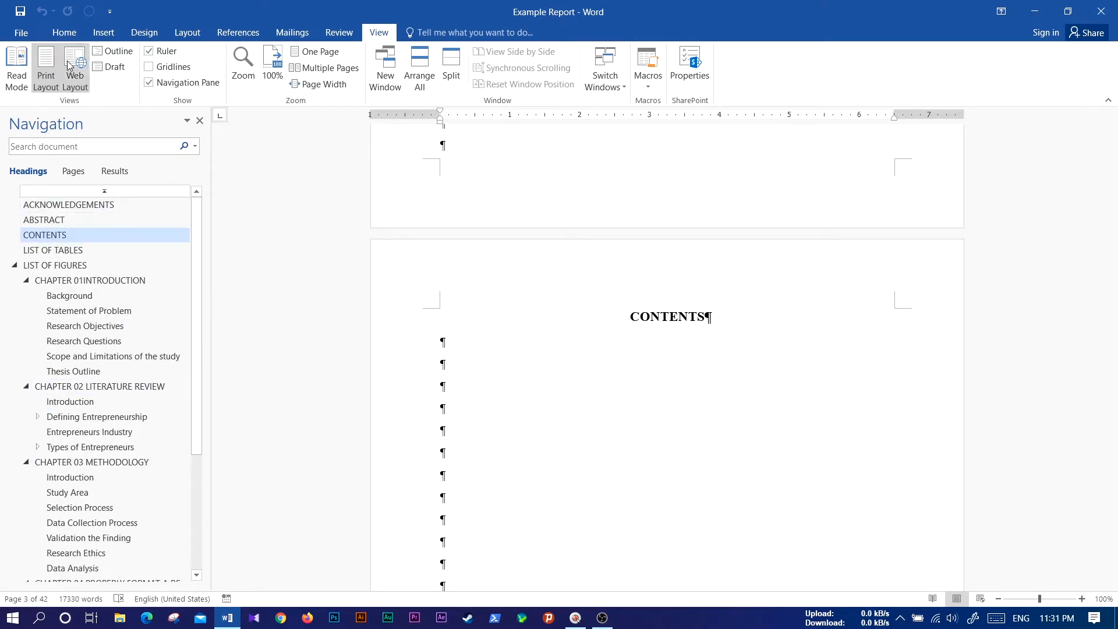
pyautogui.click(64, 33)
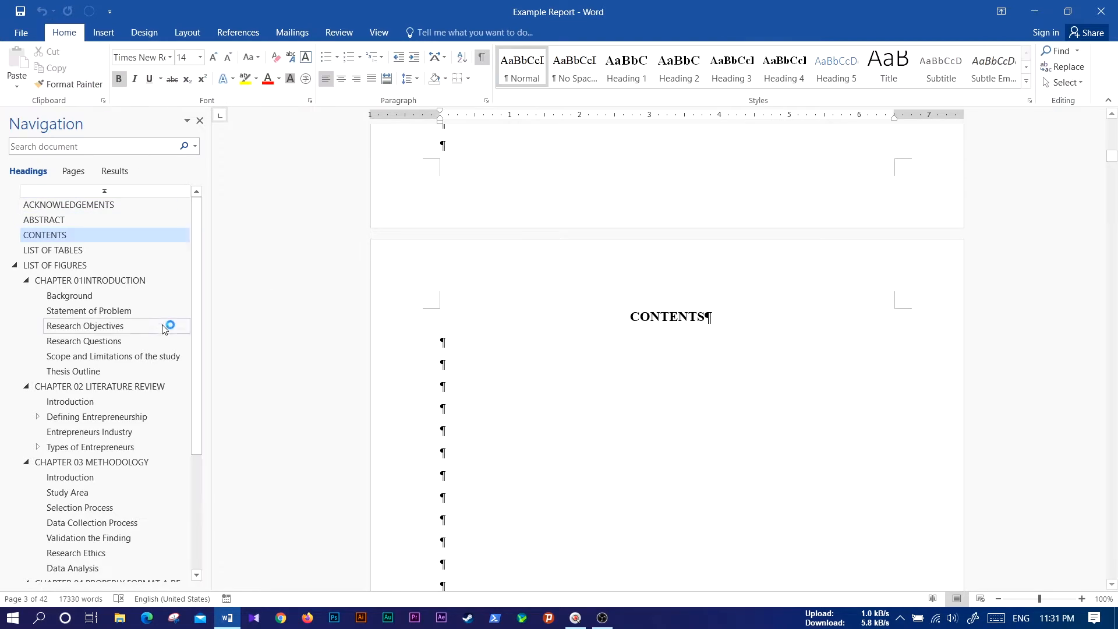
pyautogui.click(78, 204)
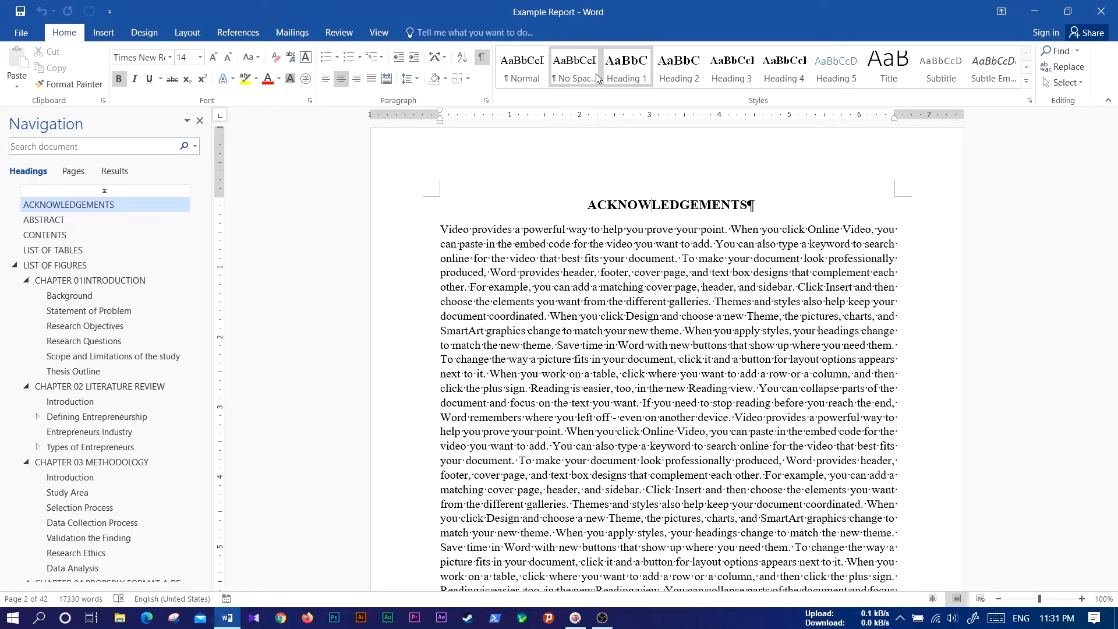
pyautogui.click(73, 280)
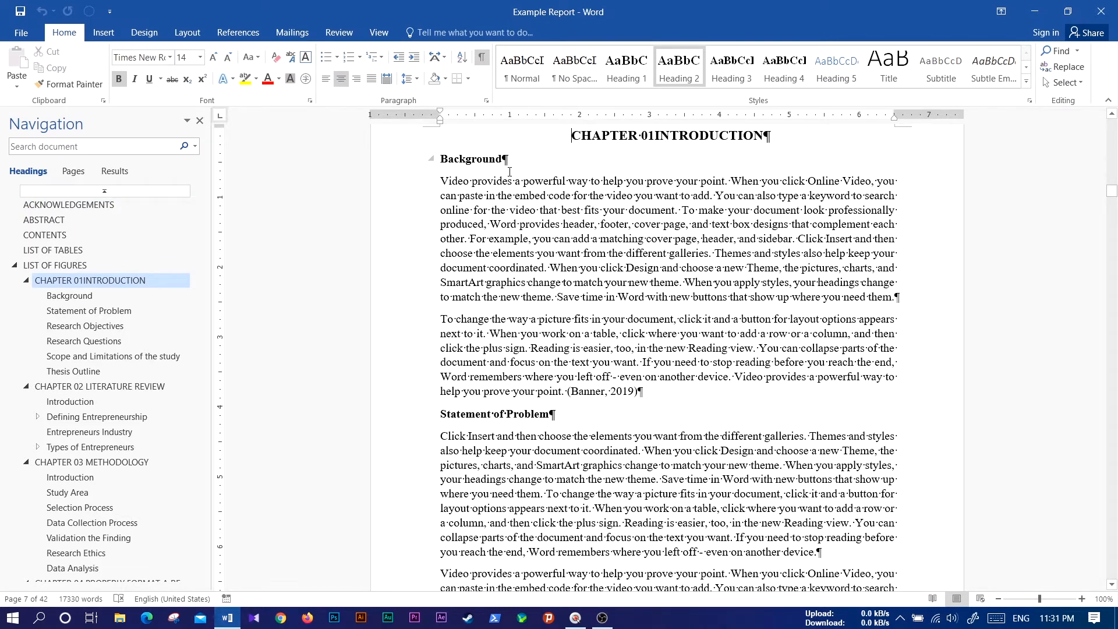
pyautogui.click(482, 160)
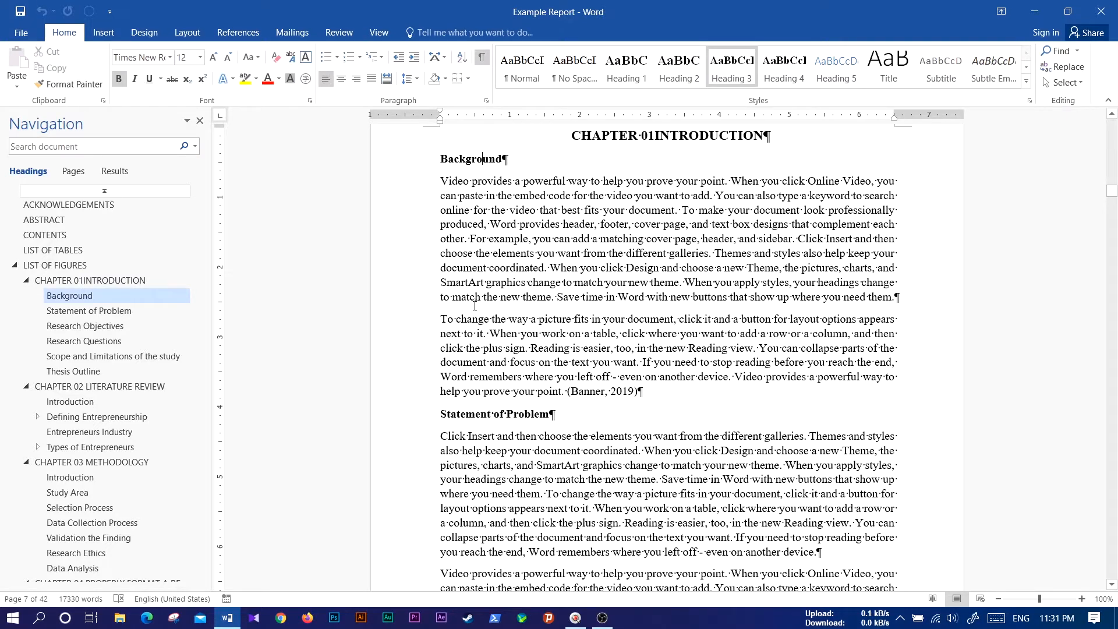
# Expand Defining Entrepreneurship, Types of Entrepreneurs and Further Information in the heading outline, and check the style of the Types of Organizations heading
pyautogui.scroll(-3, 464, 361)
pyautogui.scroll(-4, 105, 402)
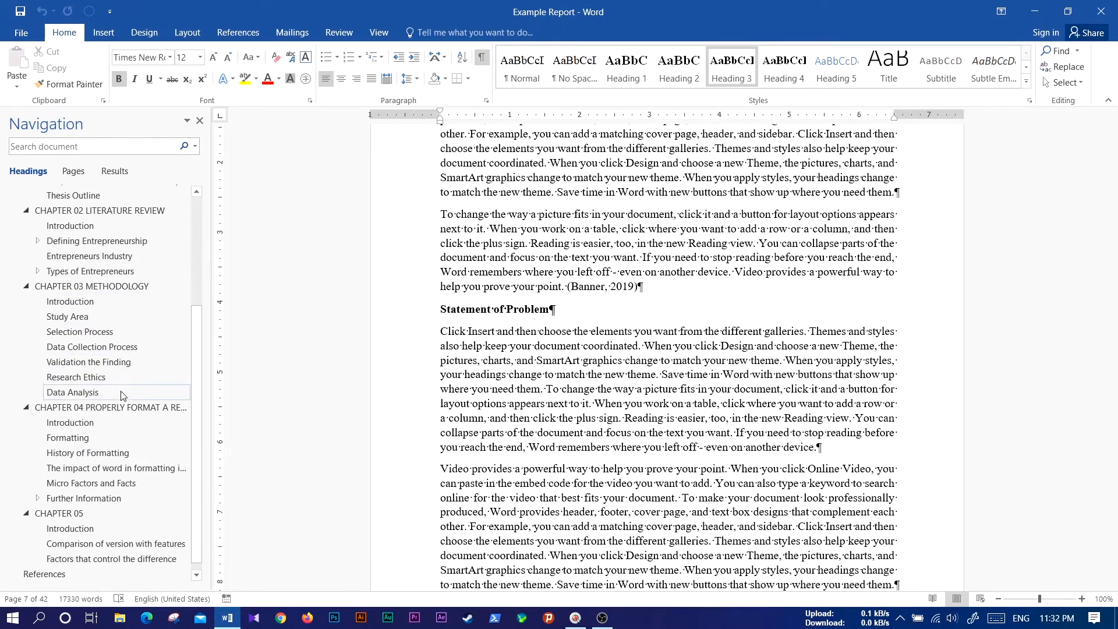
pyautogui.click(38, 241)
pyautogui.click(98, 258)
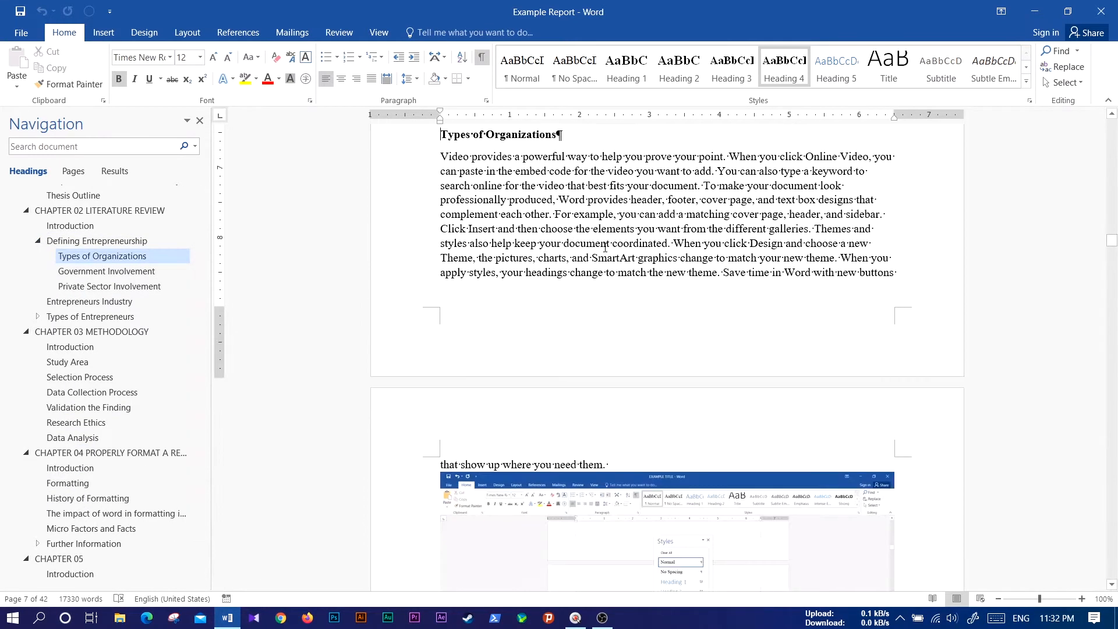
pyautogui.scroll(3, 533, 176)
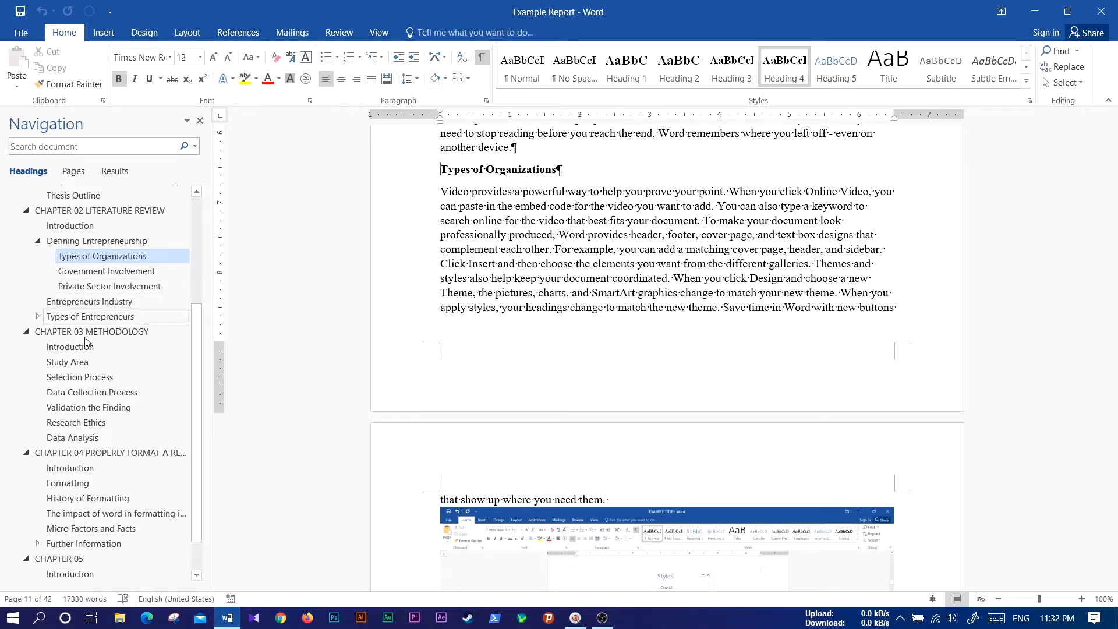
pyautogui.click(38, 316)
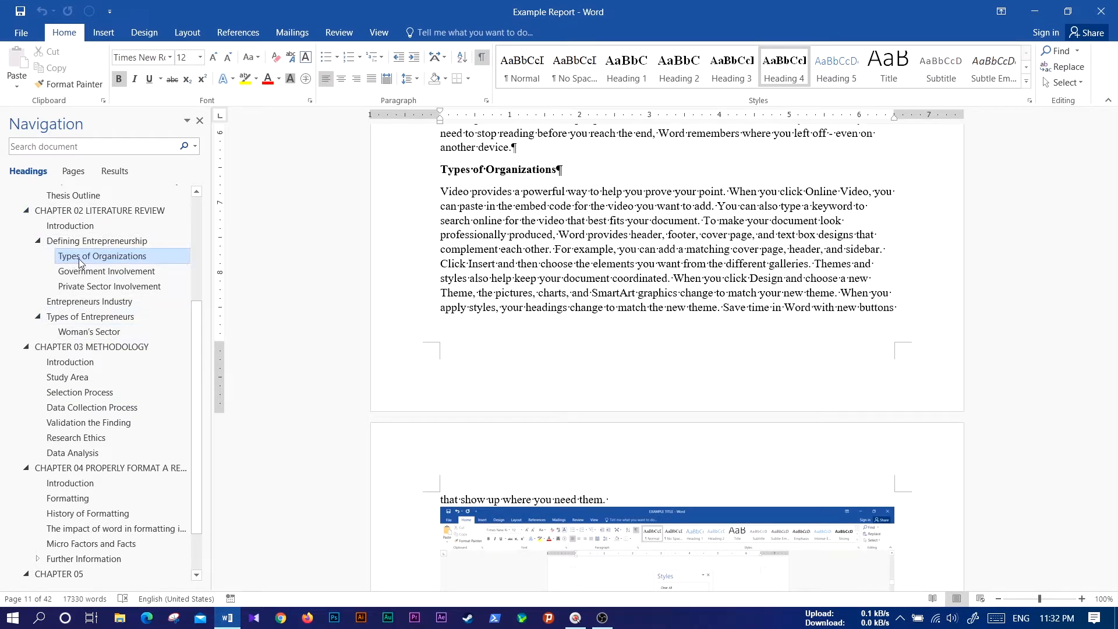
pyautogui.scroll(-2, 96, 382)
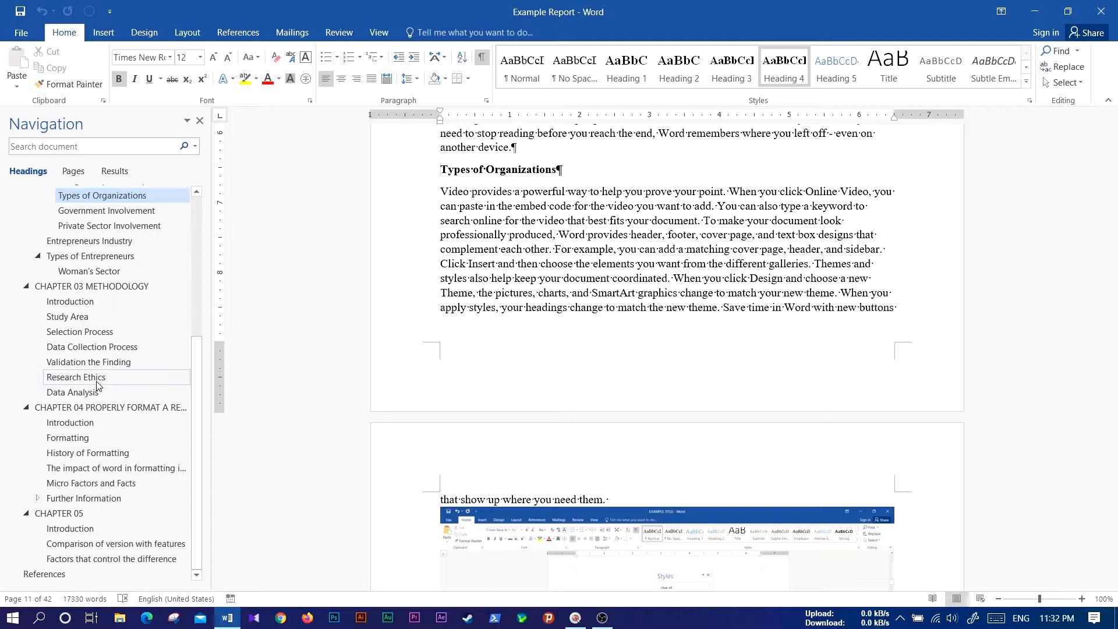
pyautogui.click(38, 498)
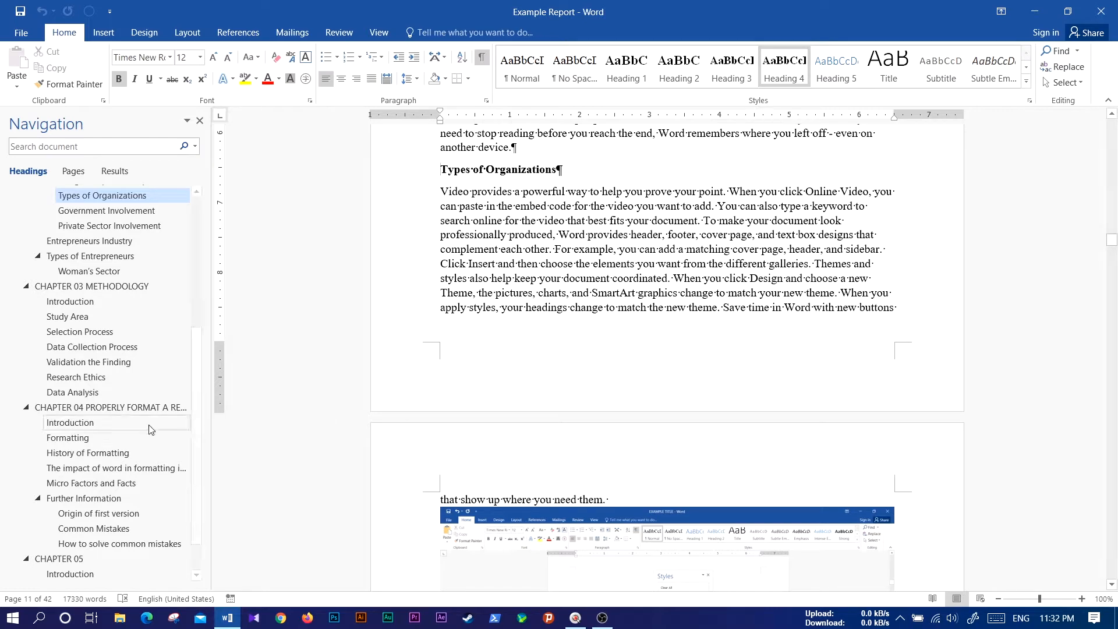
# Go to the "Factors that control the difference" section and look through the rest of Chapter 05 up to the Chapter 06 title
pyautogui.scroll(-1, 93, 466)
pyautogui.click(88, 560)
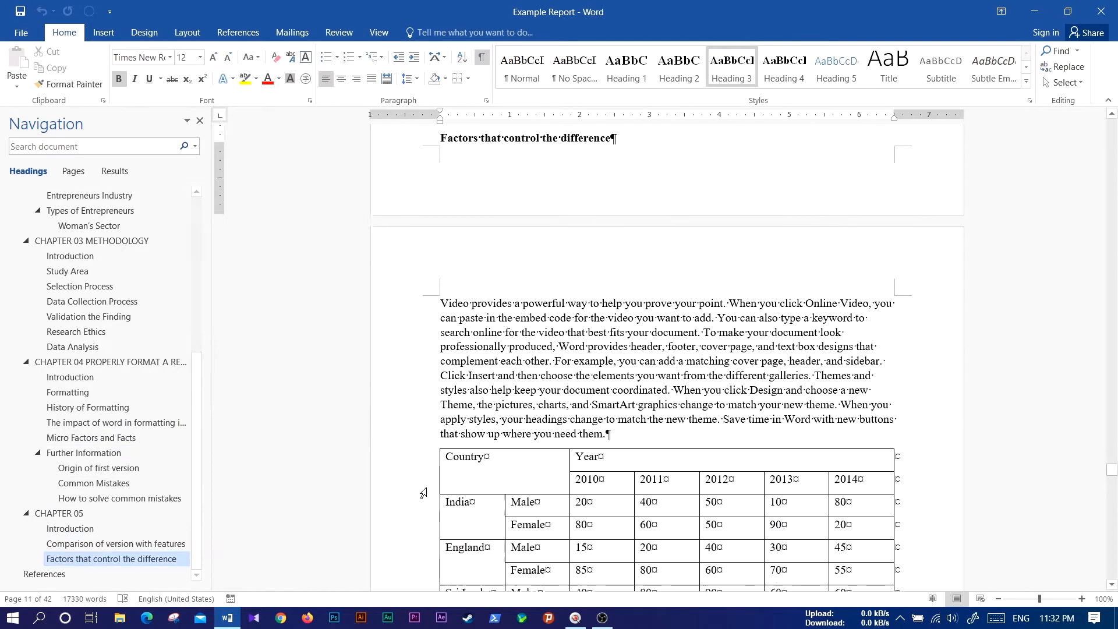
pyautogui.scroll(4, 674, 321)
pyautogui.scroll(-15, 674, 322)
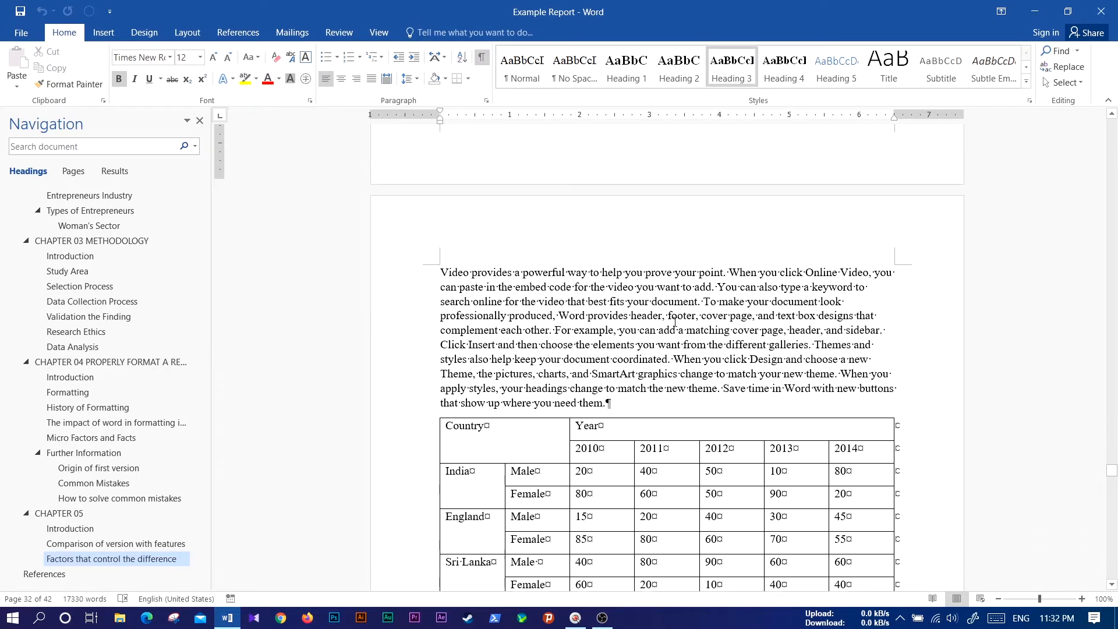
pyautogui.scroll(-20, 675, 325)
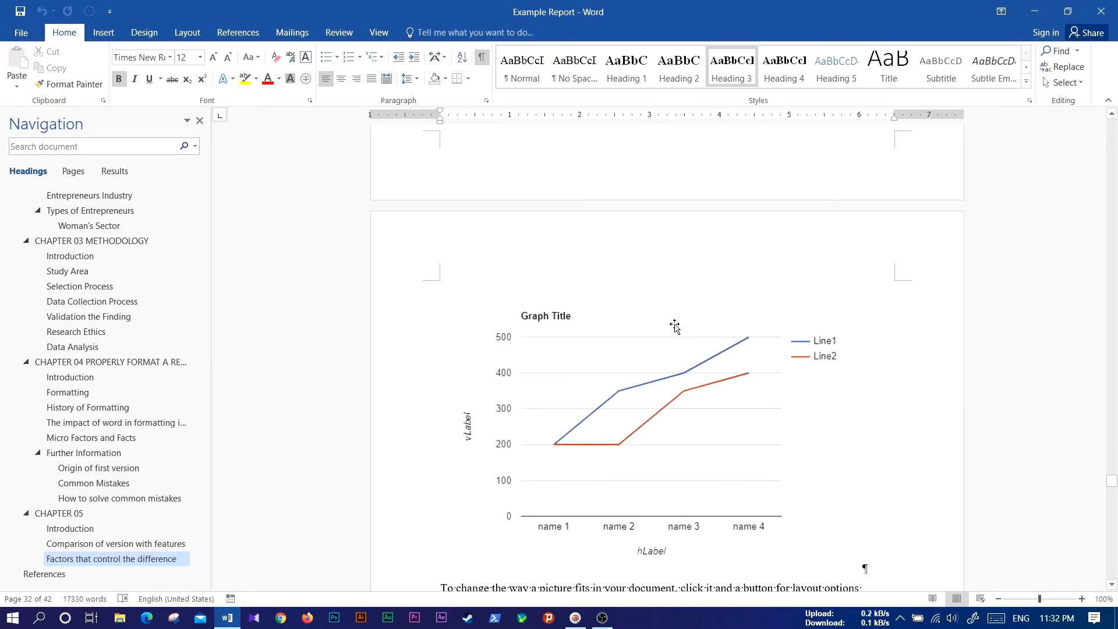
pyautogui.scroll(-20, 676, 324)
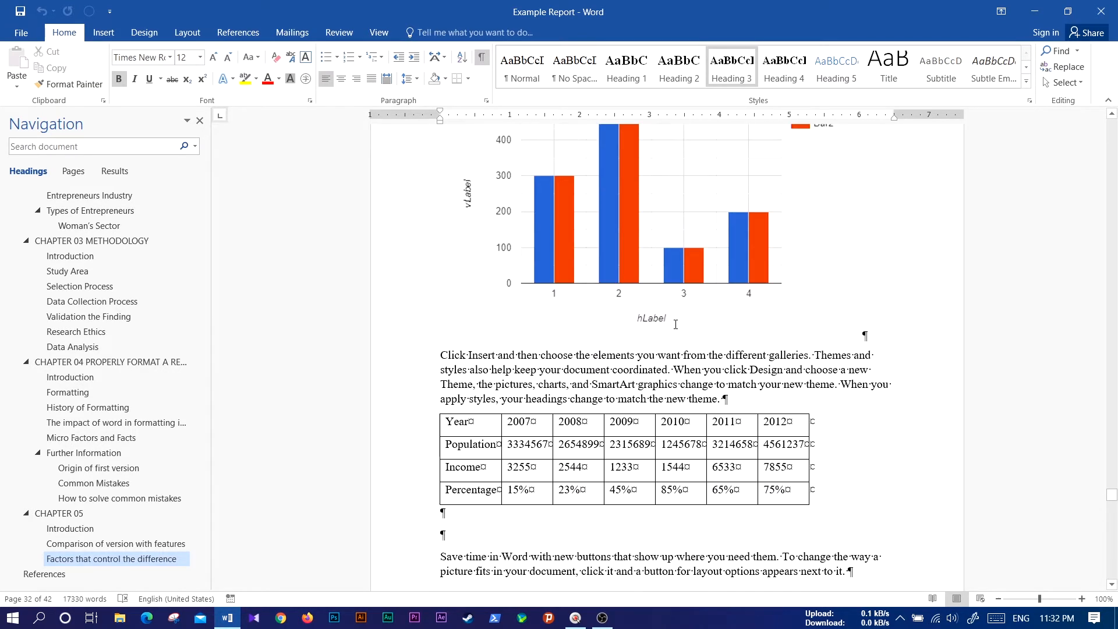
pyautogui.scroll(-20, 674, 327)
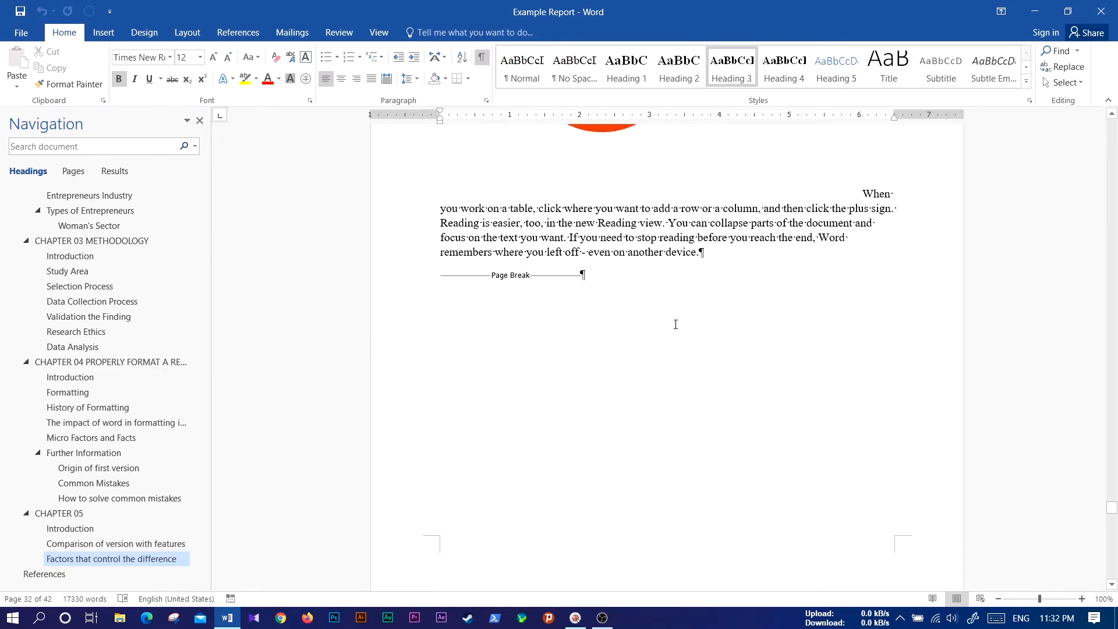
pyautogui.scroll(3, 675, 324)
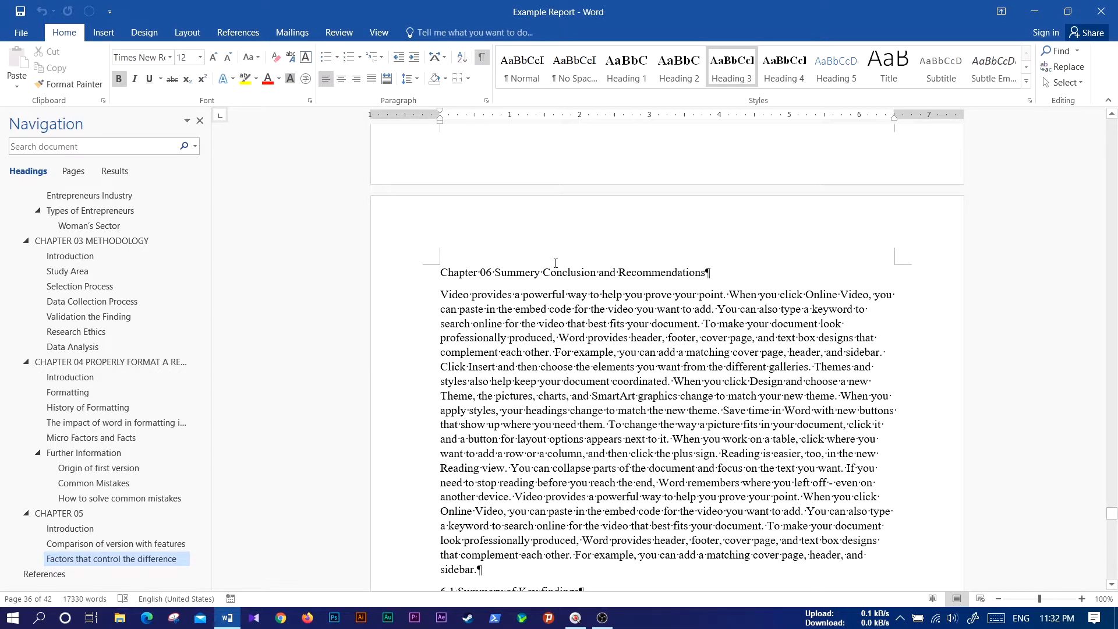
# Apply the Heading 2 style to the "Chapter 06 Summery Conclusion and Recommendations" title and change its text to uppercase
pyautogui.click(453, 273)
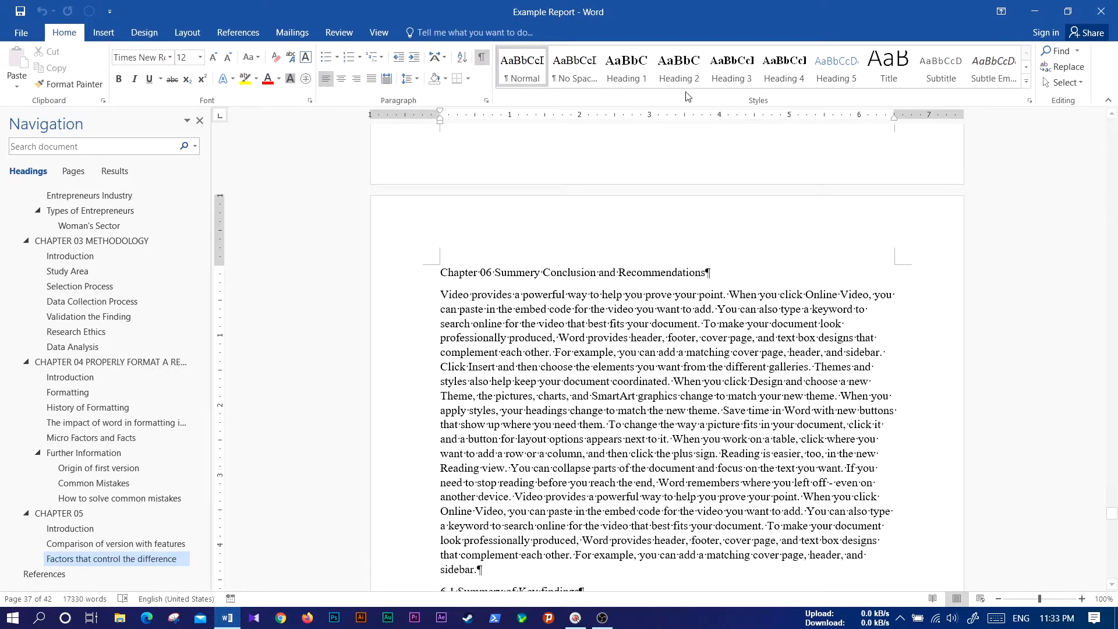
pyautogui.click(679, 68)
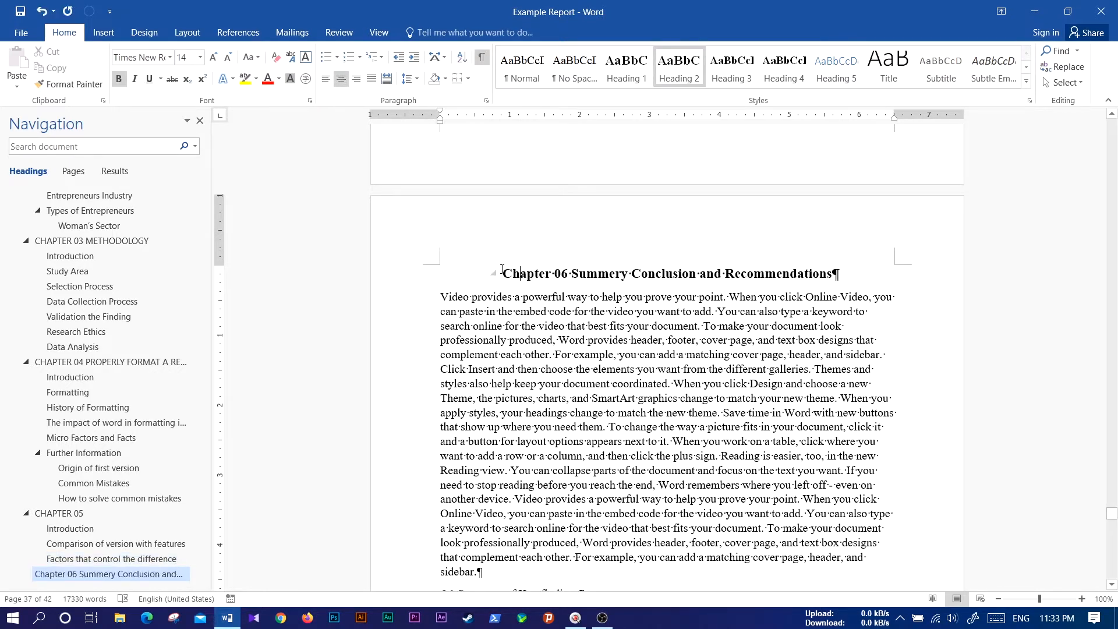
pyautogui.moveTo(505, 269); pyautogui.dragTo(803, 265)
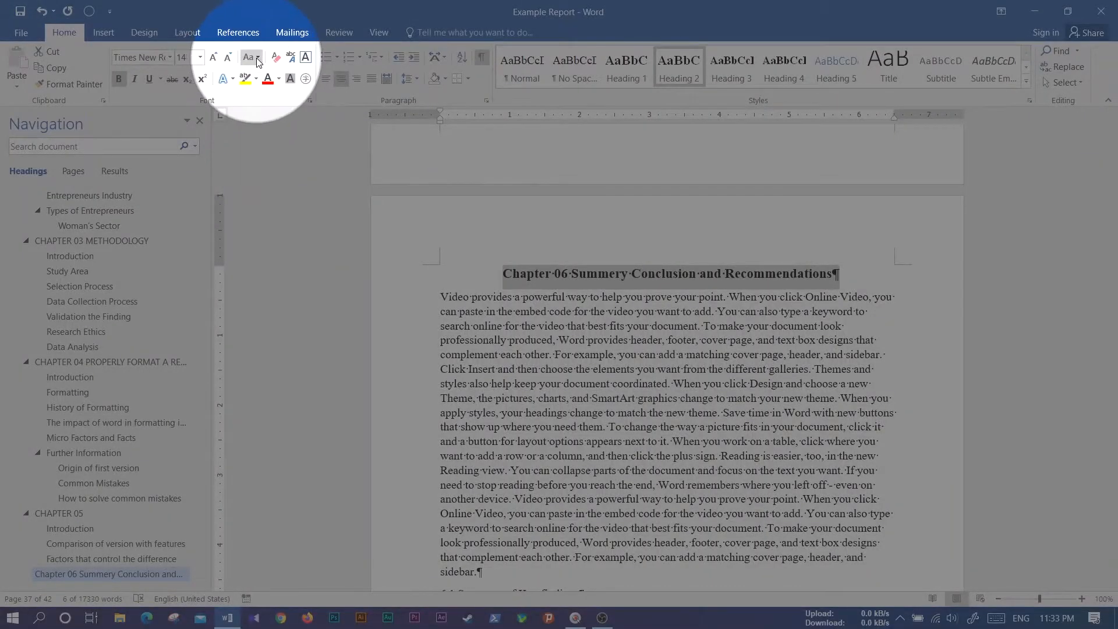
pyautogui.click(258, 60)
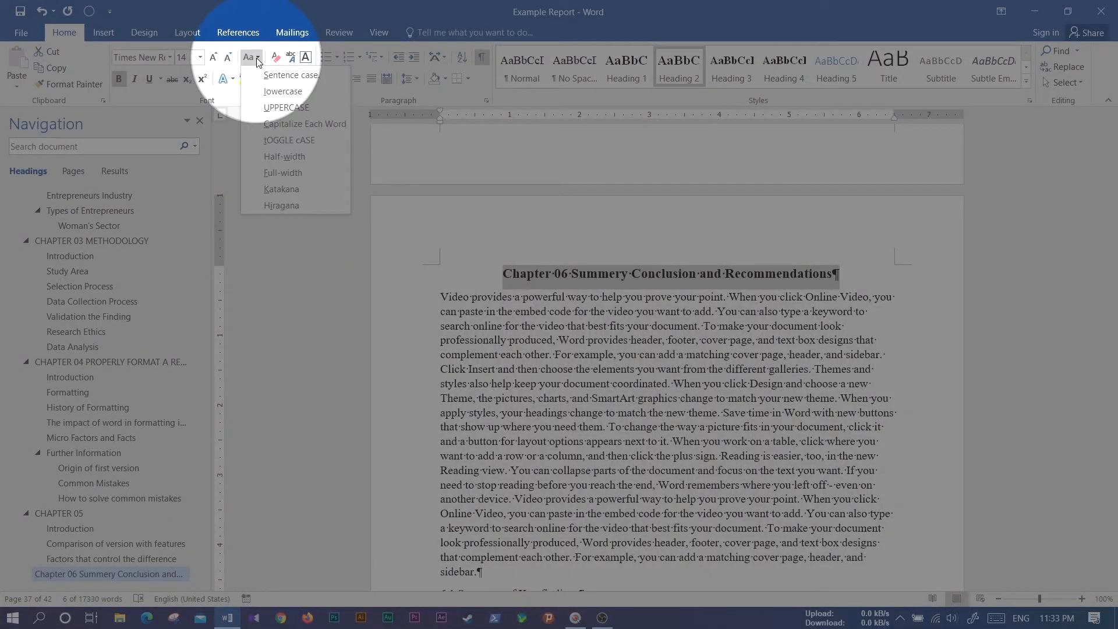
pyautogui.click(285, 109)
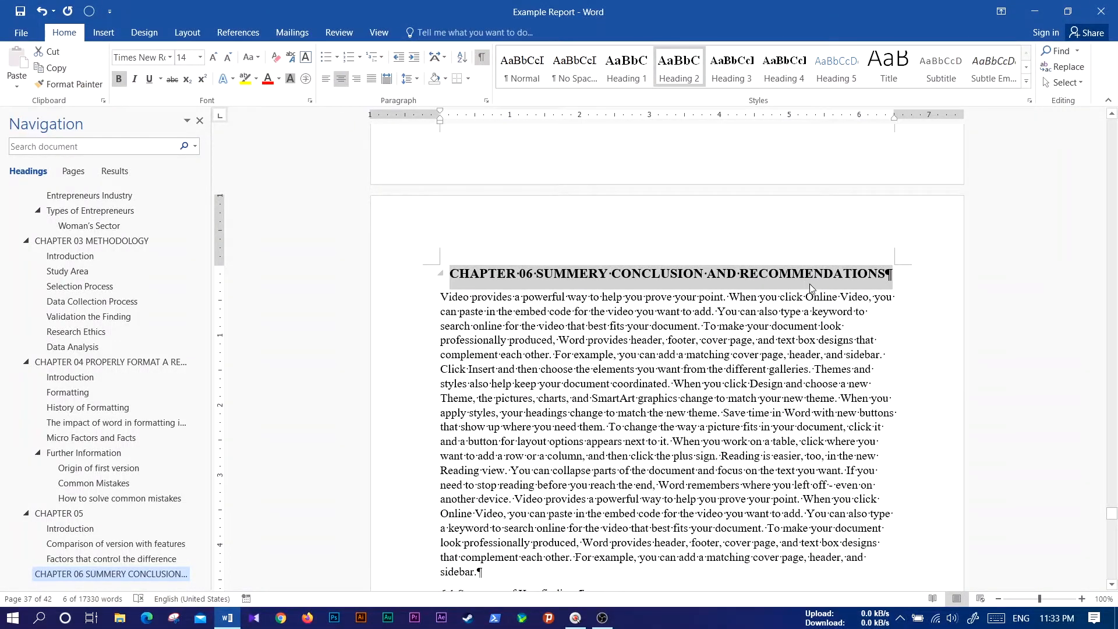
# Apply the Heading 3 style to the "6.1 Summery of Key findings" and "6.2 Conclutions" subheadings in Chapter 06
pyautogui.click(588, 254)
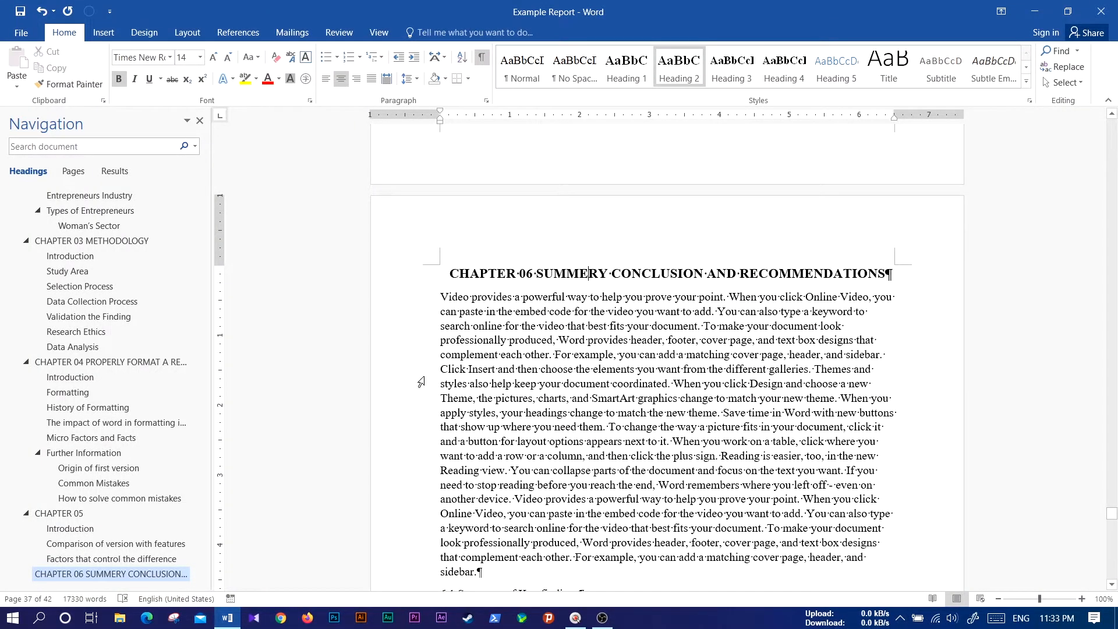
pyautogui.scroll(-1, 124, 398)
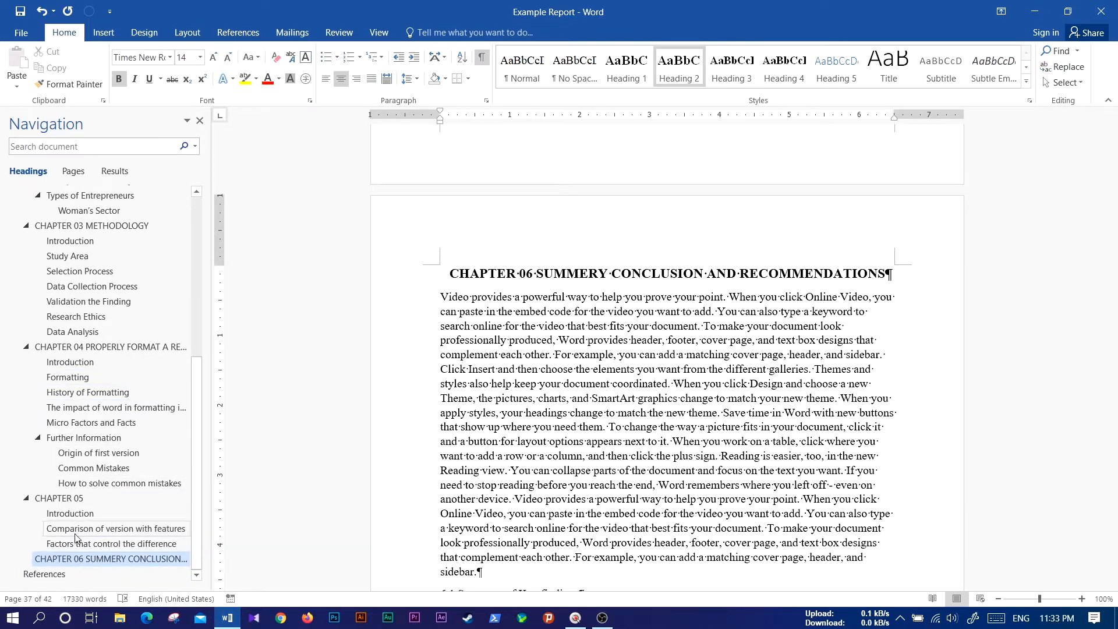
pyautogui.scroll(-10, 482, 274)
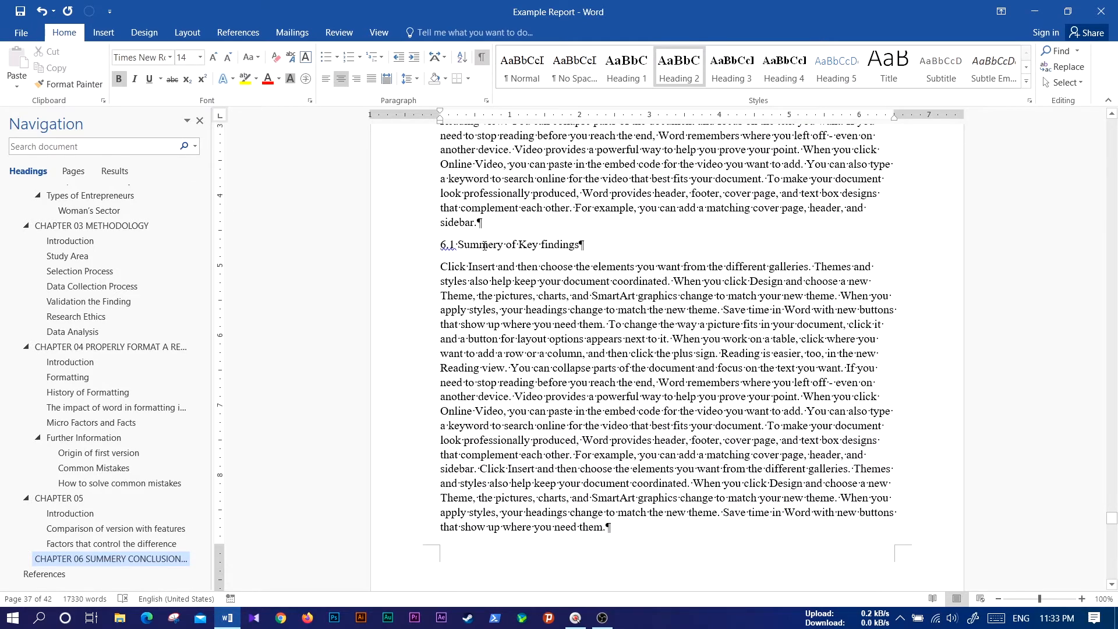
pyautogui.click(484, 246)
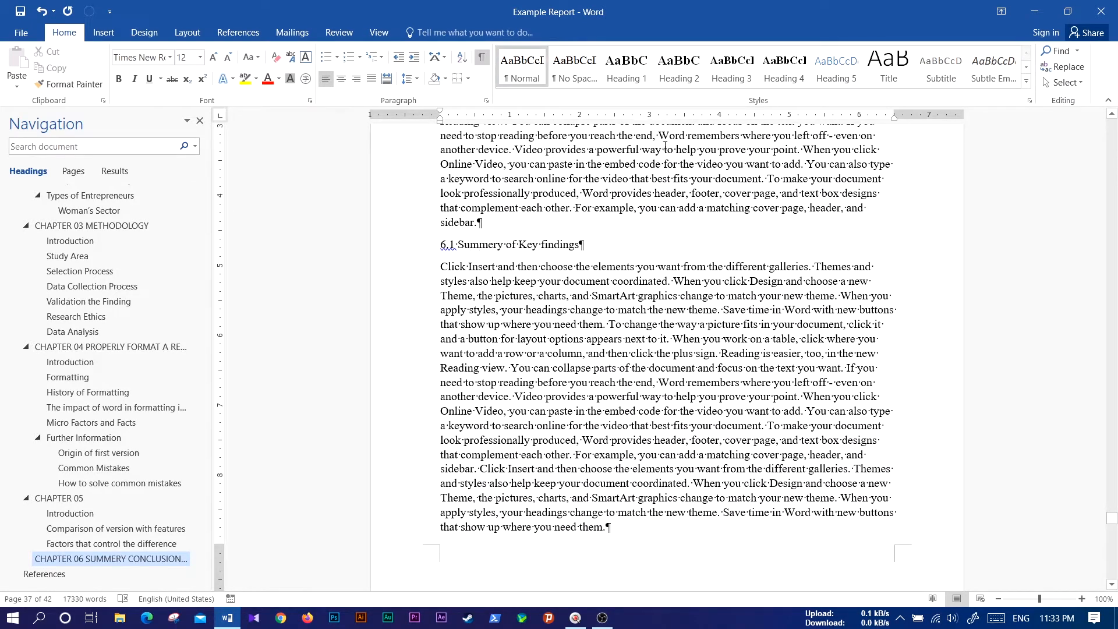
pyautogui.click(731, 67)
pyautogui.scroll(-20, 524, 387)
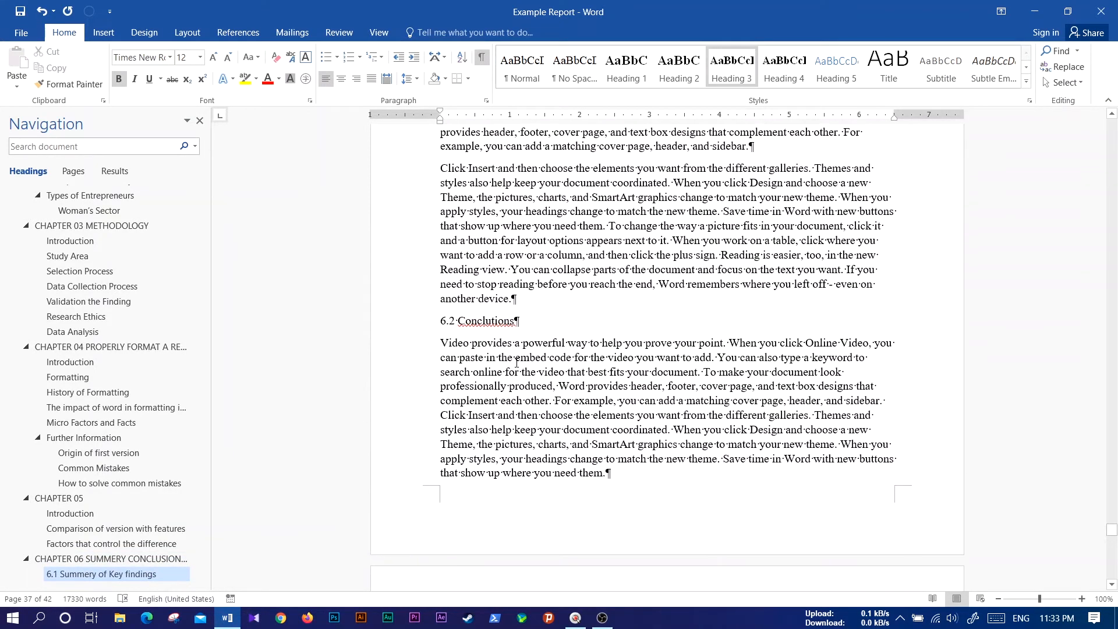
pyautogui.click(487, 321)
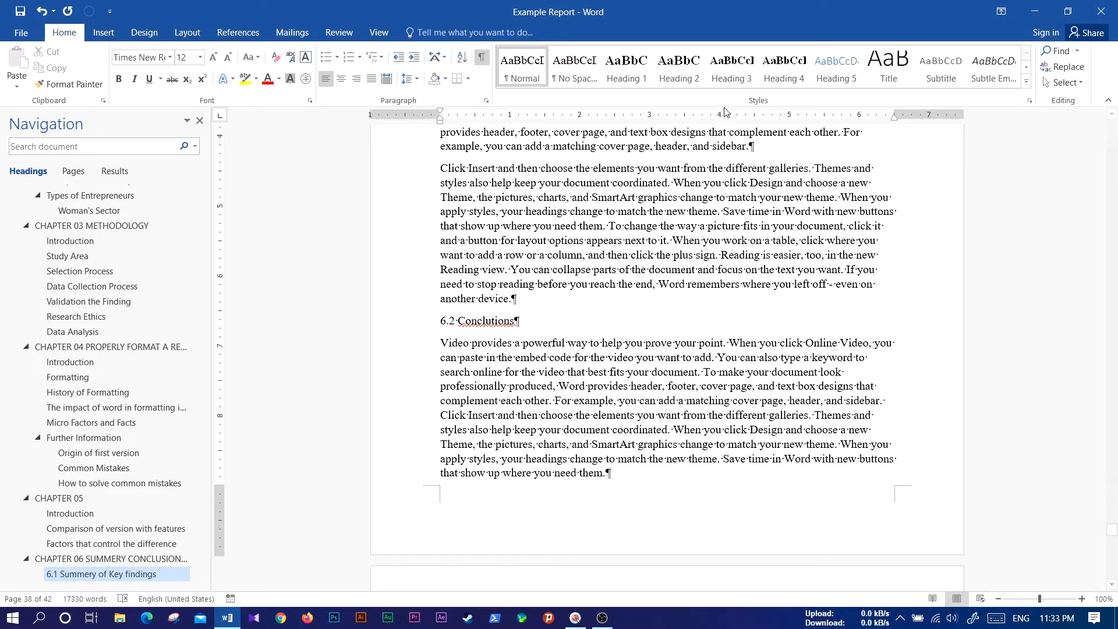
pyautogui.click(732, 65)
# Apply the Heading 4 style to the 6.2.1, 6.2.2 and 6.2.3 subheadings under "6.2 Conclutions"
pyautogui.scroll(-5, 559, 396)
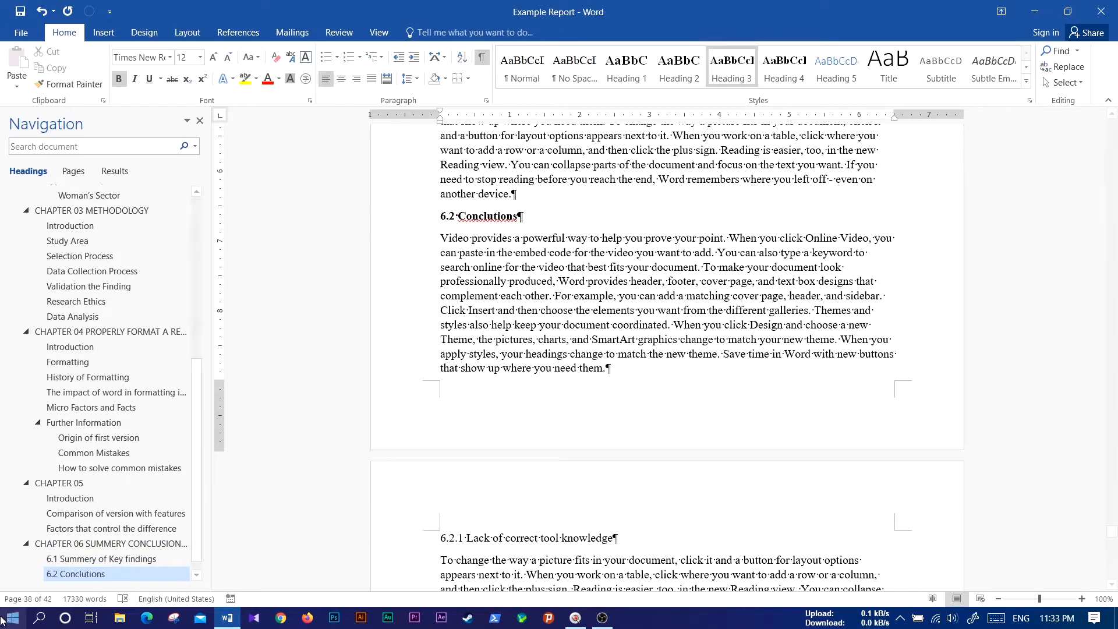
pyautogui.scroll(2, 493, 403)
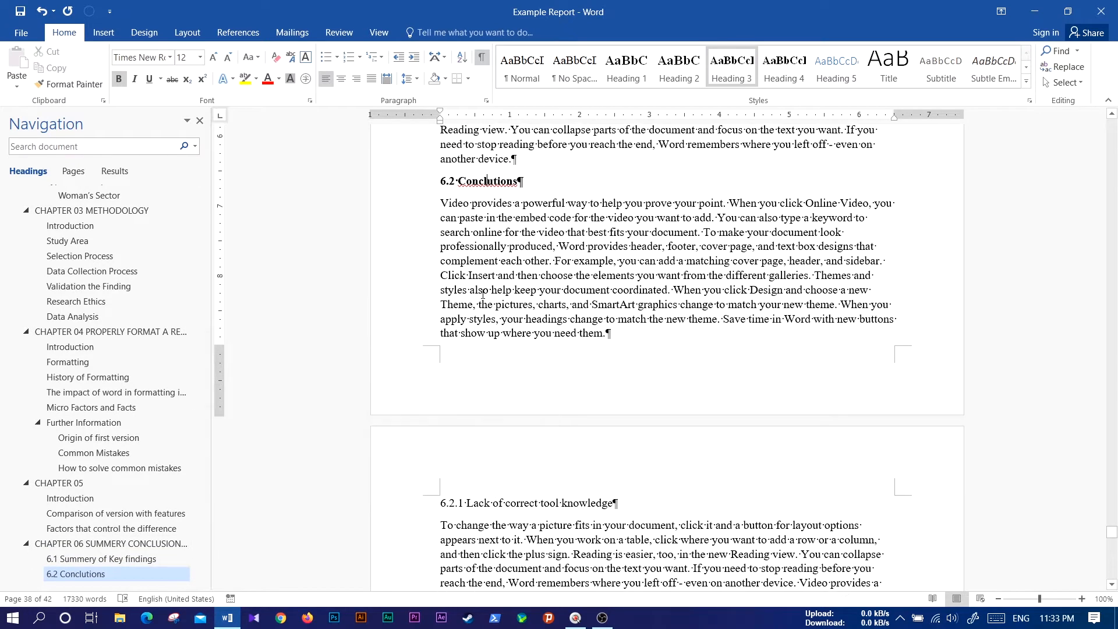
pyautogui.scroll(-2, 505, 438)
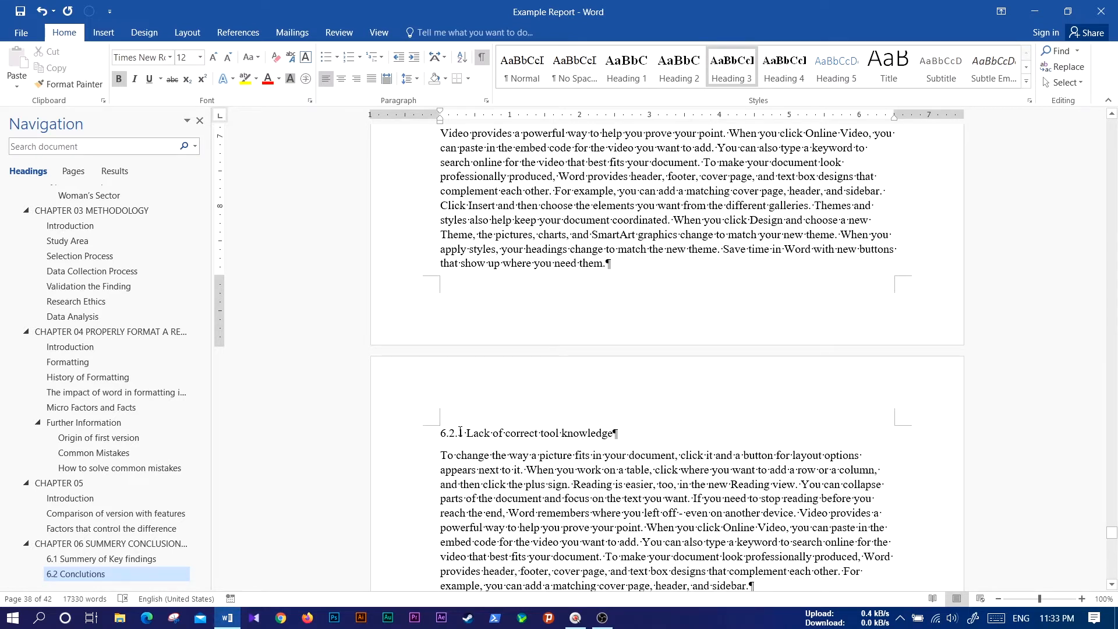
pyautogui.click(524, 433)
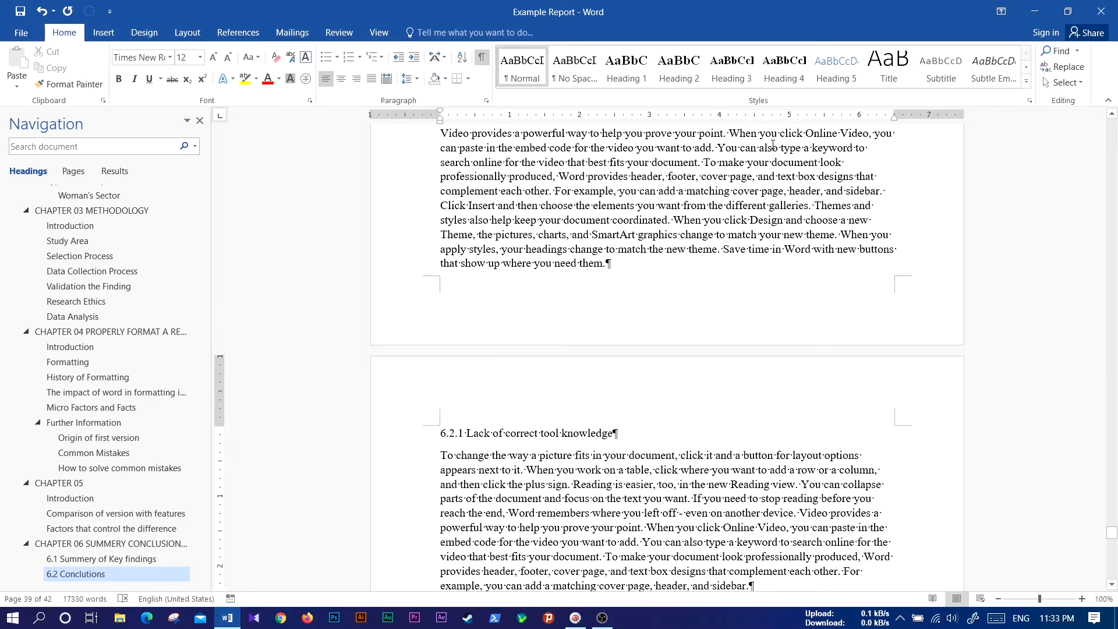
pyautogui.click(784, 68)
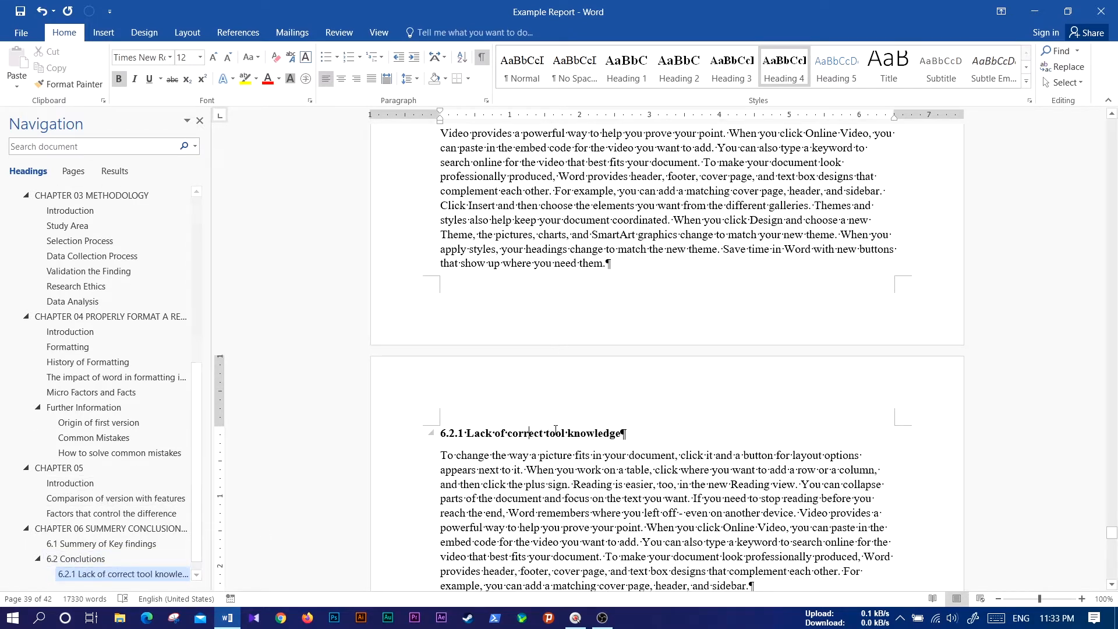
pyautogui.scroll(-6, 550, 430)
pyautogui.click(529, 331)
pyautogui.click(784, 68)
pyautogui.scroll(-2, 516, 407)
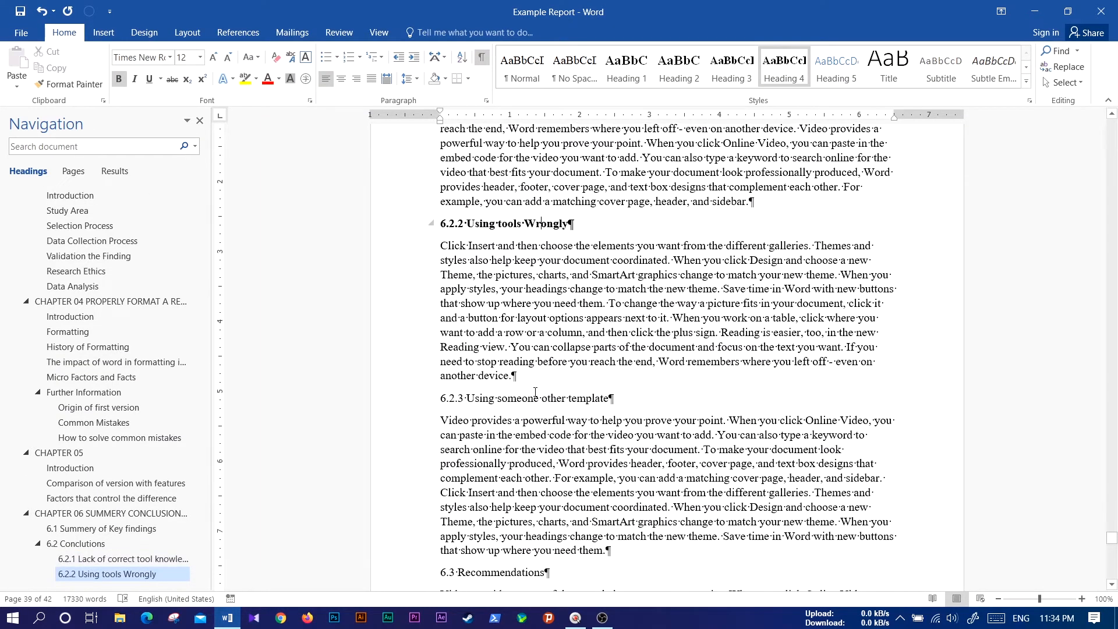
pyautogui.click(534, 398)
pyautogui.click(783, 67)
# Apply the Heading 3 style to the "6.3 Recommendations" and "6.4 Future Research" subheadings
pyautogui.scroll(-5, 519, 351)
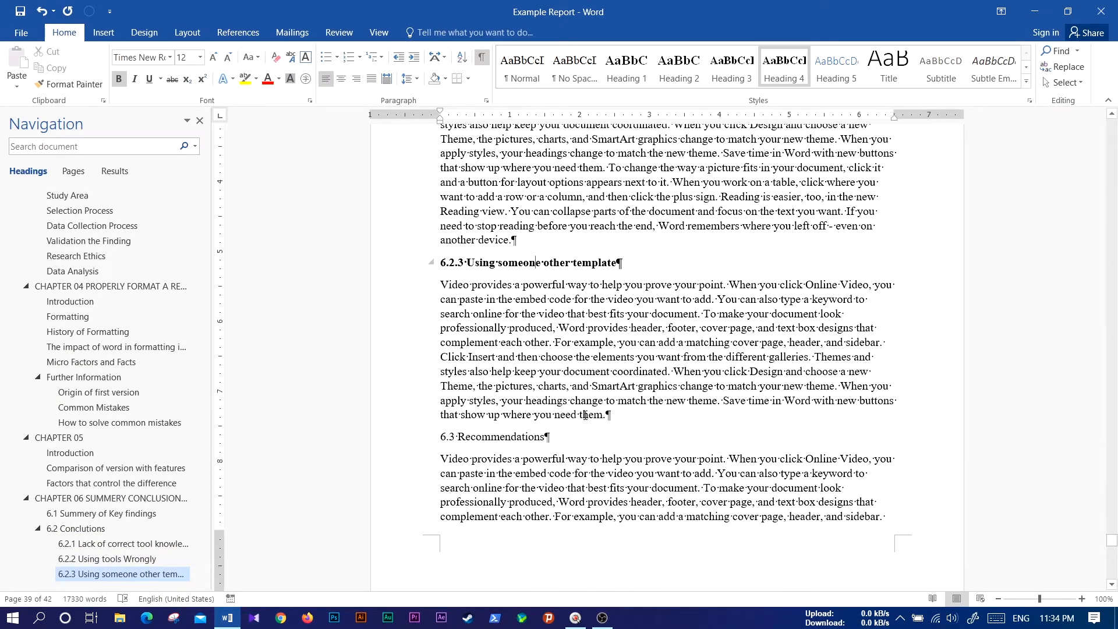
pyautogui.click(511, 329)
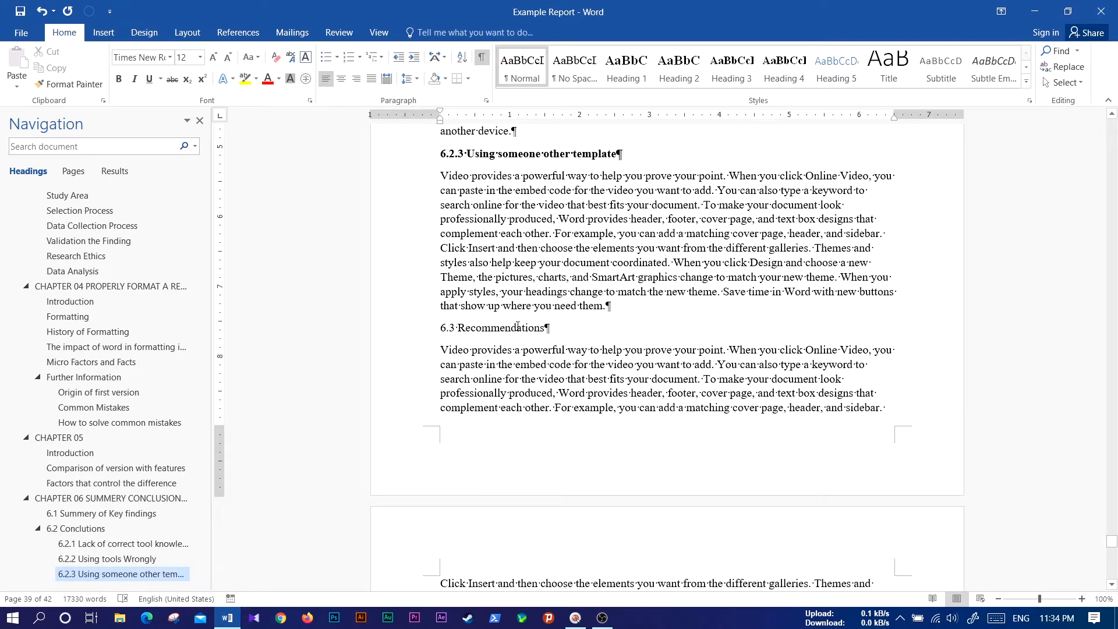
pyautogui.click(732, 67)
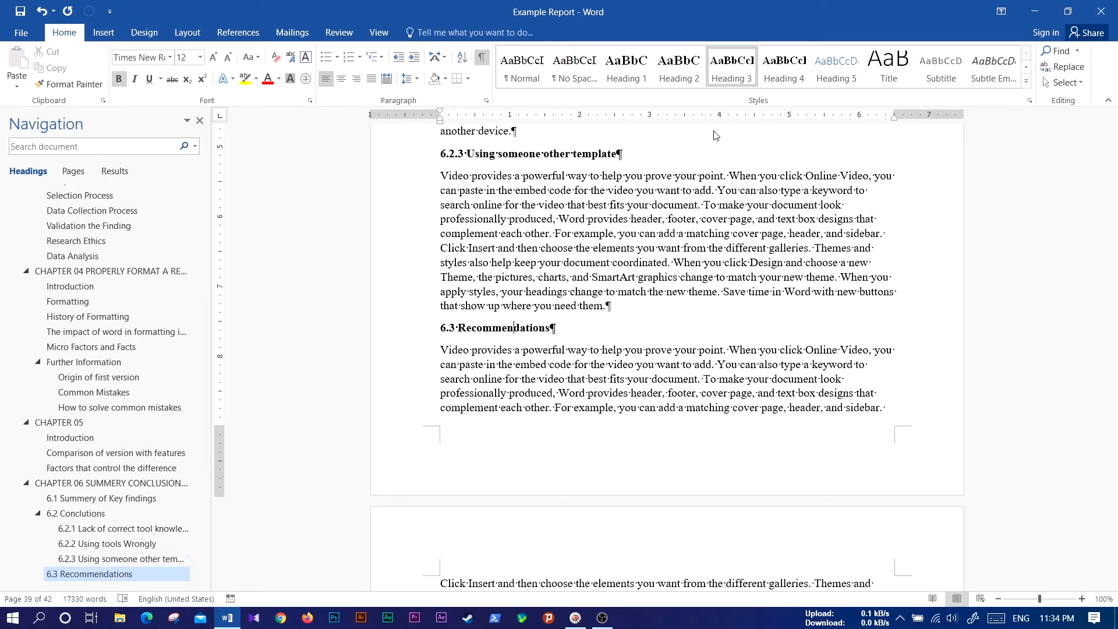
pyautogui.scroll(-3, 594, 398)
pyautogui.scroll(-6, 594, 397)
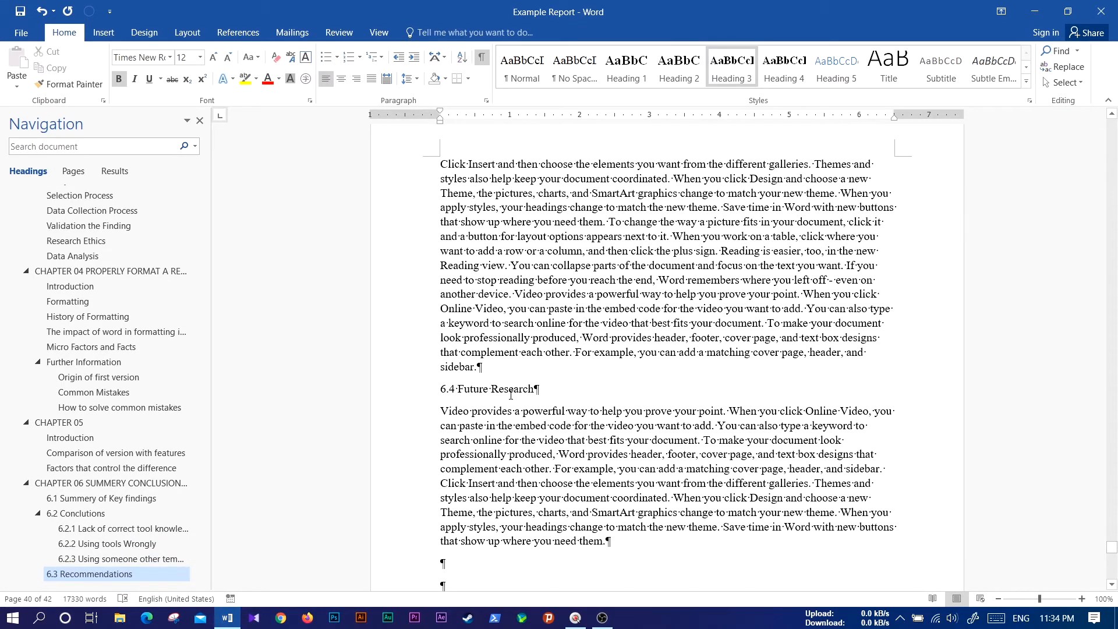
pyautogui.click(511, 395)
pyautogui.click(732, 68)
# Replace the second through sixth empty paragraphs between the Future Research text and the References title with a page break
pyautogui.scroll(-5, 634, 410)
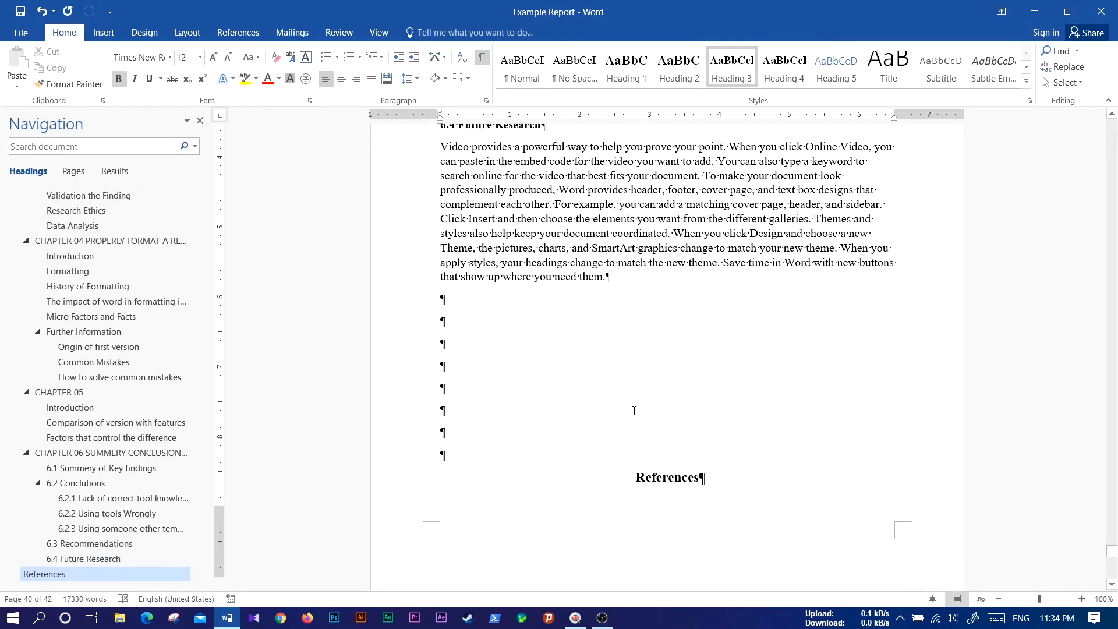
pyautogui.scroll(-3, 634, 410)
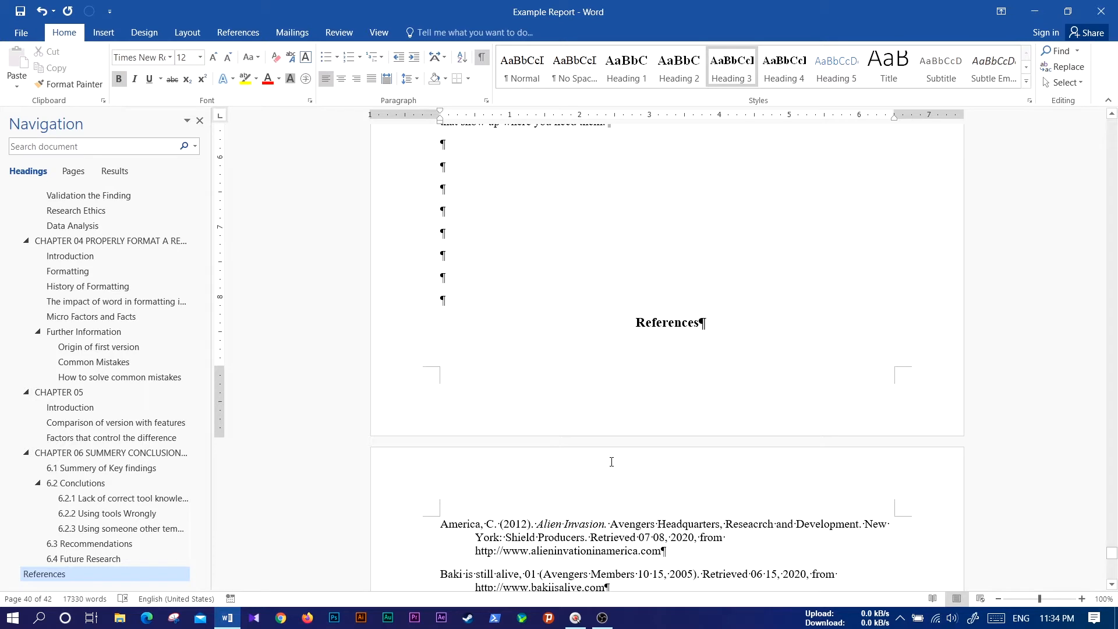
pyautogui.scroll(1, 464, 190)
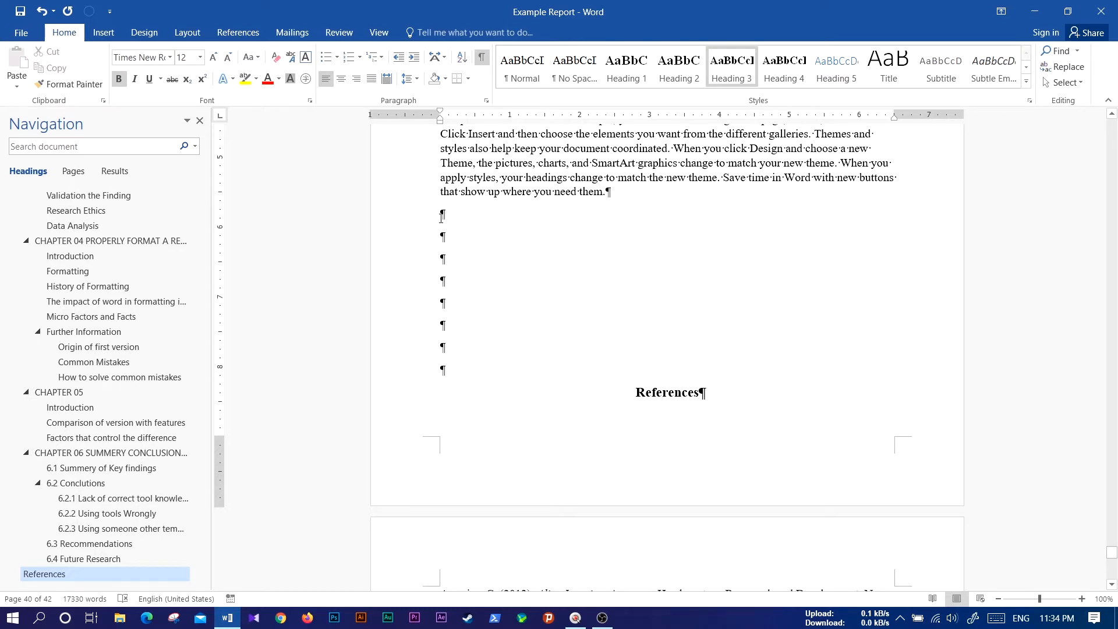
pyautogui.moveTo(440, 240); pyautogui.dragTo(443, 352)
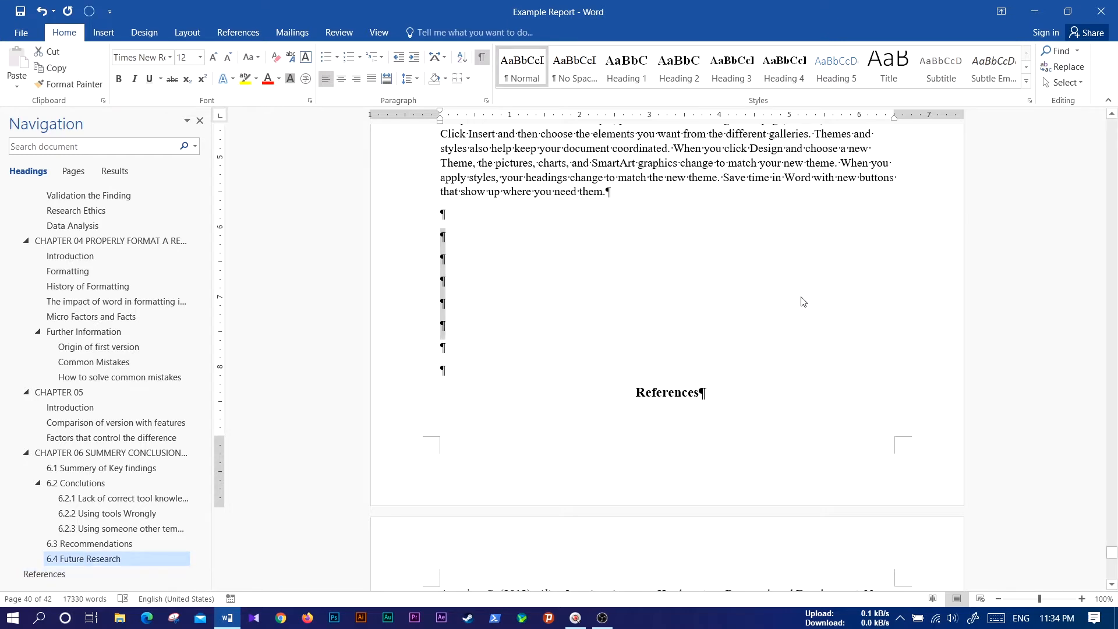
pyautogui.hotkey('ctrl', 'Return')
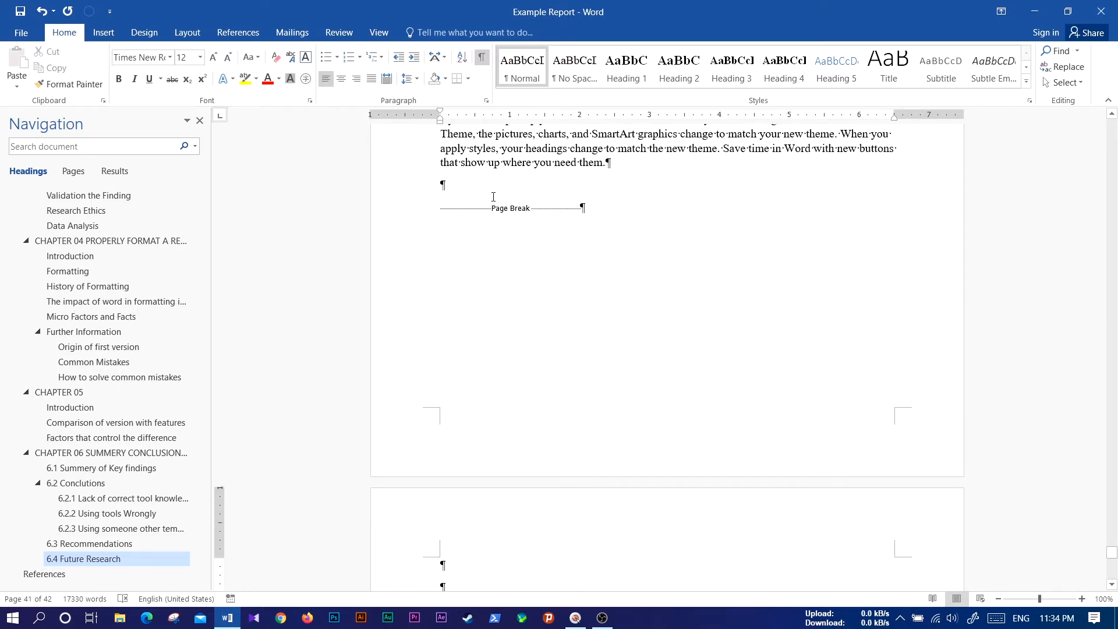
# Delete the two empty paragraphs above the References title on the new page
pyautogui.scroll(-4, 494, 197)
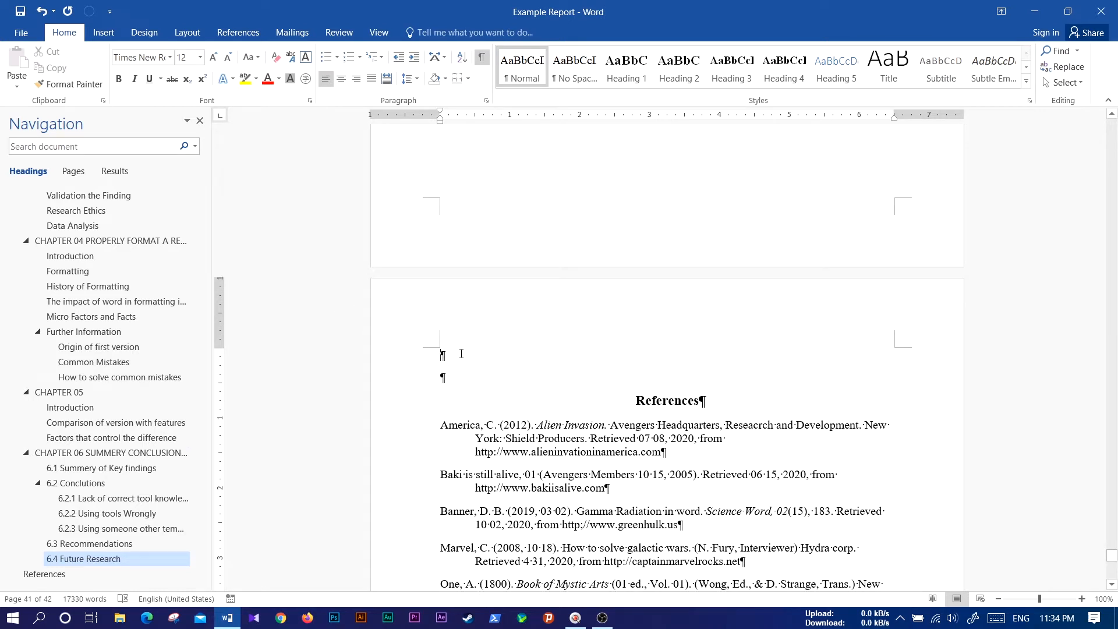
pyautogui.moveTo(442, 356); pyautogui.dragTo(444, 382)
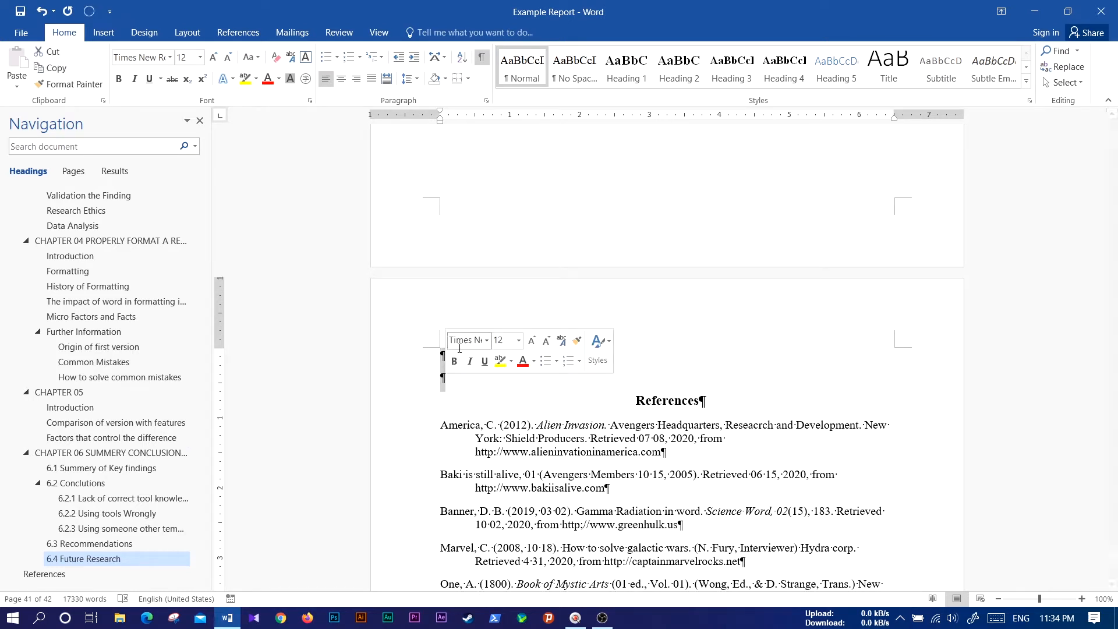
pyautogui.press('Delete')
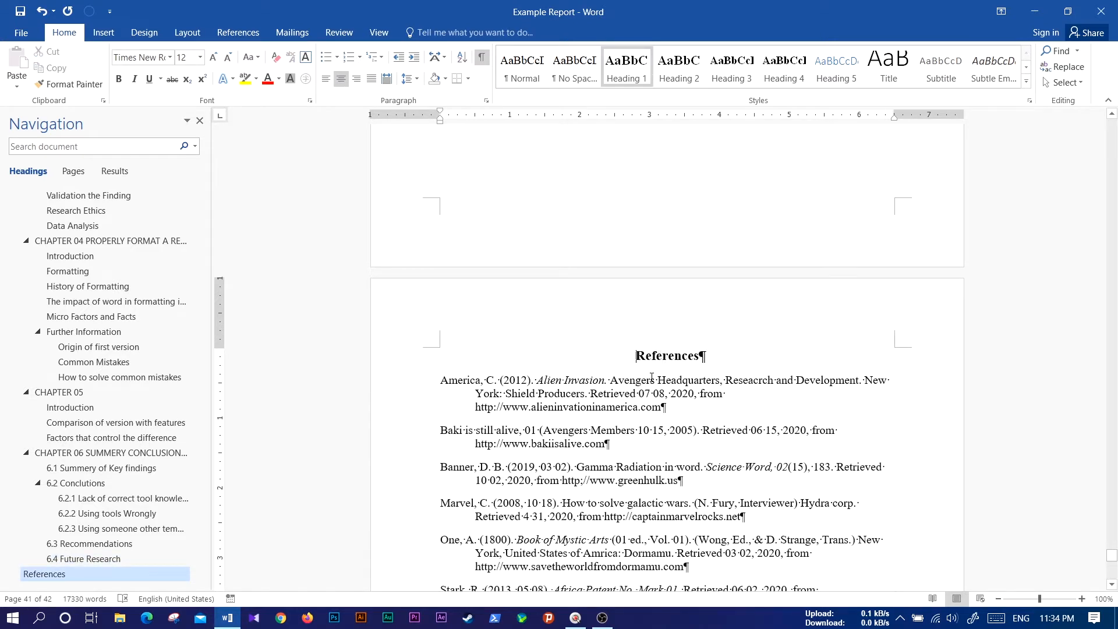
# Change the References title to uppercase
pyautogui.click(666, 358)
pyautogui.moveTo(635, 357); pyautogui.dragTo(705, 357)
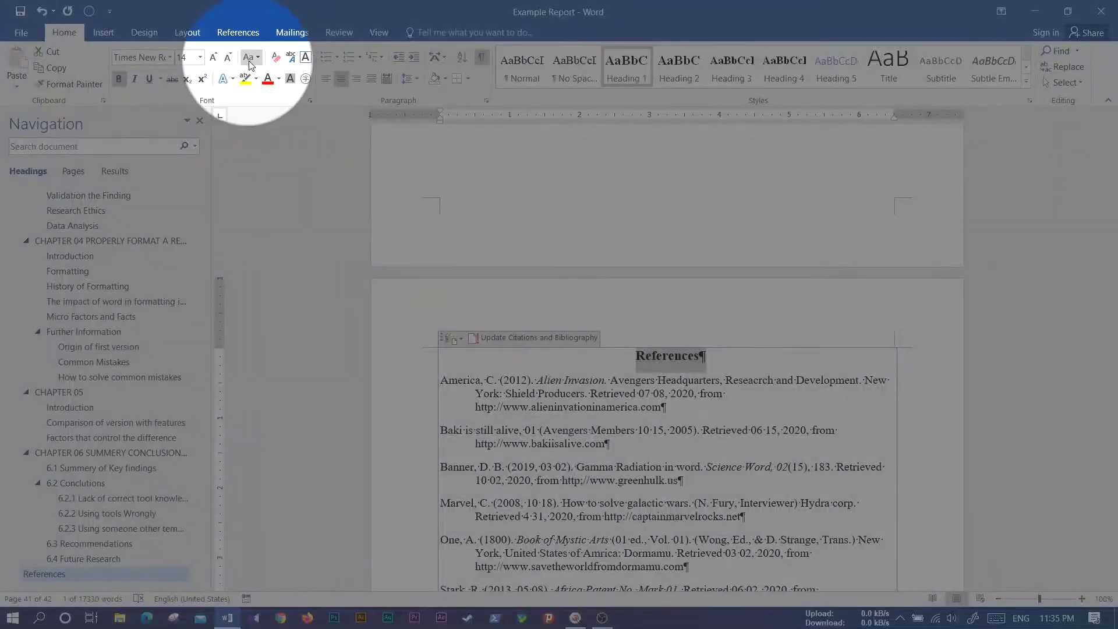
pyautogui.click(251, 57)
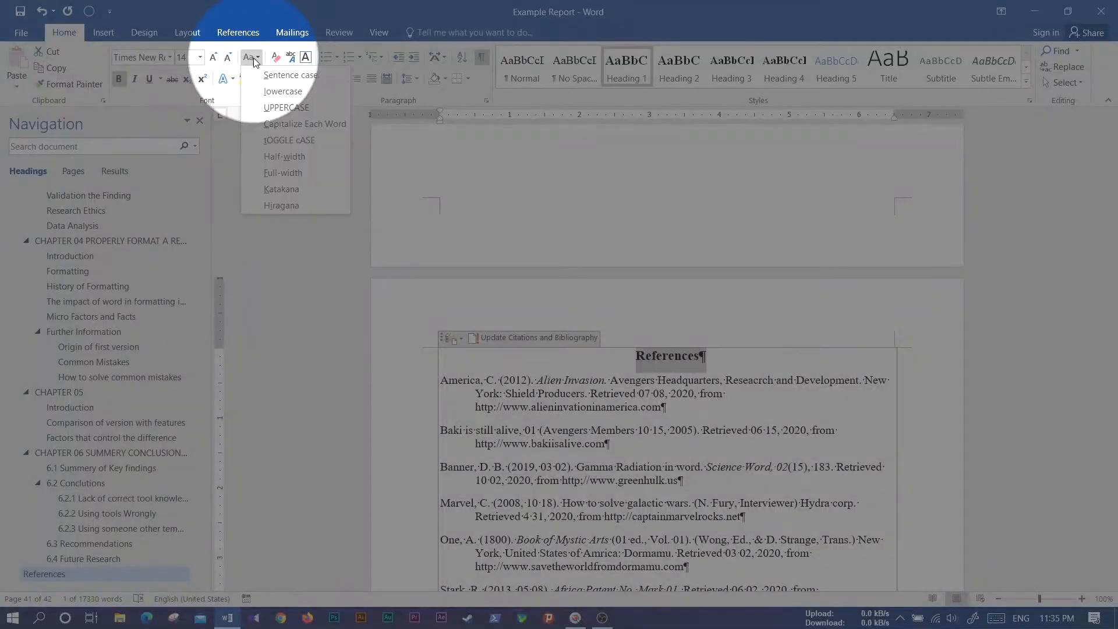
pyautogui.click(281, 110)
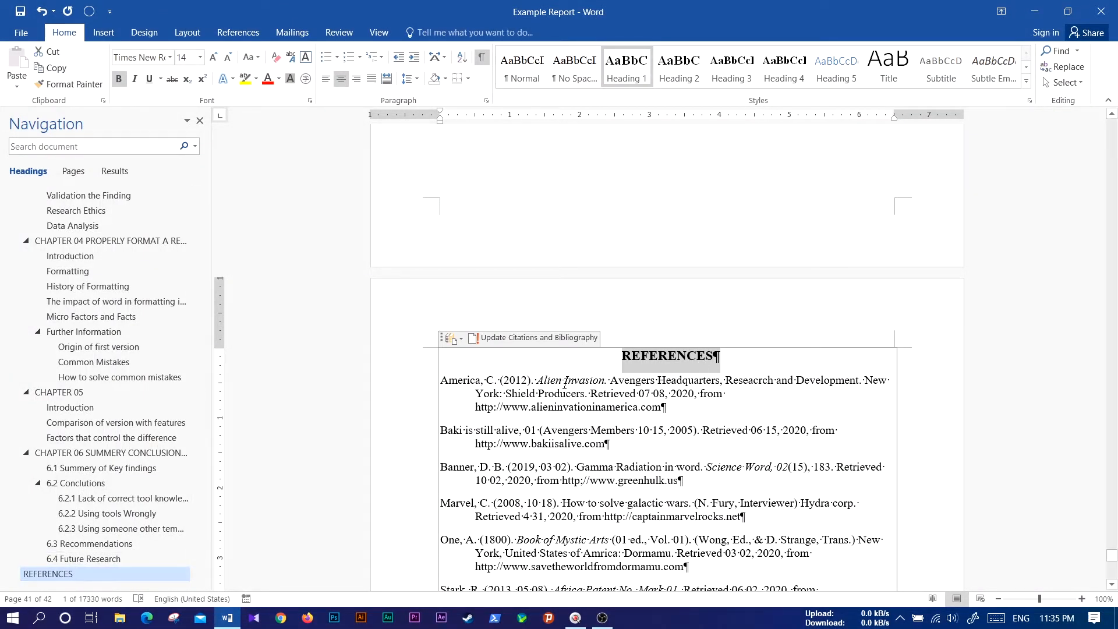
# Remove the manual number 6.1 from the "Summery of Key findings" heading
pyautogui.click(75, 455)
pyautogui.click(78, 468)
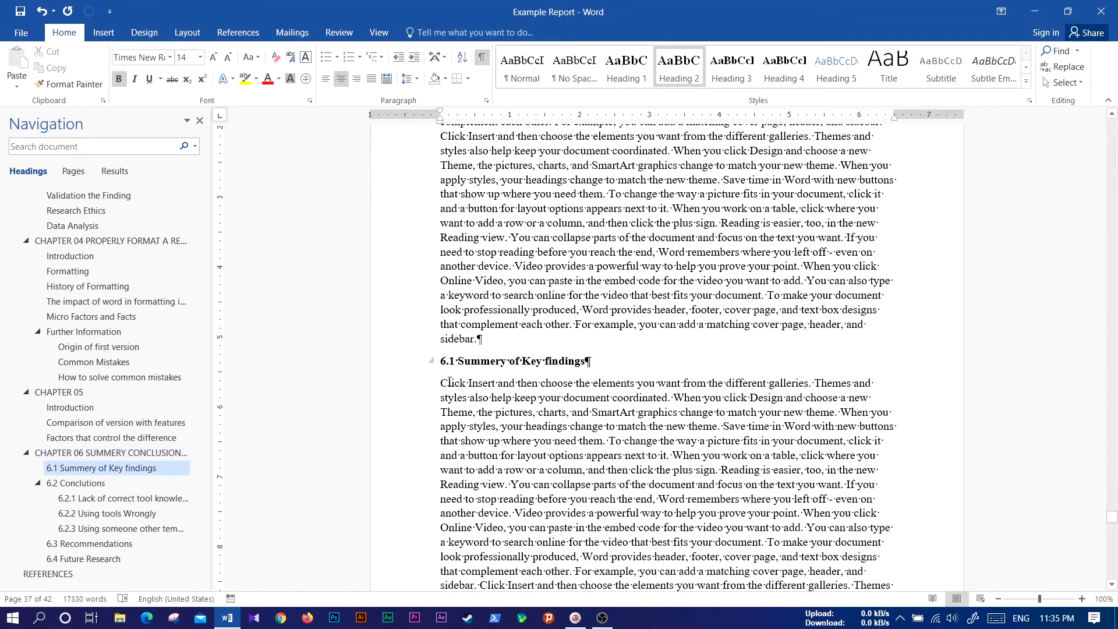
pyautogui.scroll(-1, 450, 382)
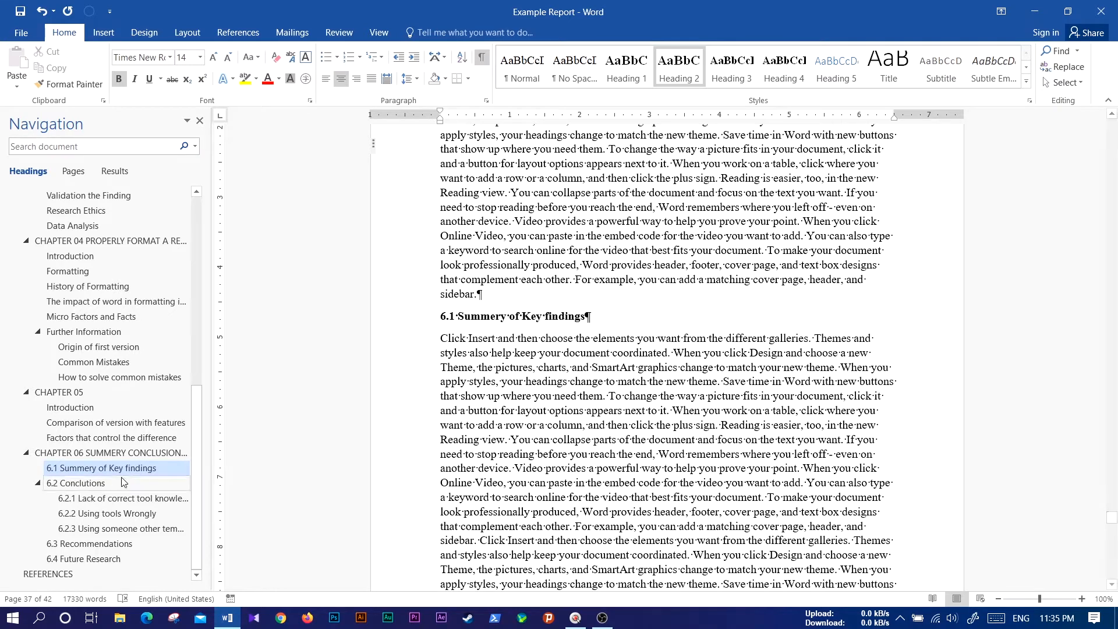
pyautogui.click(460, 315)
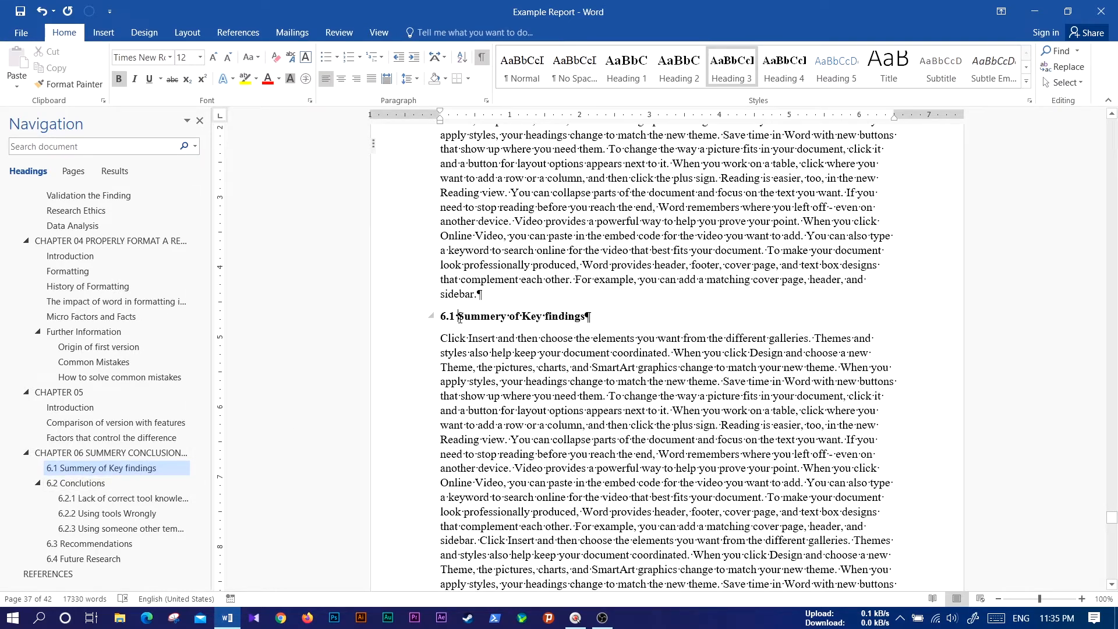
pyautogui.press('BackSpace')
pyautogui.press('BackSpace')
pyautogui.press('BackSpace')
pyautogui.press('BackSpace')
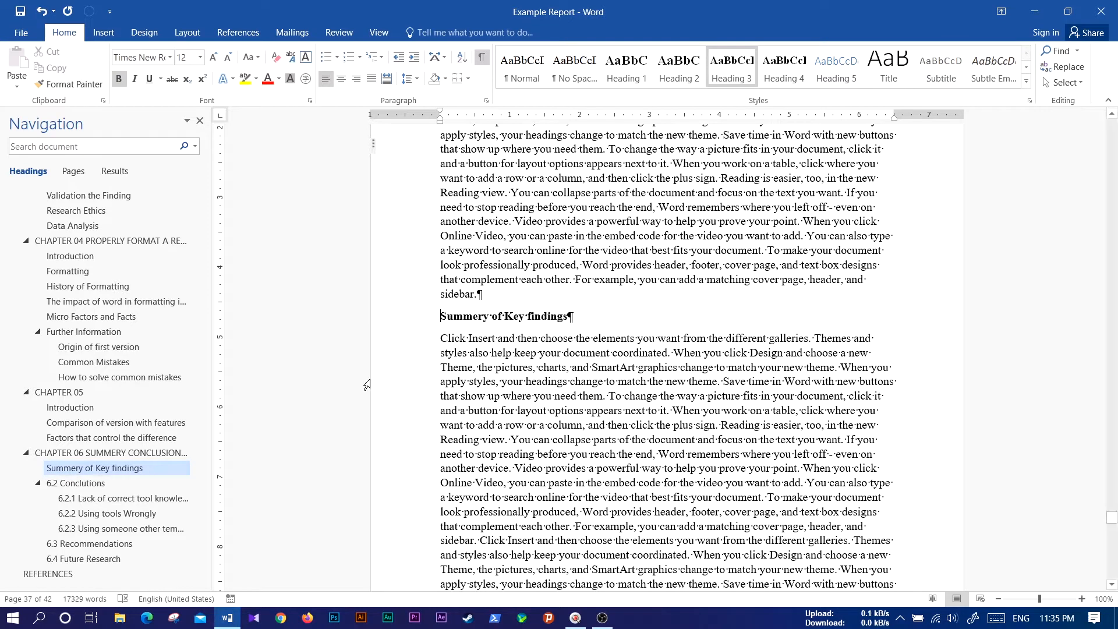
# Remove the manual number 6.2 from the "Conclutions" heading
pyautogui.click(81, 482)
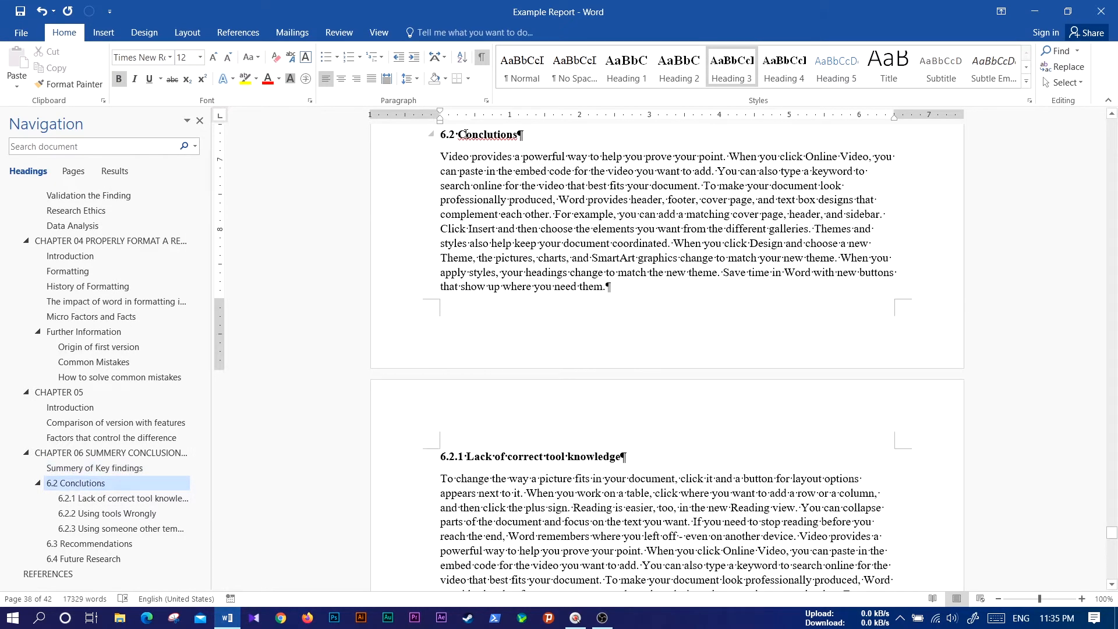
pyautogui.click(460, 136)
pyautogui.press('BackSpace')
pyautogui.press('BackSpace')
pyautogui.press('BackSpace')
pyautogui.press('BackSpace')
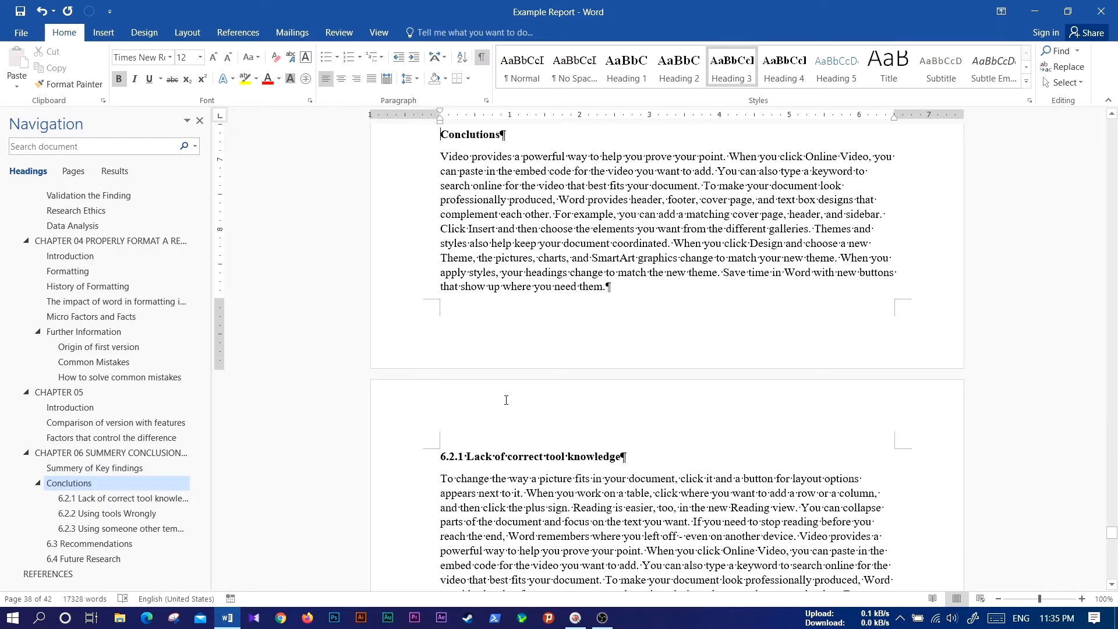
# Remove the manual number 6.2.1 from the "Lack of correct tool knowledge" heading
pyautogui.scroll(-2, 474, 382)
pyautogui.click(468, 387)
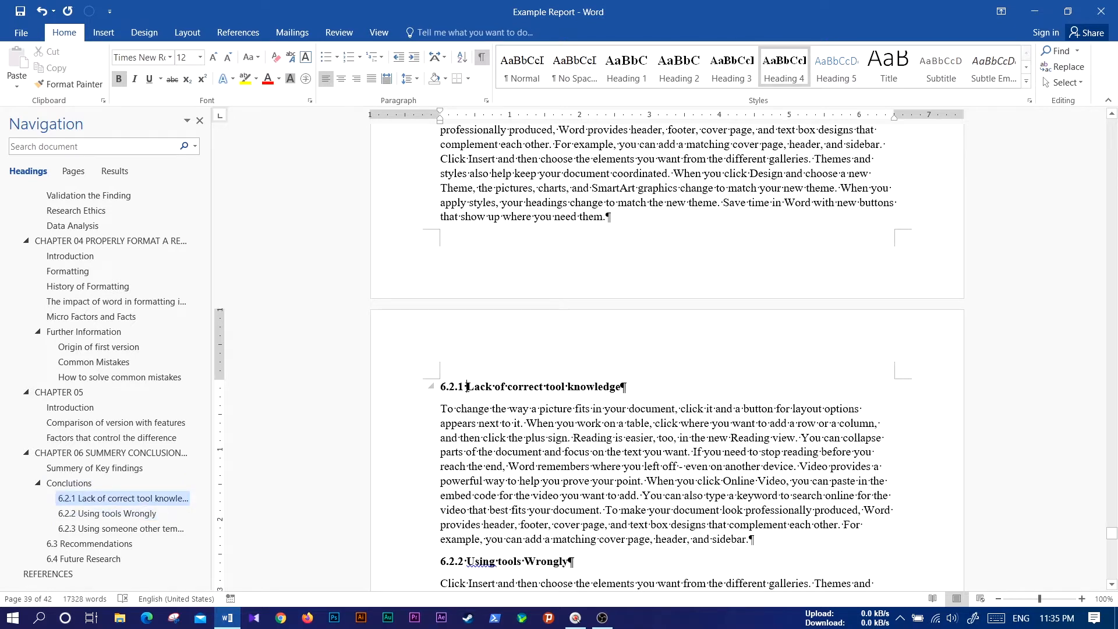
pyautogui.press('BackSpace')
pyautogui.press('BackSpace')
pyautogui.press('BackSpace')
pyautogui.press('BackSpace')
pyautogui.press('BackSpace')
pyautogui.press('BackSpace')
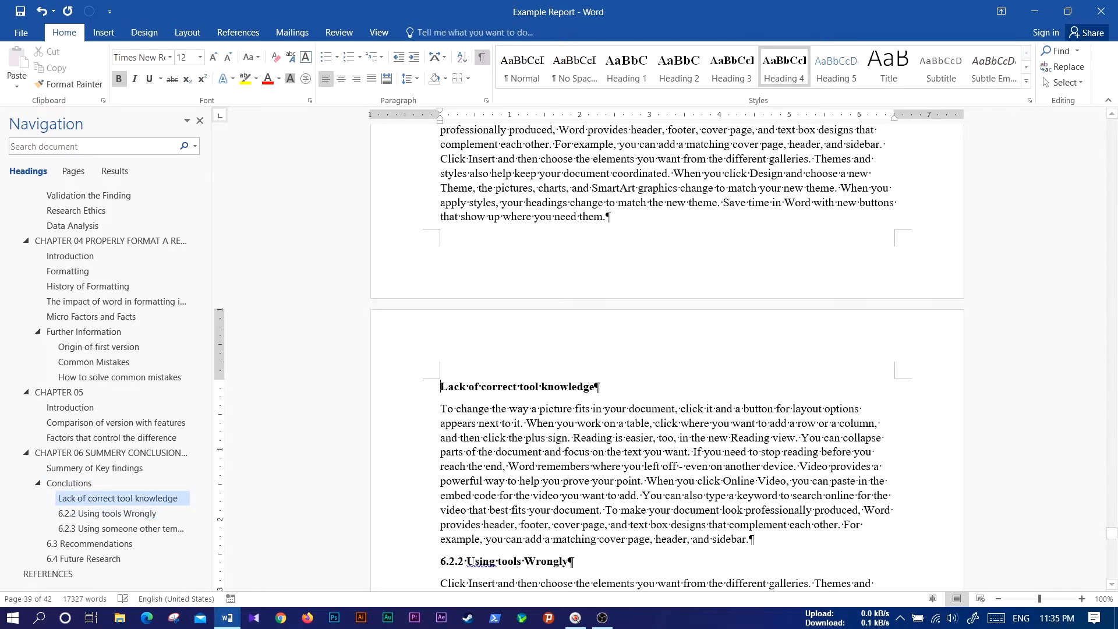
# Remove the manual number 6.2.2 from the "Using tools Wrongly" heading
pyautogui.scroll(-3, 490, 474)
pyautogui.click(466, 457)
pyautogui.press('BackSpace')
pyautogui.press('BackSpace')
pyautogui.press('BackSpace')
pyautogui.press('BackSpace')
pyautogui.press('BackSpace')
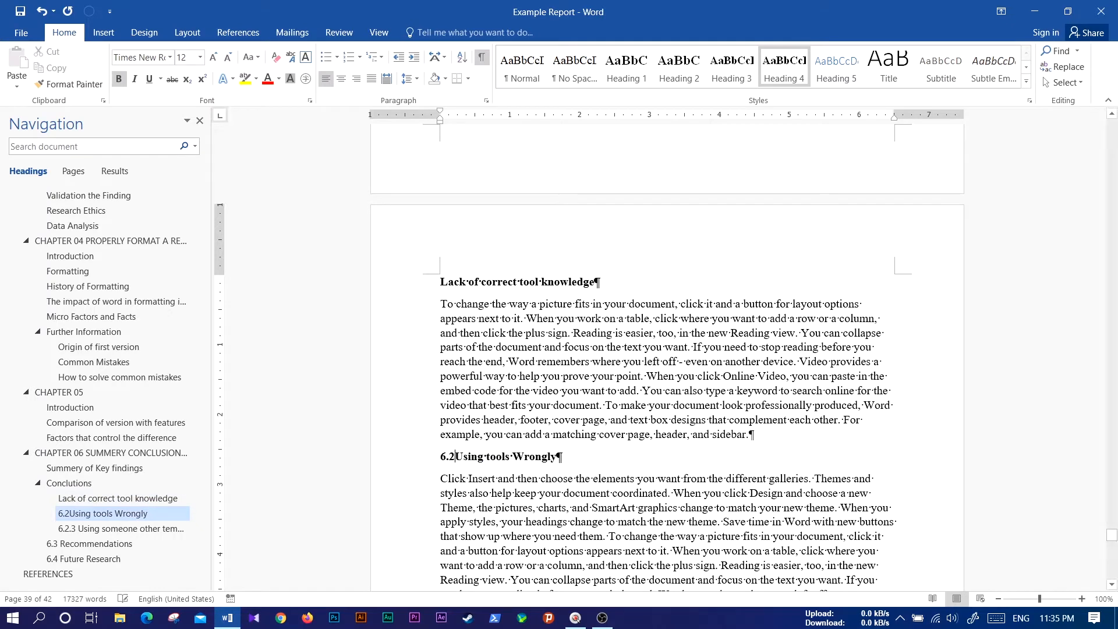
pyautogui.press('BackSpace')
# Remove the manual number 6.2.3 from the "Using someone other template" heading
pyautogui.scroll(-3, 466, 460)
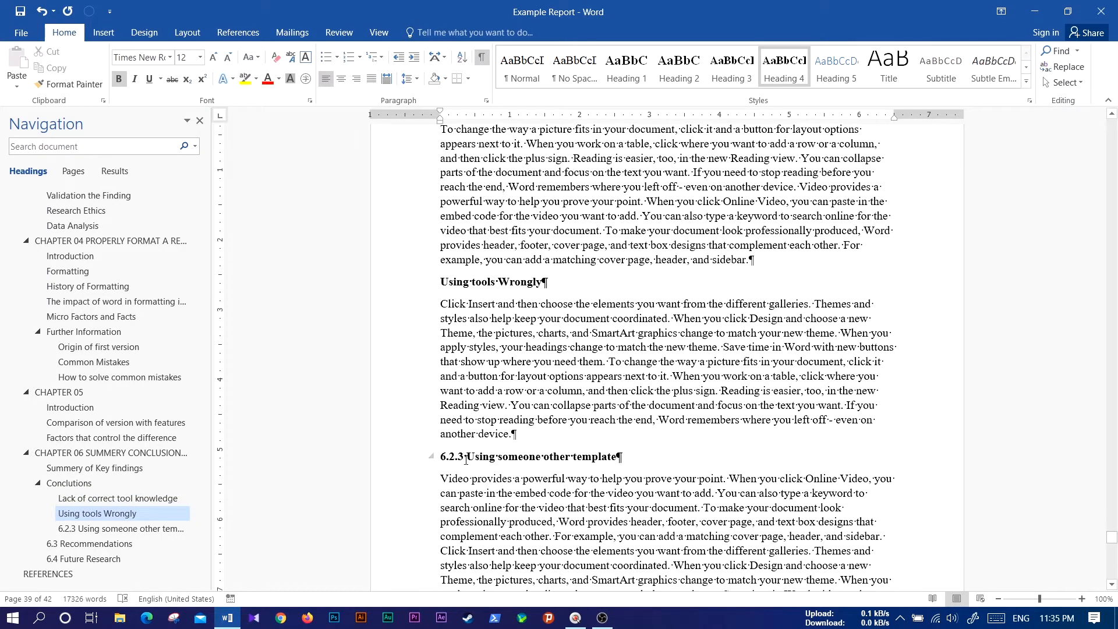
pyautogui.click(466, 458)
pyautogui.press('BackSpace')
pyautogui.press('BackSpace')
pyautogui.press('BackSpace')
pyautogui.press('BackSpace')
pyautogui.press('BackSpace')
pyautogui.press('BackSpace')
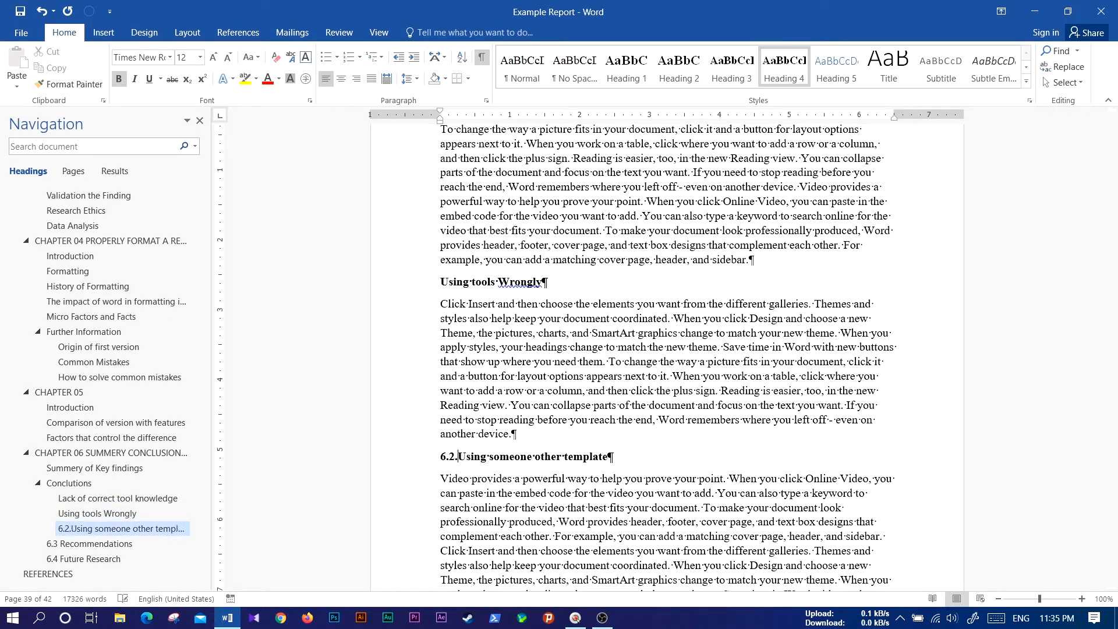
# Remove the manual number 6.3 from the "Recommendations" heading
pyautogui.scroll(-2, 499, 499)
pyautogui.scroll(-2, 499, 499)
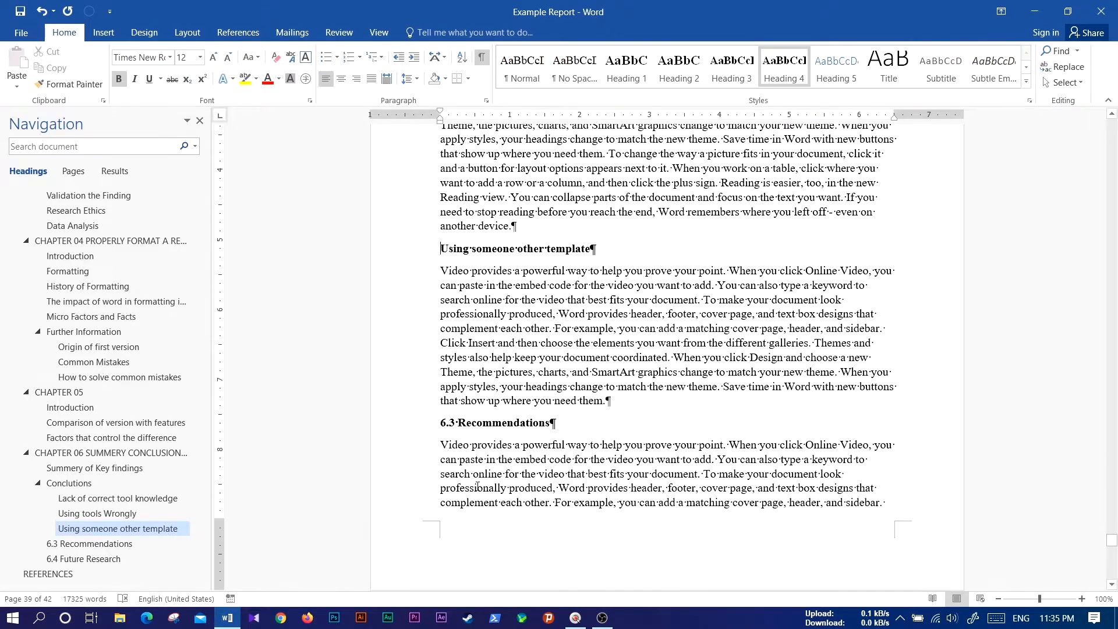
pyautogui.click(463, 425)
pyautogui.press('BackSpace')
pyautogui.press('BackSpace')
pyautogui.press('BackSpace')
pyautogui.press('BackSpace')
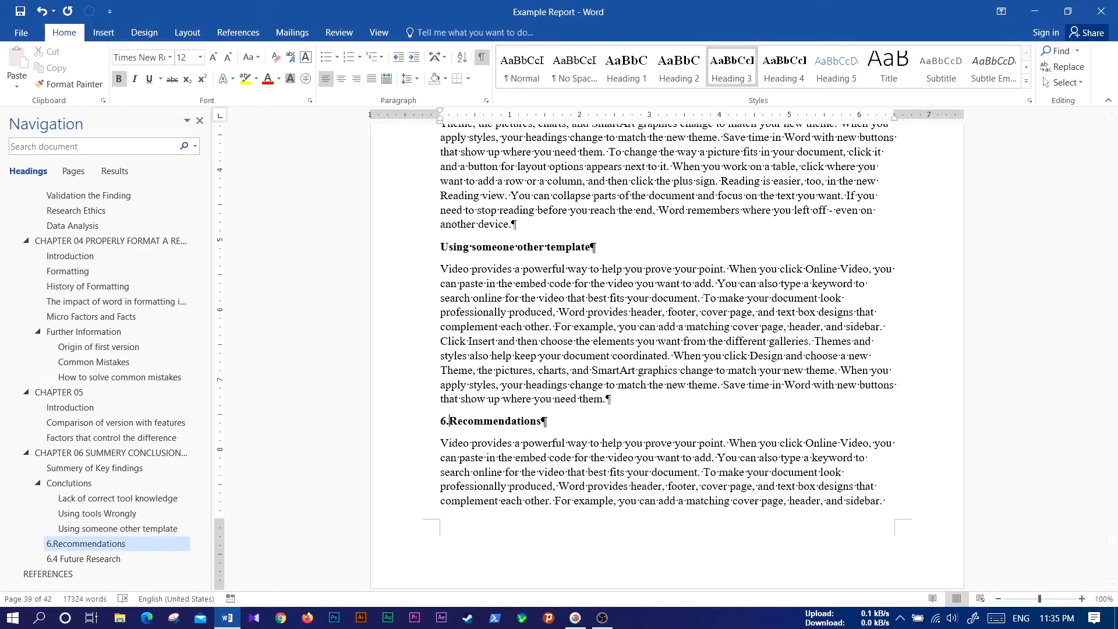
# Remove the manual number 6.4 from the "Future Research" heading
pyautogui.scroll(-2, 480, 467)
pyautogui.scroll(-4, 481, 467)
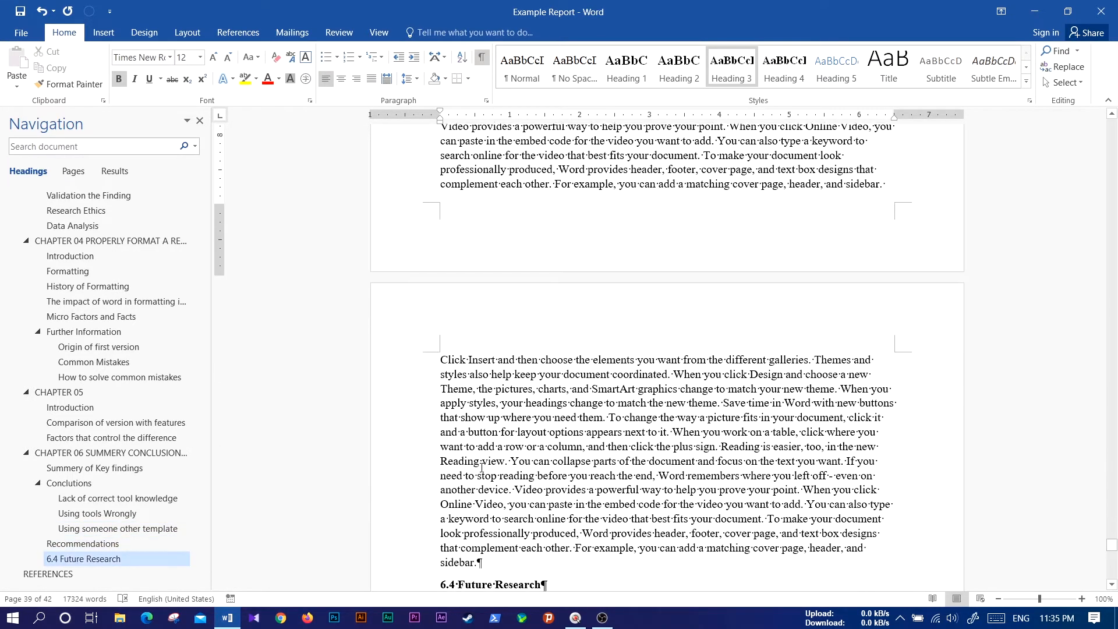
pyautogui.click(460, 448)
pyautogui.press('BackSpace')
pyautogui.press('BackSpace')
pyautogui.press('BackSpace')
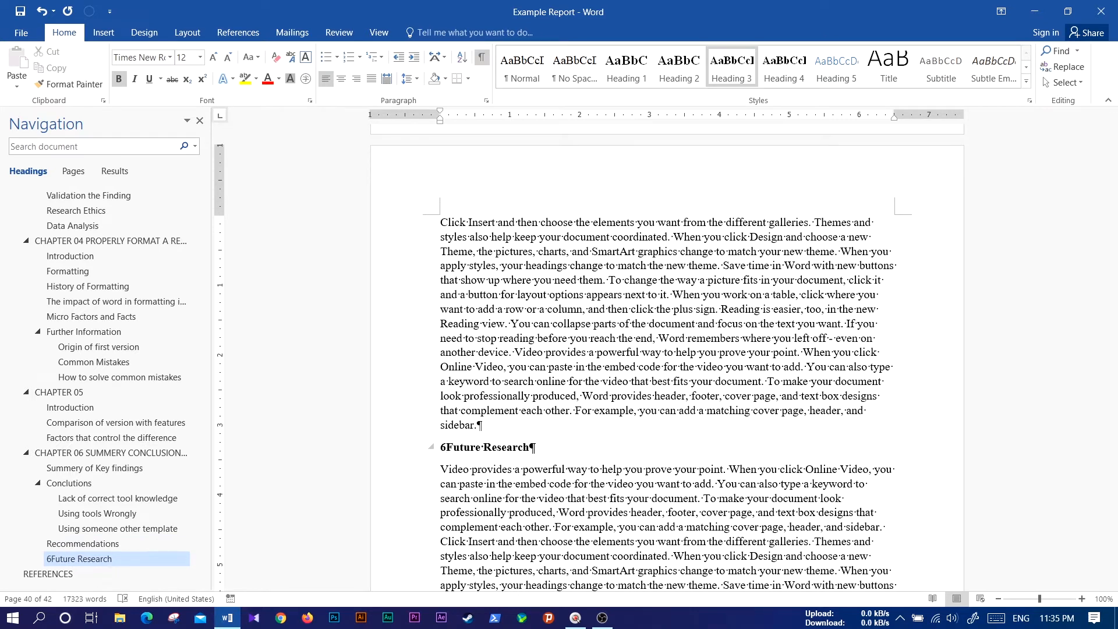
pyautogui.press('BackSpace')
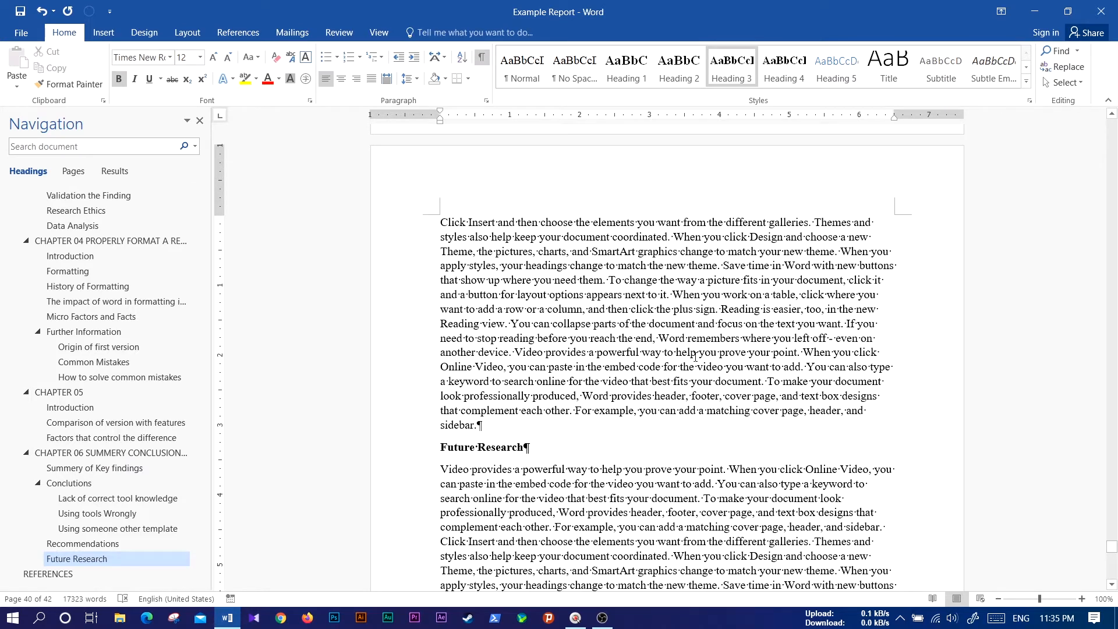
# Check which heading styles are applied to the Chapter 06 title and its "Summery of Key findings" and "Conclutions" subheadings
pyautogui.scroll(10, 695, 357)
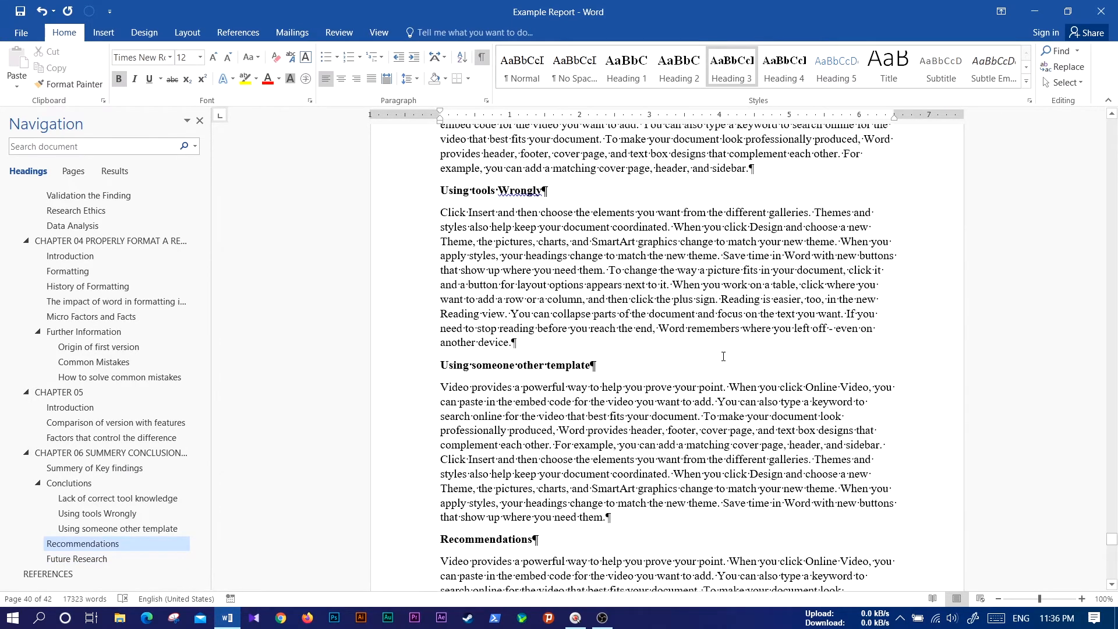
pyautogui.scroll(15, 724, 356)
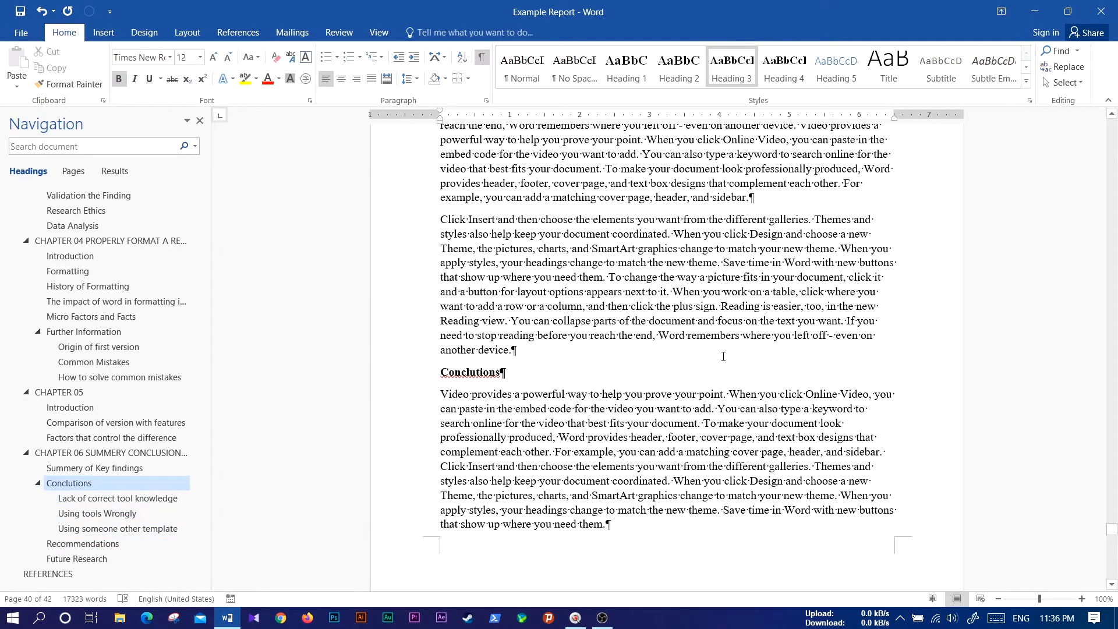
pyautogui.scroll(5, 723, 357)
pyautogui.scroll(15, 723, 356)
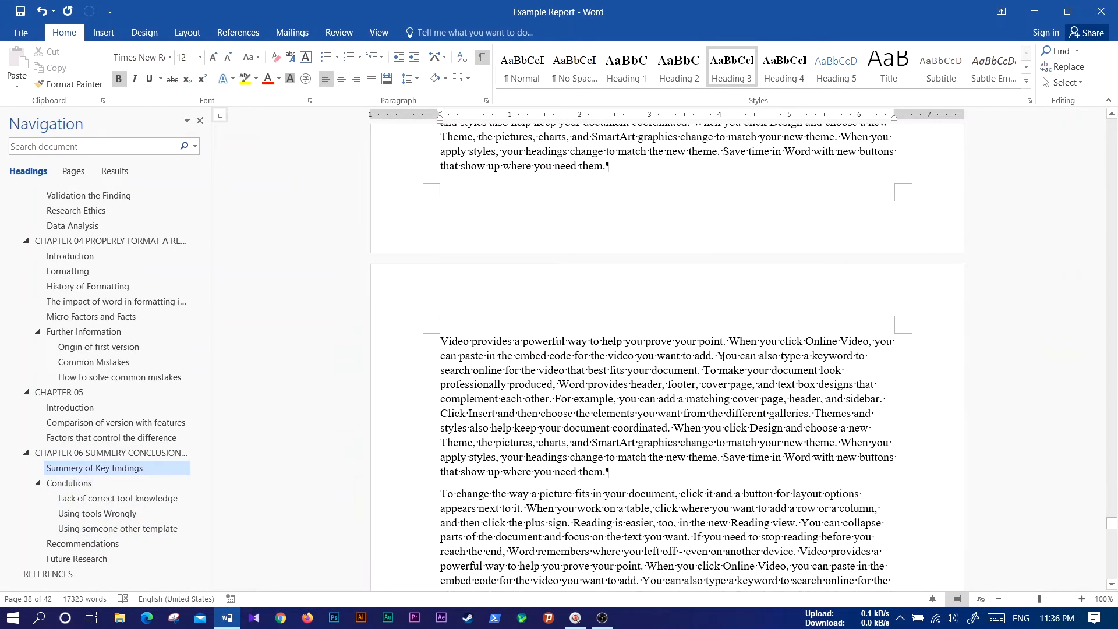
pyautogui.scroll(15, 723, 356)
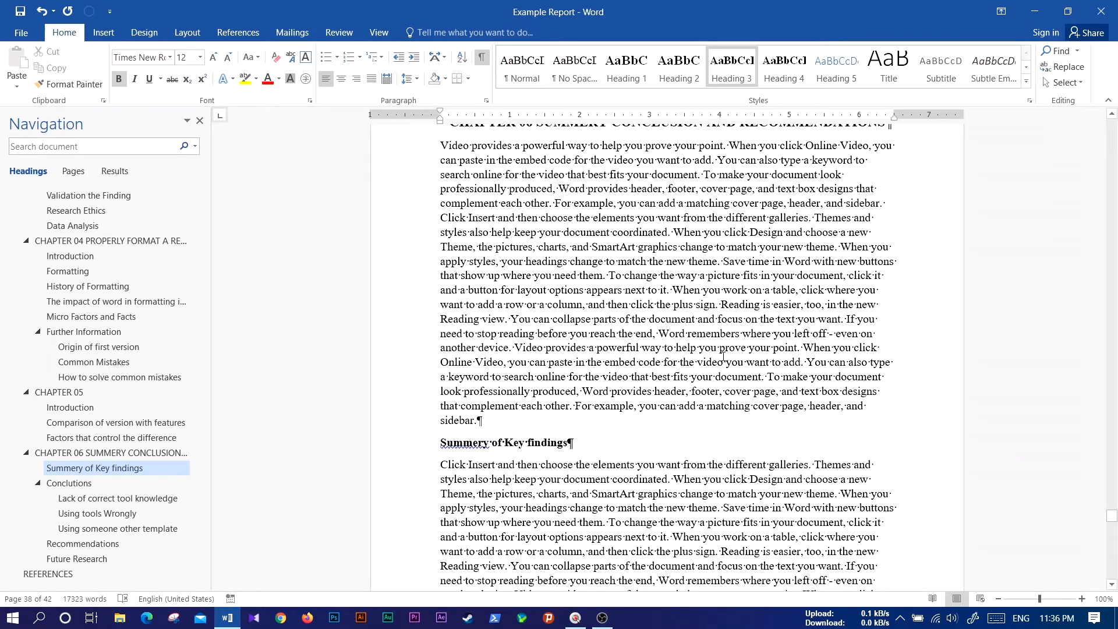
pyautogui.click(631, 262)
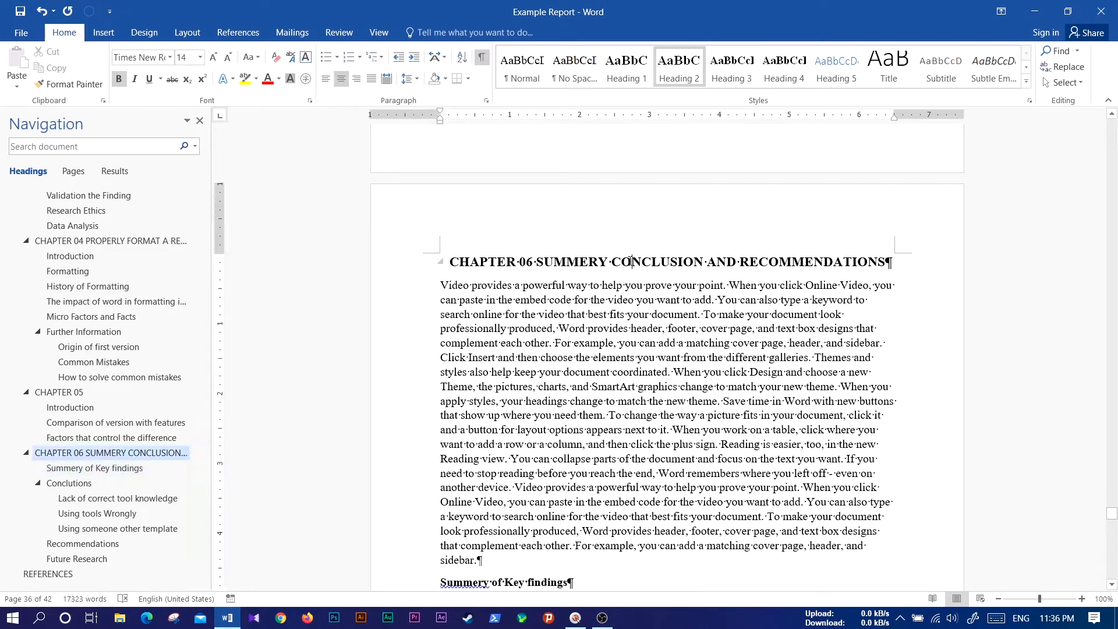
pyautogui.scroll(-3, 631, 262)
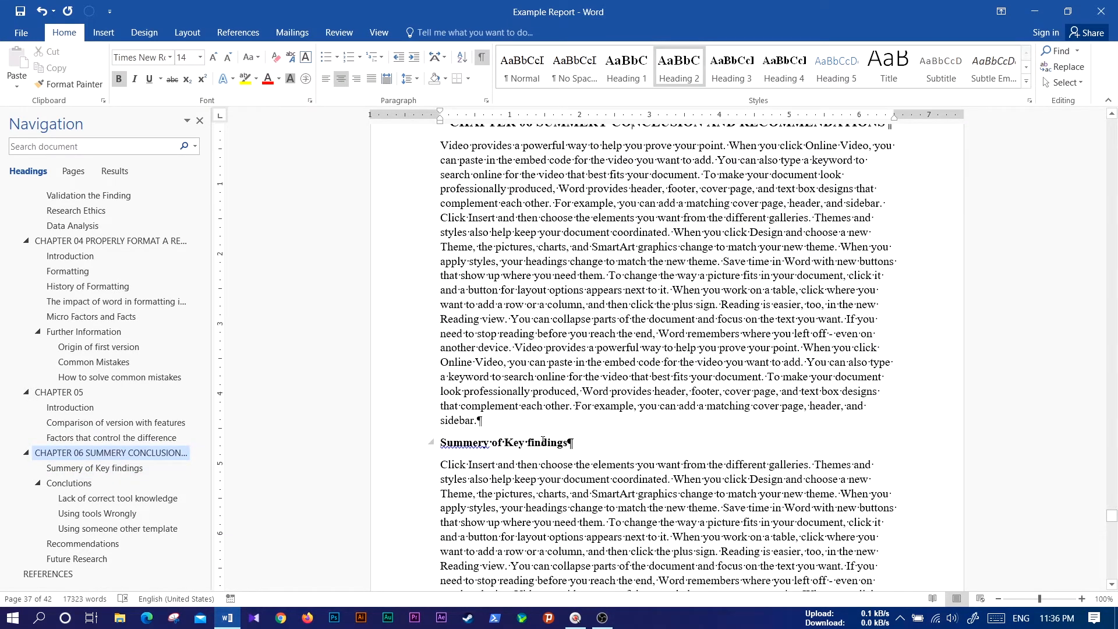
pyautogui.click(543, 440)
pyautogui.scroll(-10, 586, 438)
pyautogui.scroll(-10, 586, 438)
pyautogui.click(475, 417)
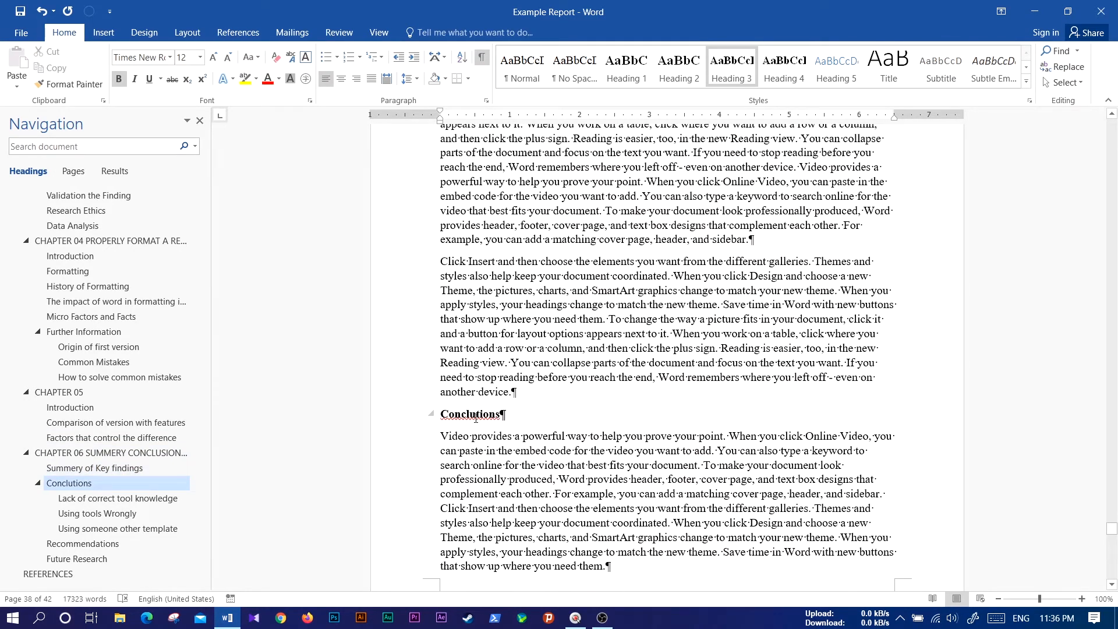
pyautogui.scroll(12, 478, 416)
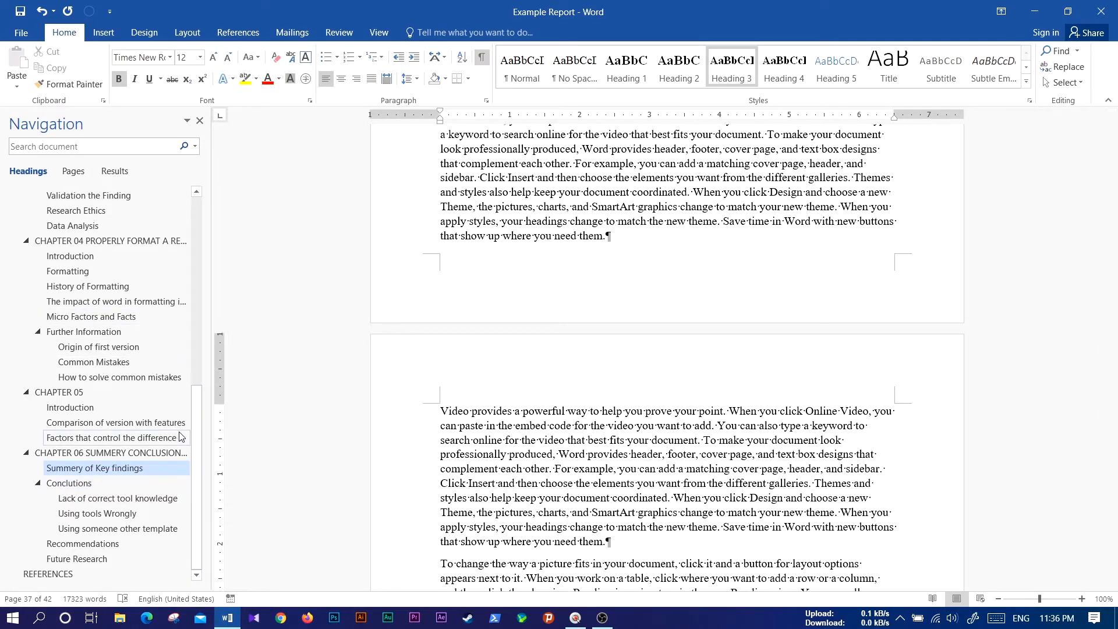
# Compare the heading styles applied to the Chapter 01 title and the Acknowledgements title
pyautogui.scroll(12, 99, 294)
pyautogui.click(88, 281)
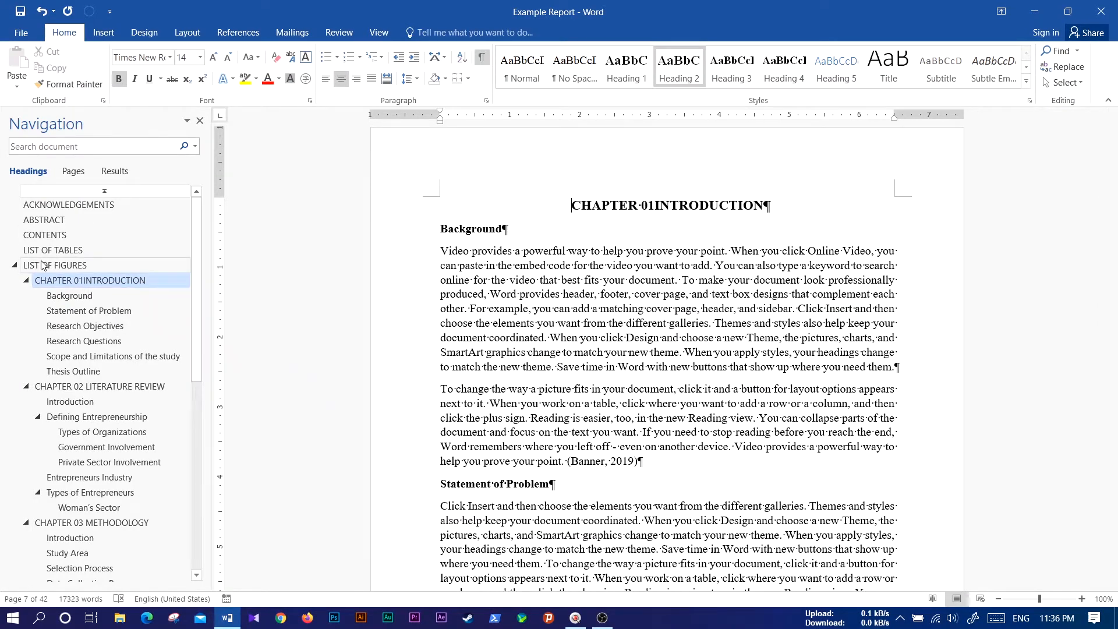
pyautogui.click(51, 207)
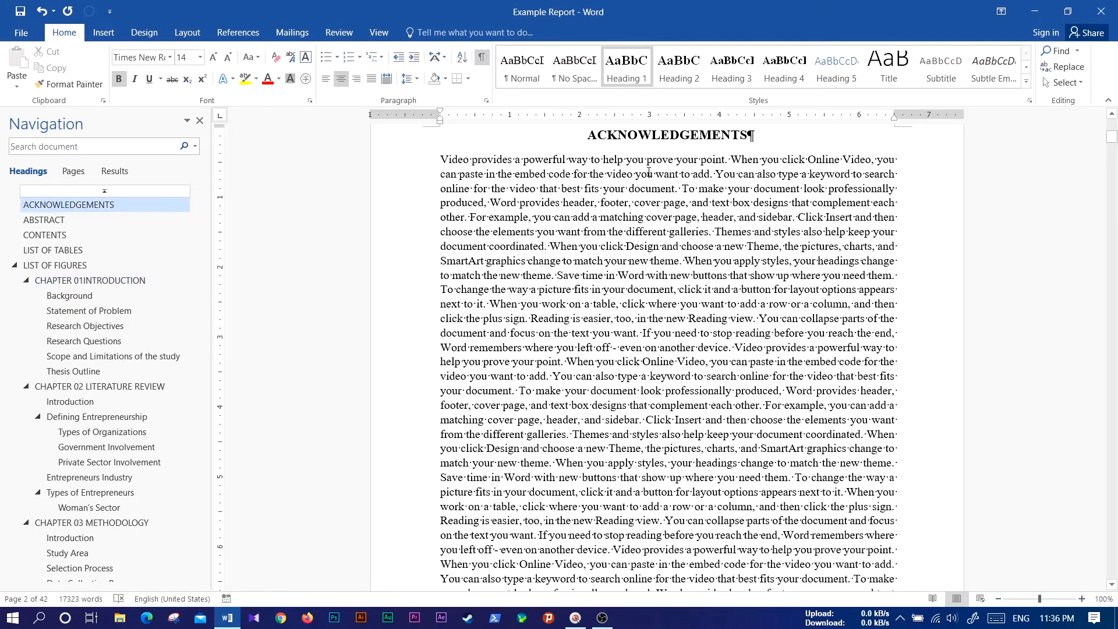
# Start defining a new multilevel list from the Chapter 01 title and show its full set of options
pyautogui.click(90, 281)
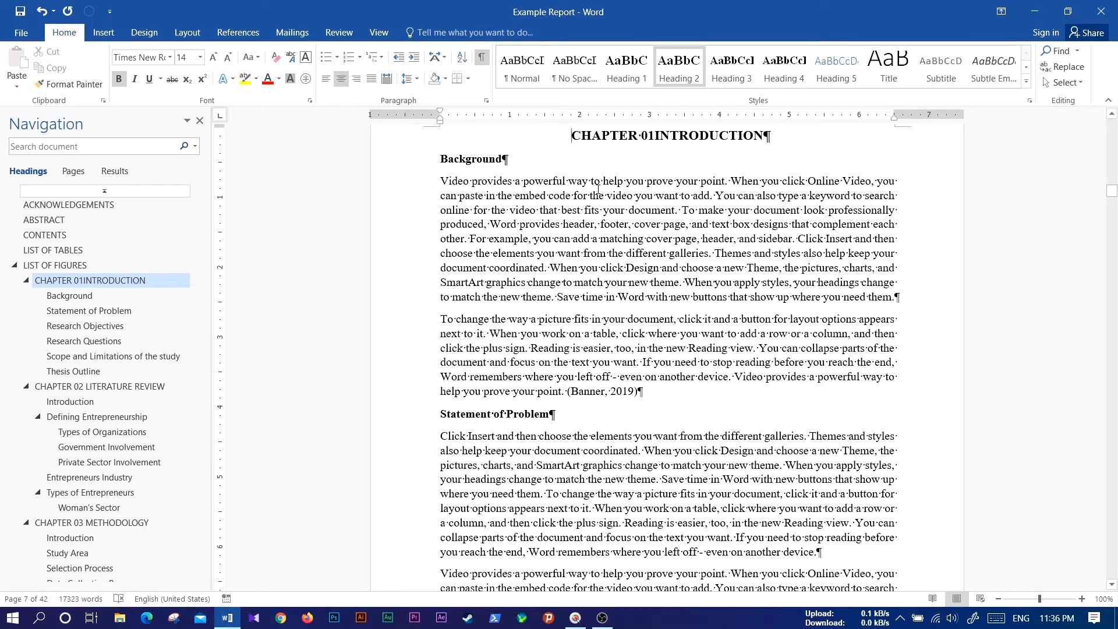
pyautogui.scroll(1, 623, 153)
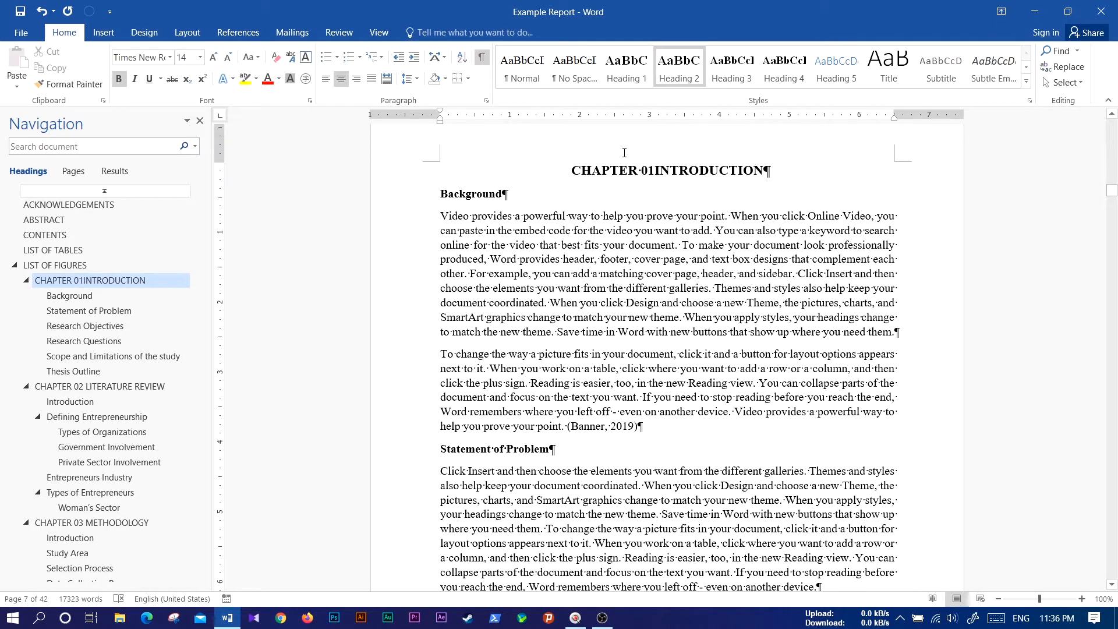
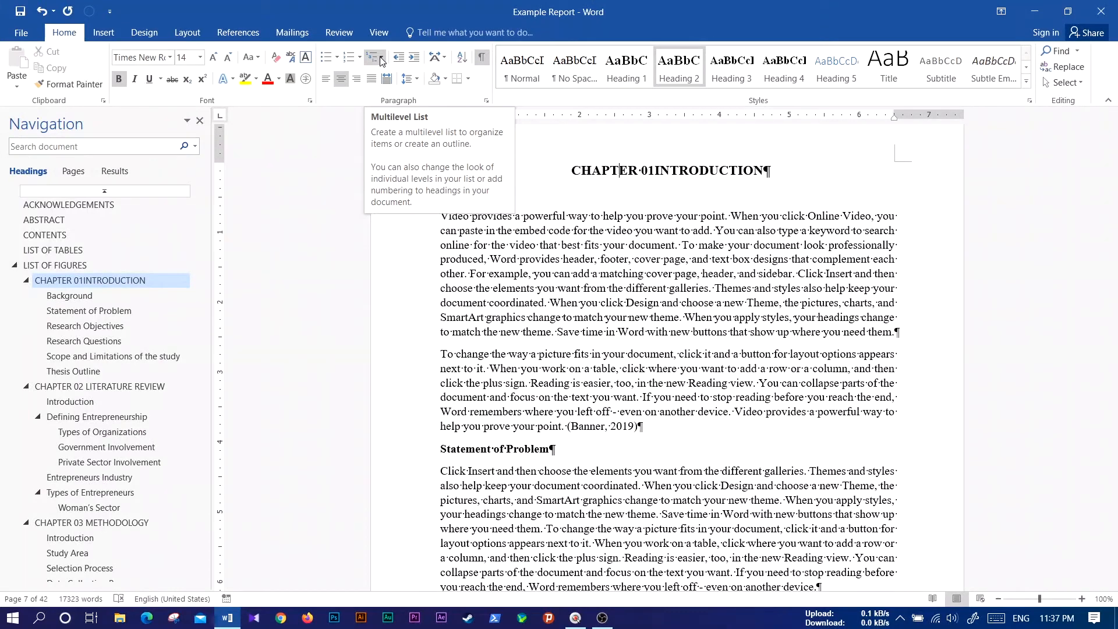
pyautogui.click(382, 60)
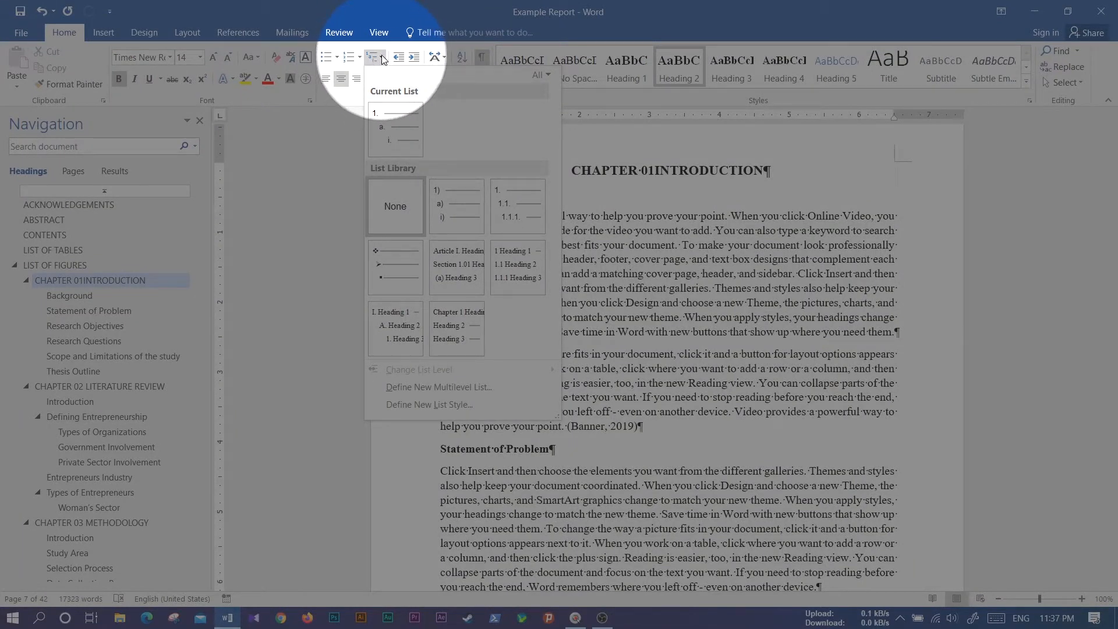
pyautogui.click(383, 58)
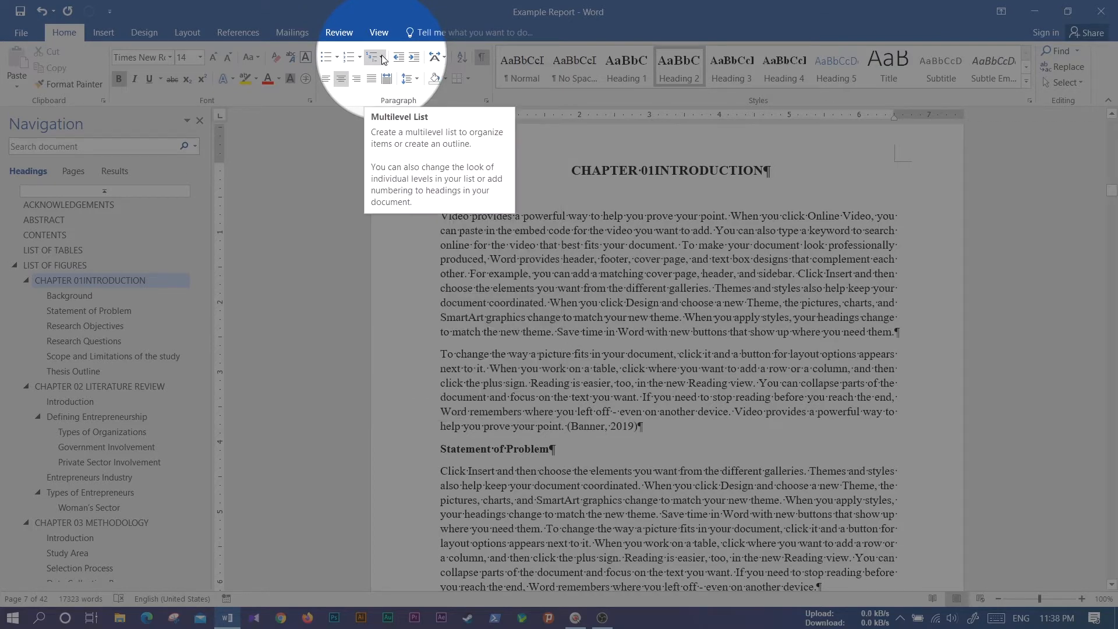
pyautogui.click(382, 56)
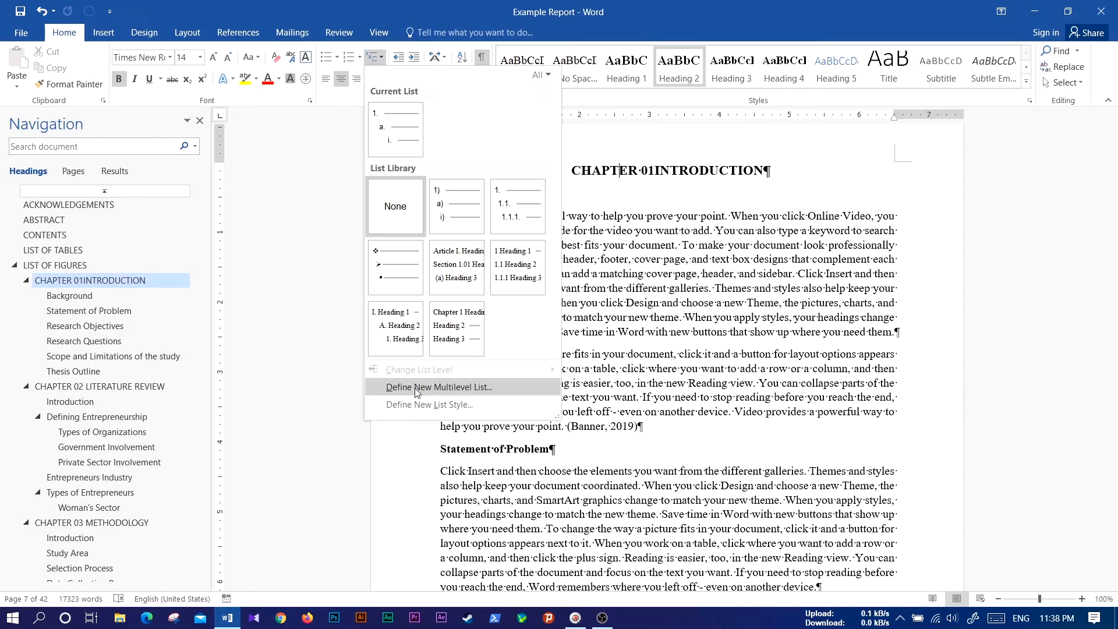
pyautogui.click(417, 388)
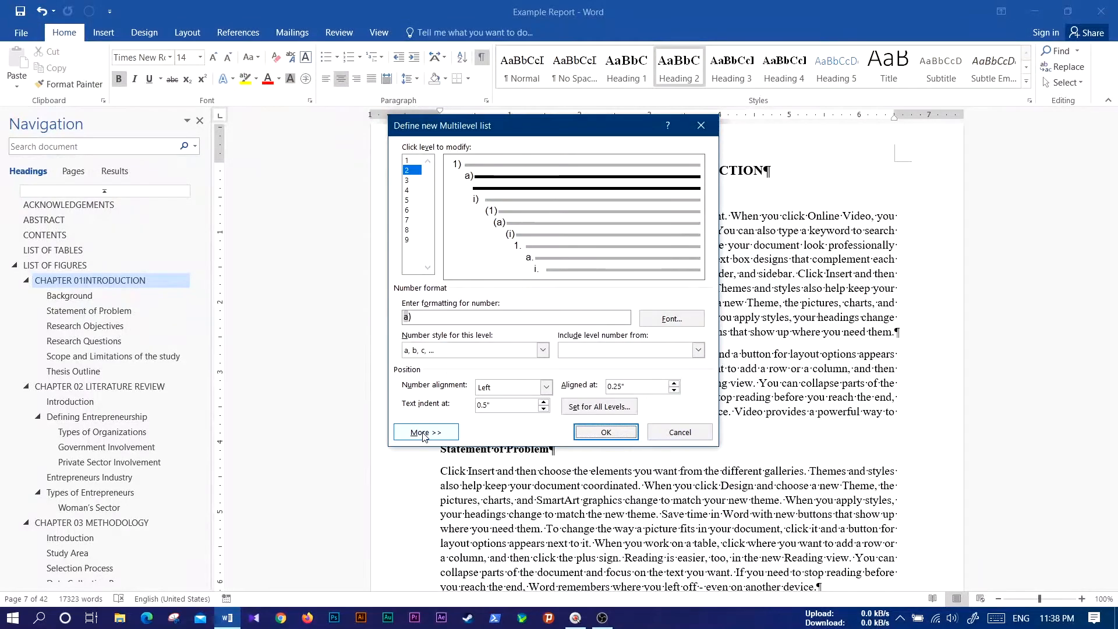
pyautogui.click(423, 434)
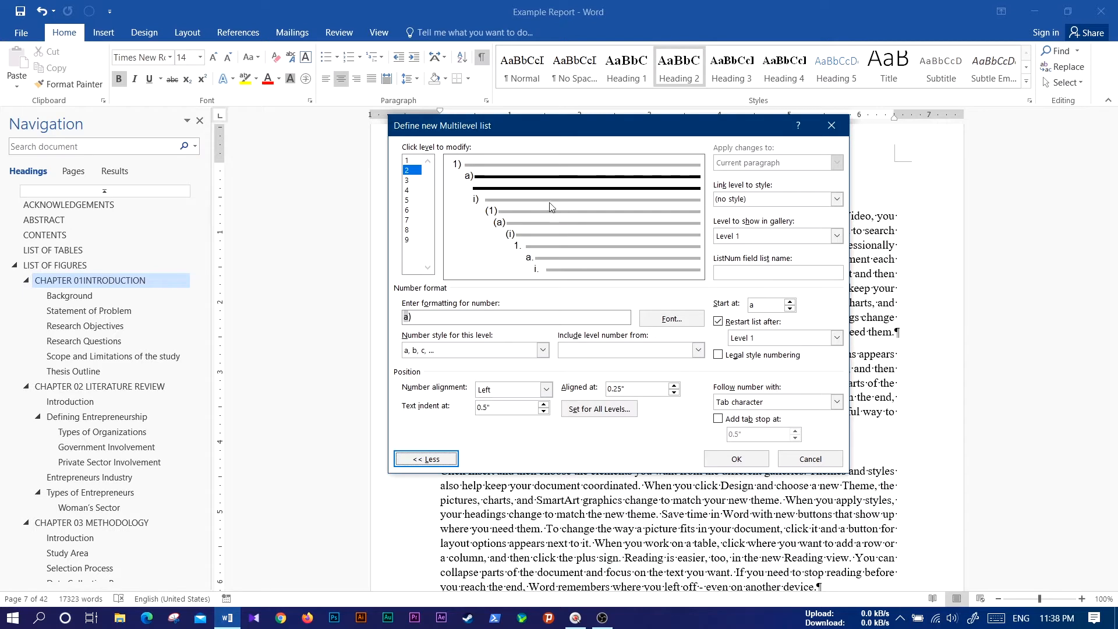
# Link level 1 of the multilevel list to the Heading 2 style
pyautogui.click(409, 160)
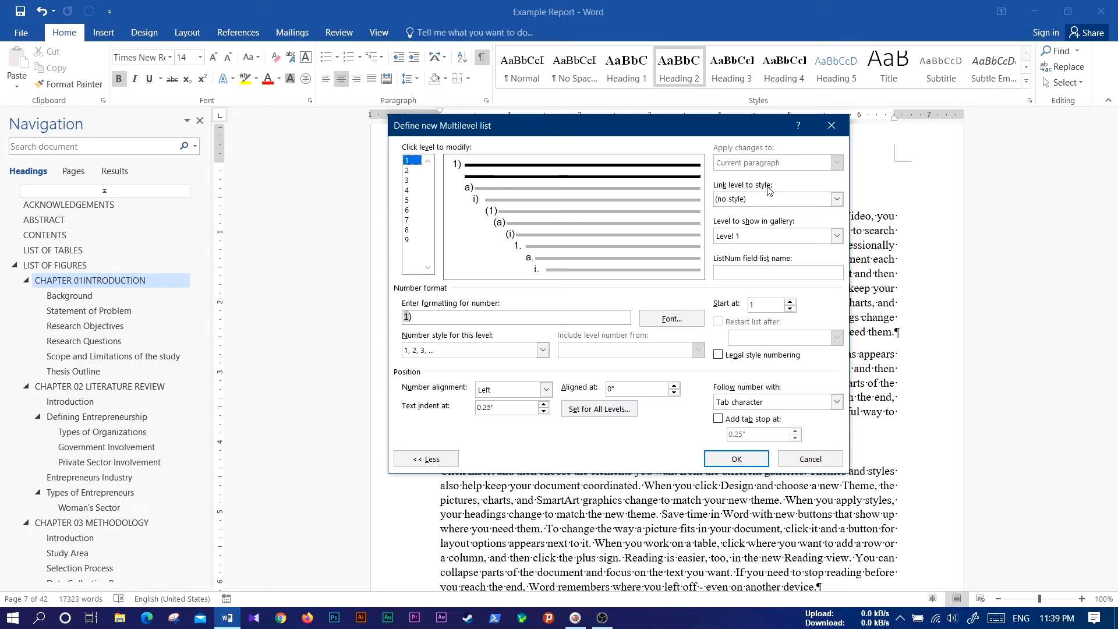
pyautogui.click(837, 200)
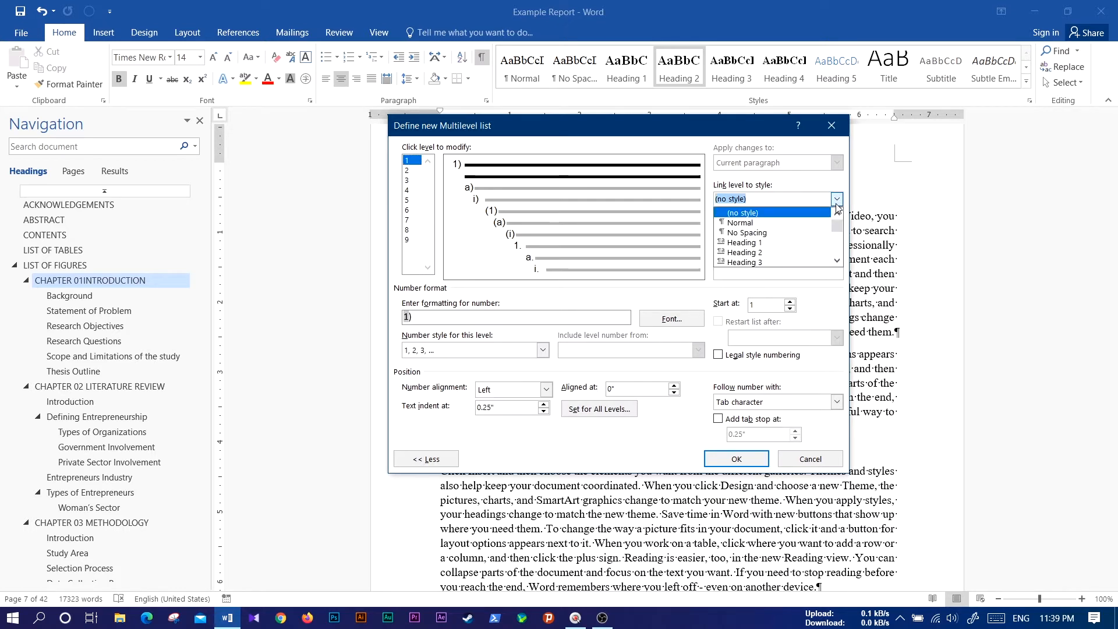
pyautogui.click(770, 253)
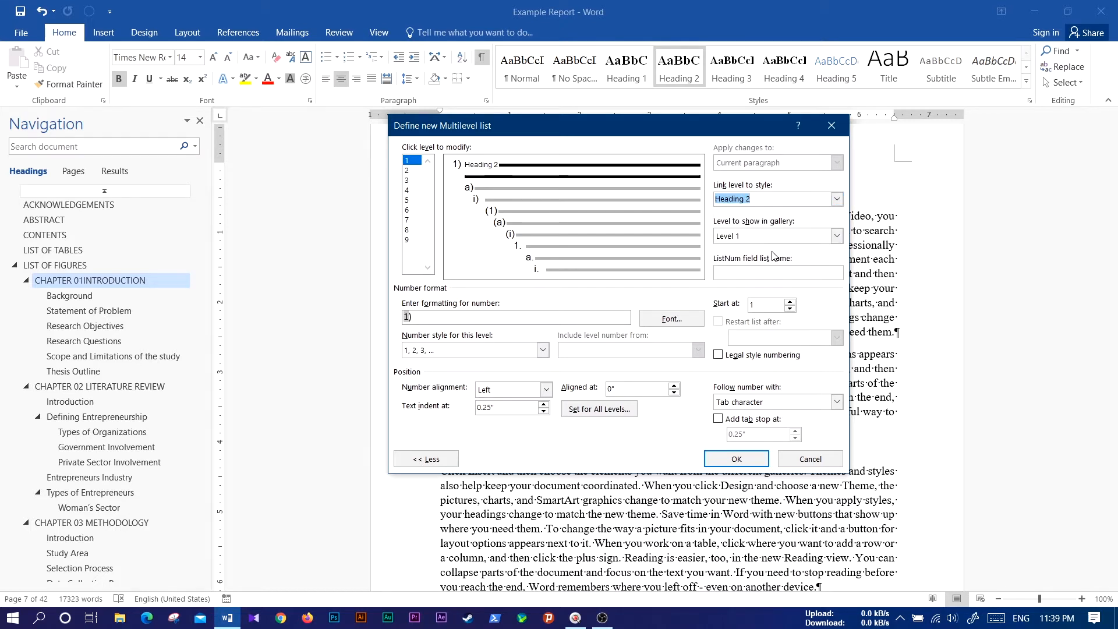
pyautogui.click(837, 199)
pyautogui.moveTo(838, 229)
pyautogui.mouseDown()
pyautogui.moveTo(839, 251)
pyautogui.moveTo(838, 221)
pyautogui.mouseUp()
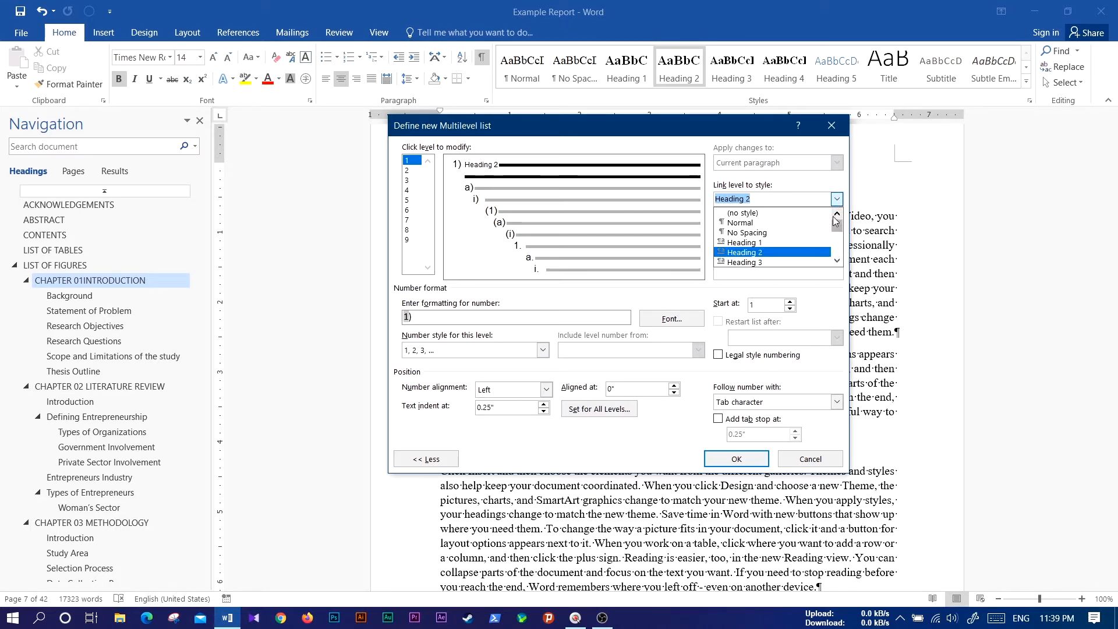
pyautogui.click(745, 253)
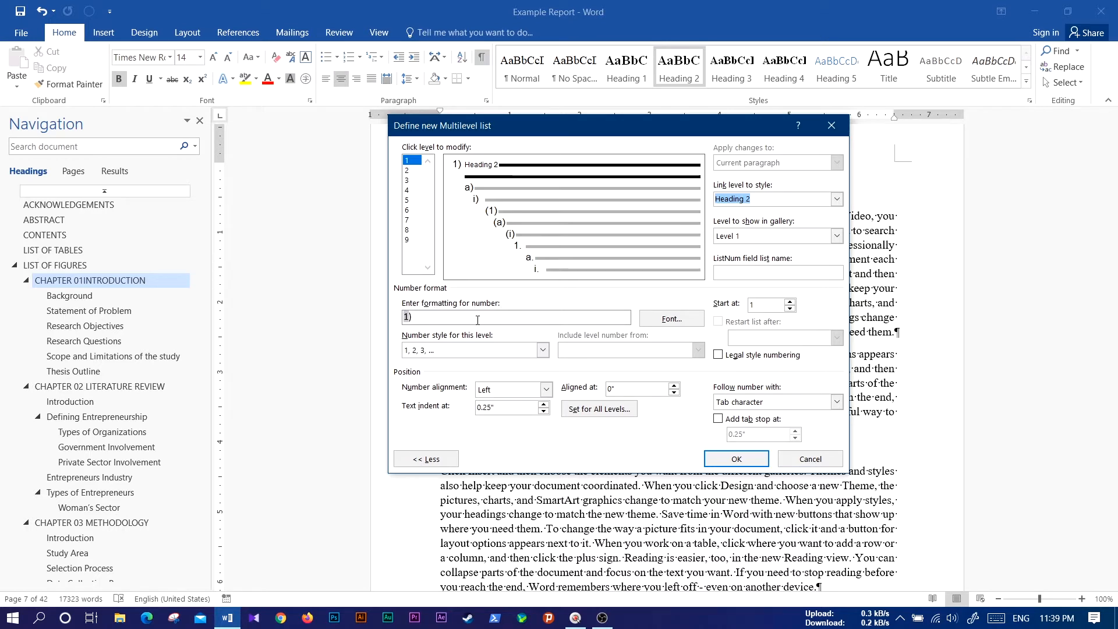
# Remove the closing parenthesis from the level 1 number format and apply the Hidden font effect to the number
pyautogui.click(434, 319)
pyautogui.press('BackSpace')
pyautogui.click(670, 320)
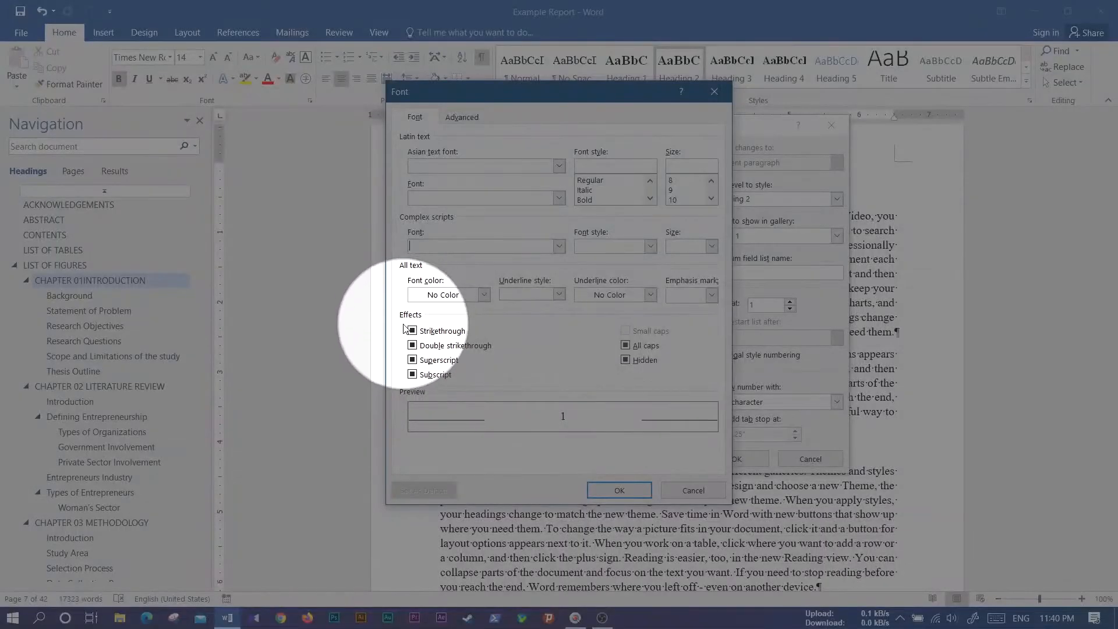
pyautogui.click(626, 360)
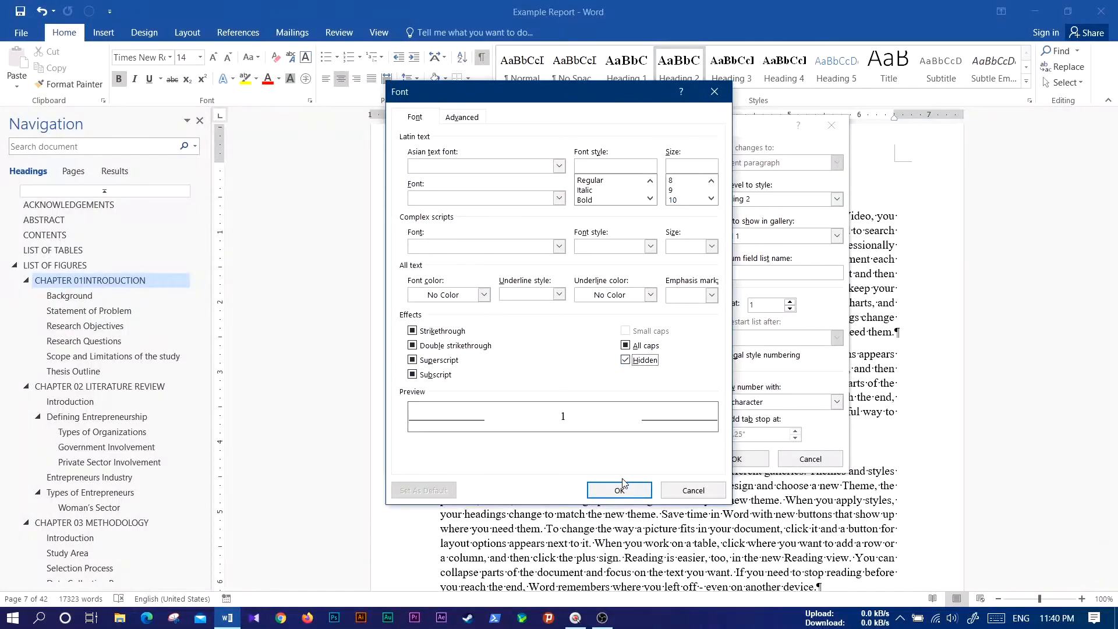
pyautogui.click(623, 489)
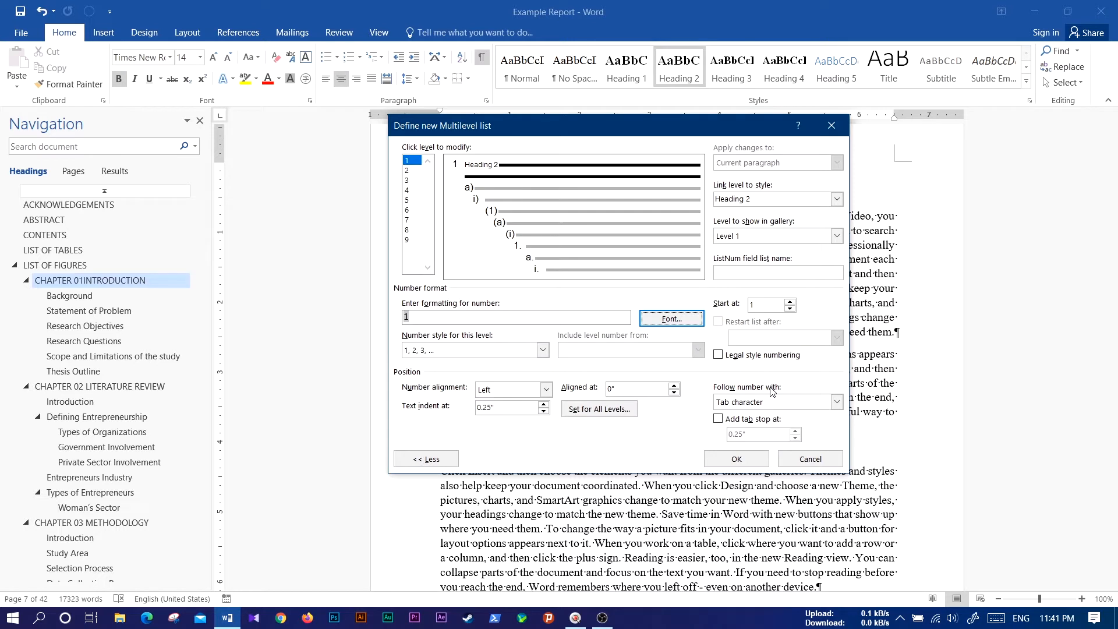
# Set nothing to follow the level 1 number and link level 2 to the Heading 3 style
pyautogui.click(836, 402)
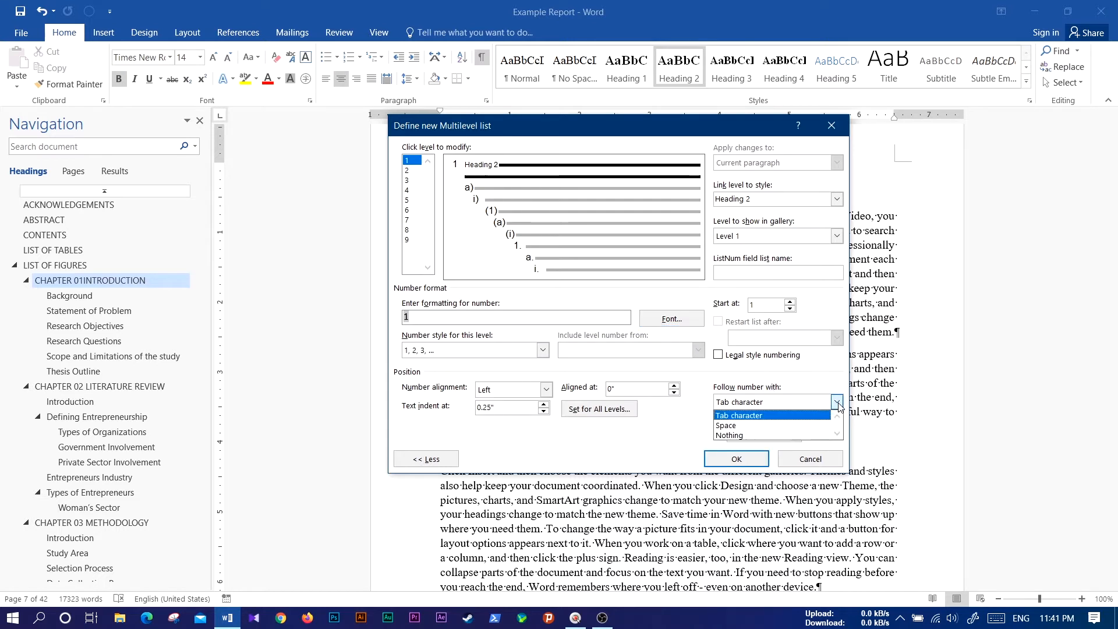
pyautogui.click(746, 435)
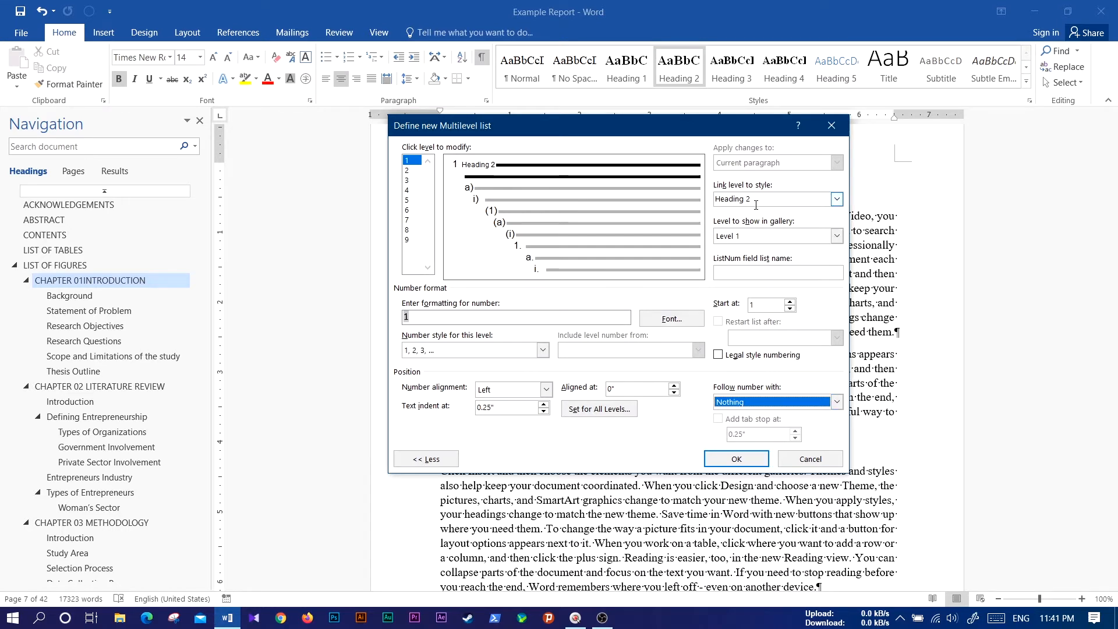
pyautogui.click(409, 170)
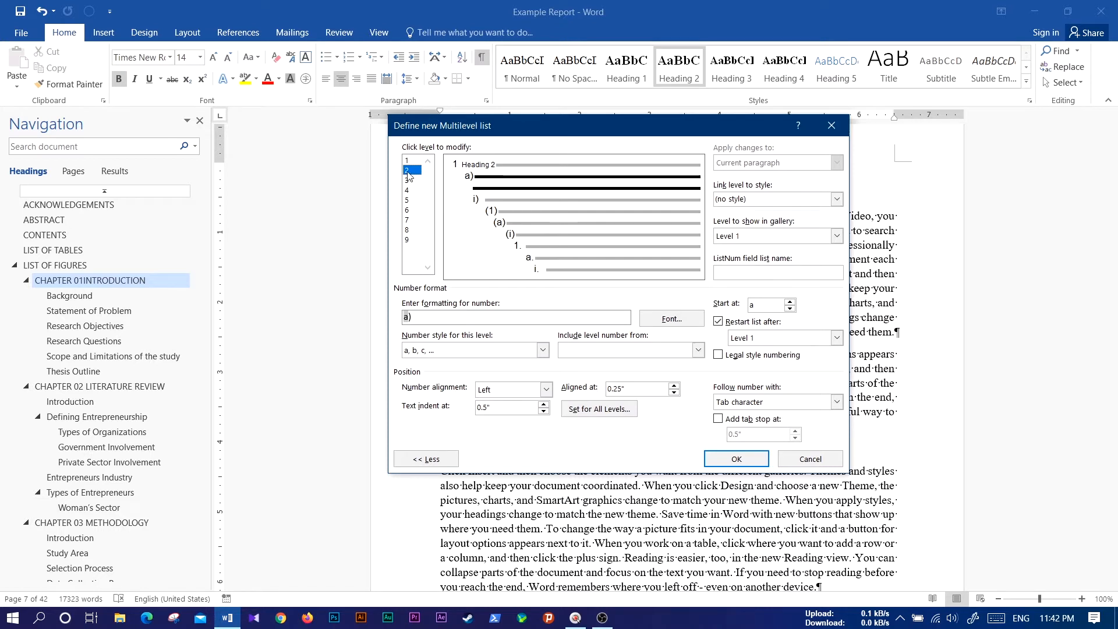
pyautogui.click(837, 199)
pyautogui.click(807, 263)
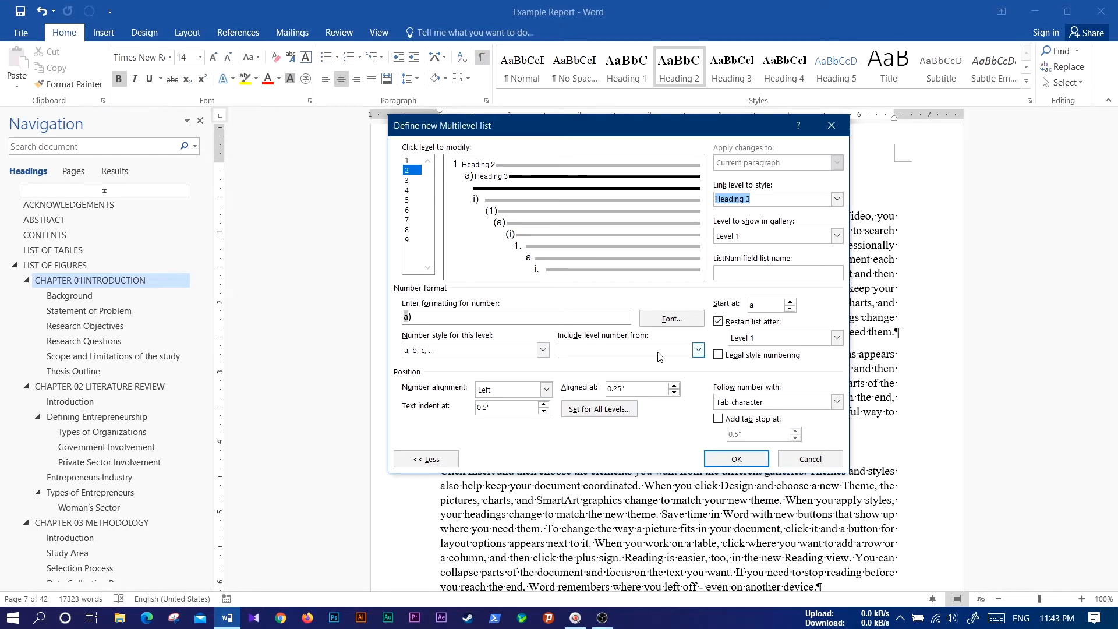
# Include the level 1 number in the level 2 numbering and set its number style to 1, 2, 3
pyautogui.click(699, 351)
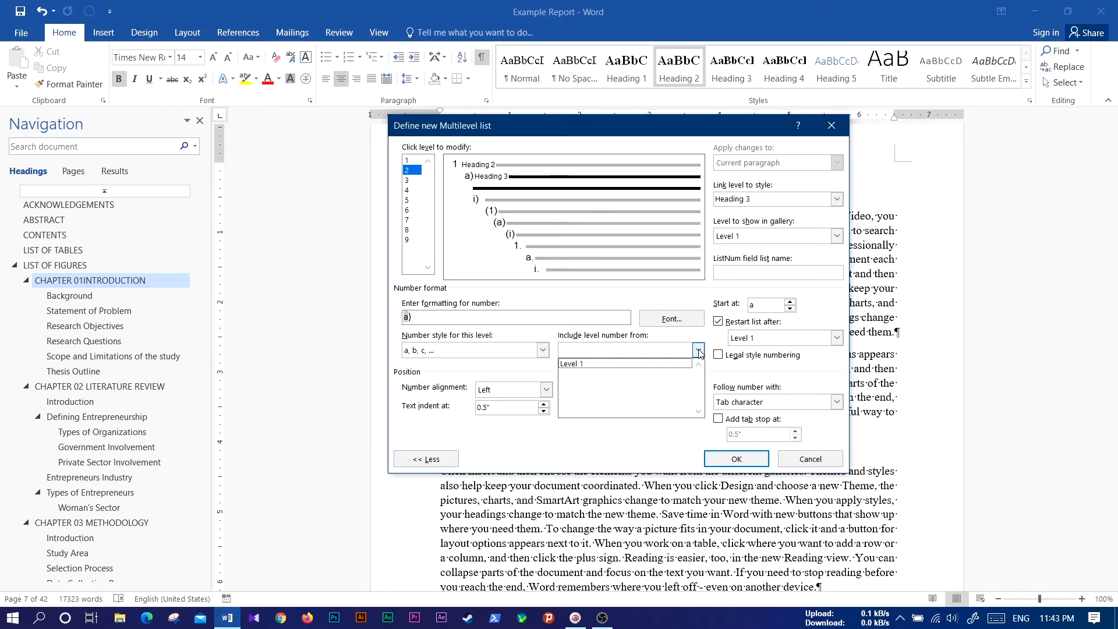
pyautogui.click(601, 365)
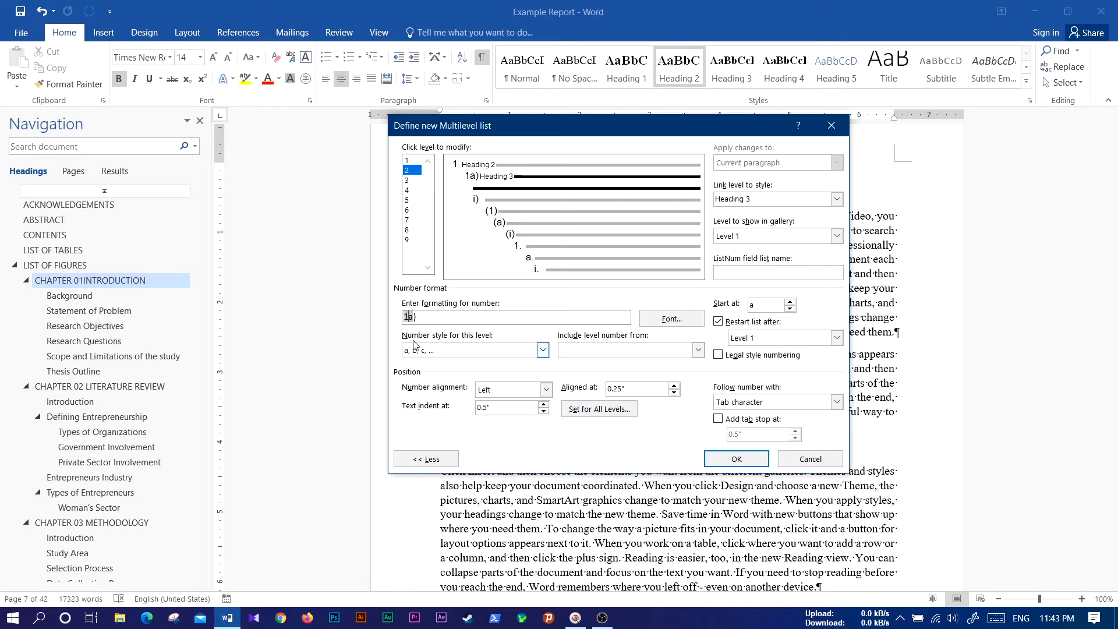
pyautogui.click(543, 350)
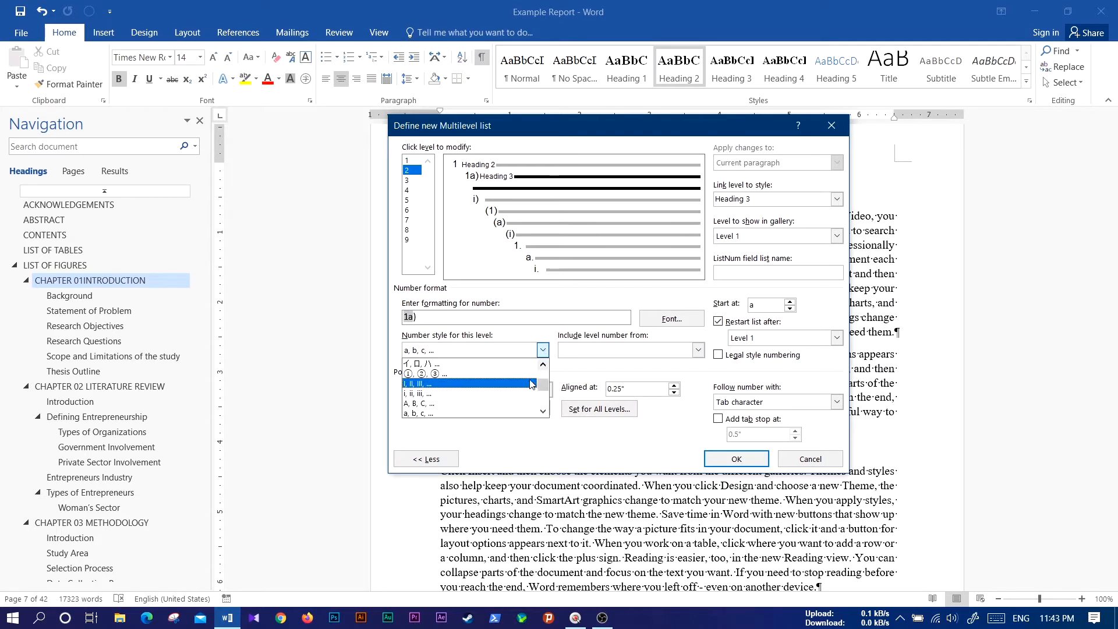
pyautogui.moveTo(542, 386); pyautogui.dragTo(546, 376)
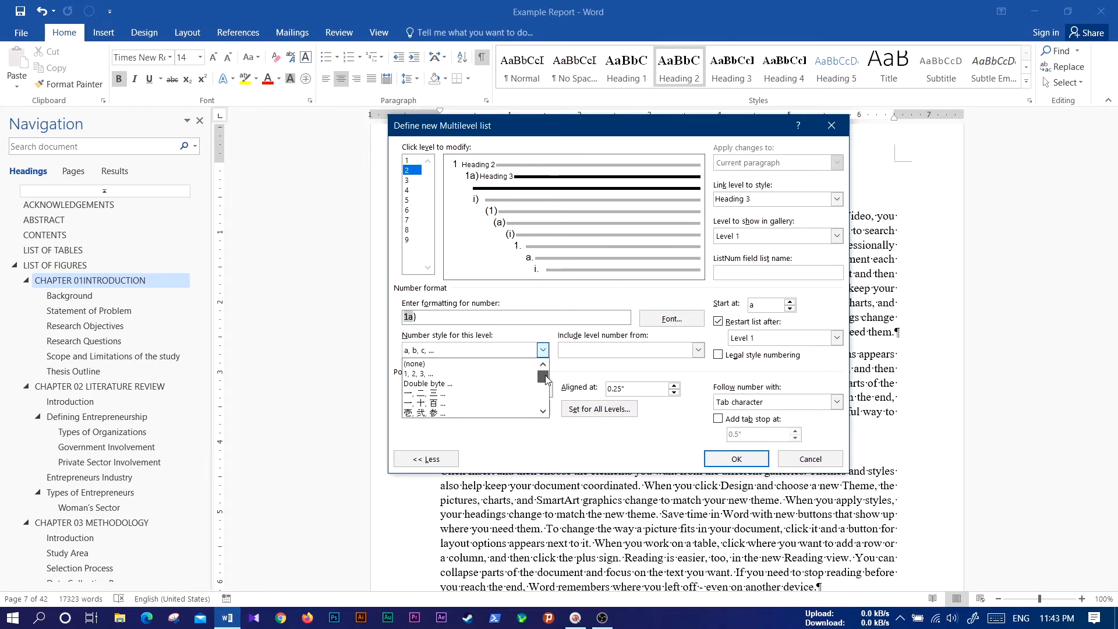
pyautogui.click(423, 374)
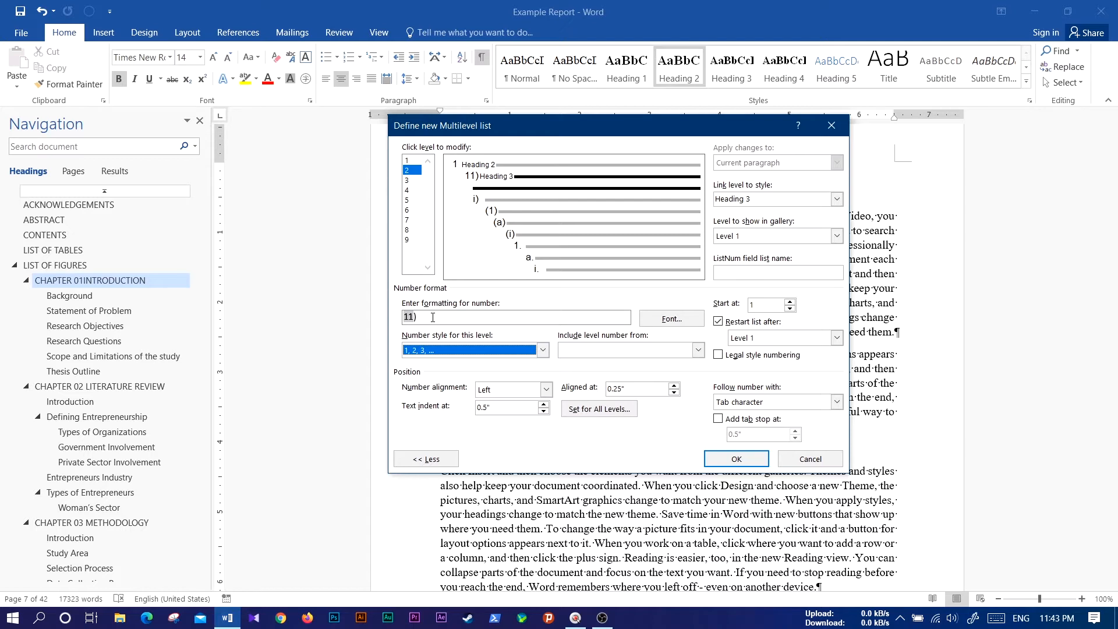
# Format the level 2 number as 1.1 without the closing parenthesis and follow it with a space
pyautogui.click(433, 318)
pyautogui.press('BackSpace')
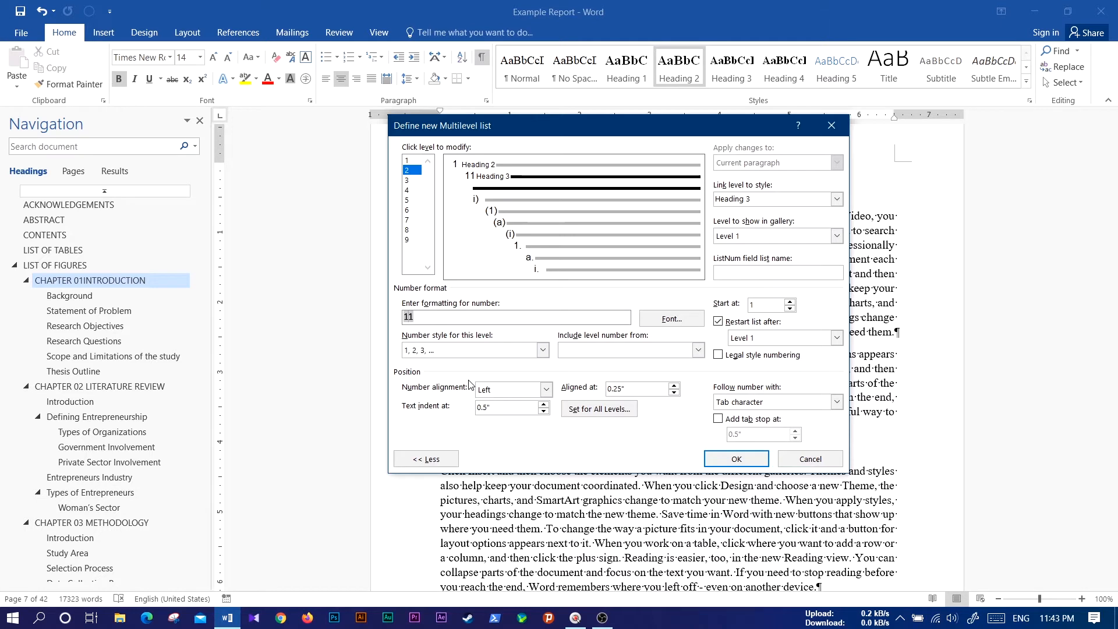
pyautogui.write('.')
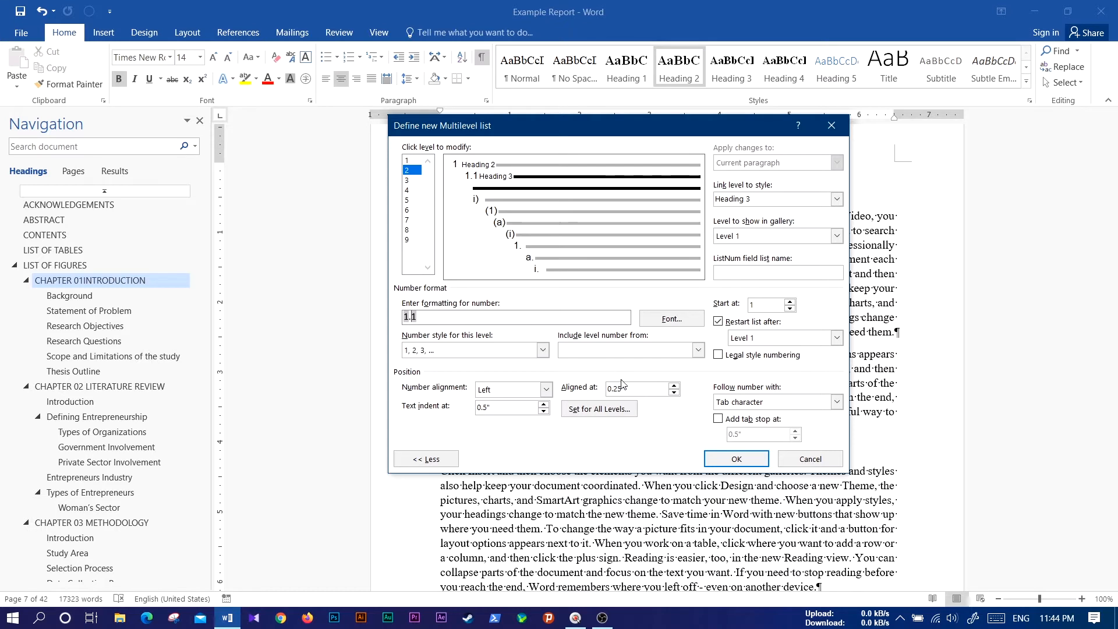
pyautogui.click(836, 402)
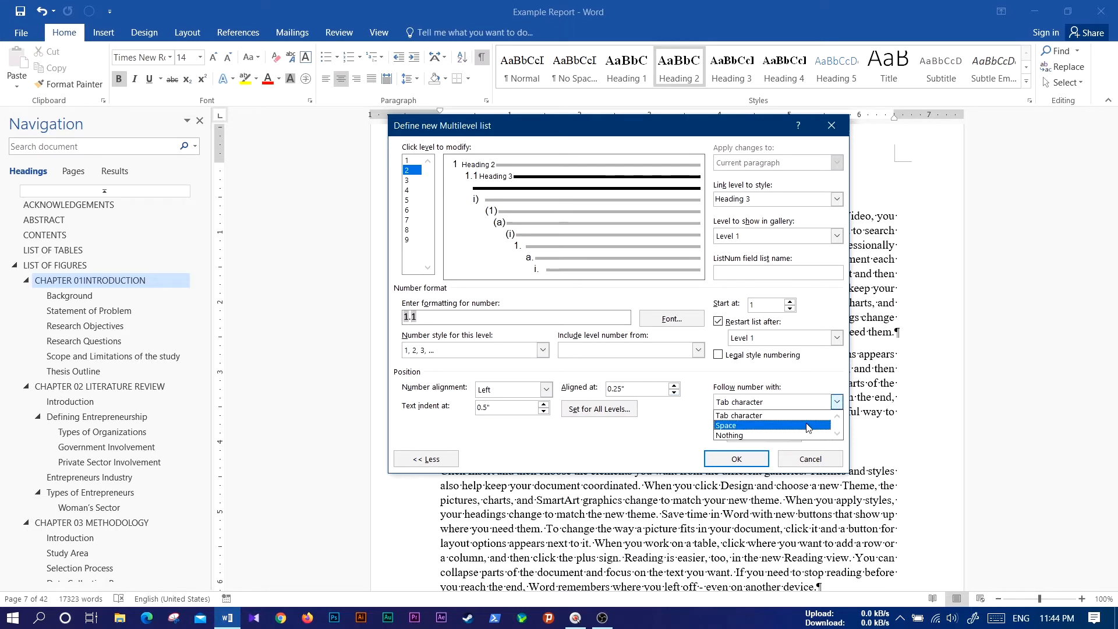
pyautogui.click(808, 426)
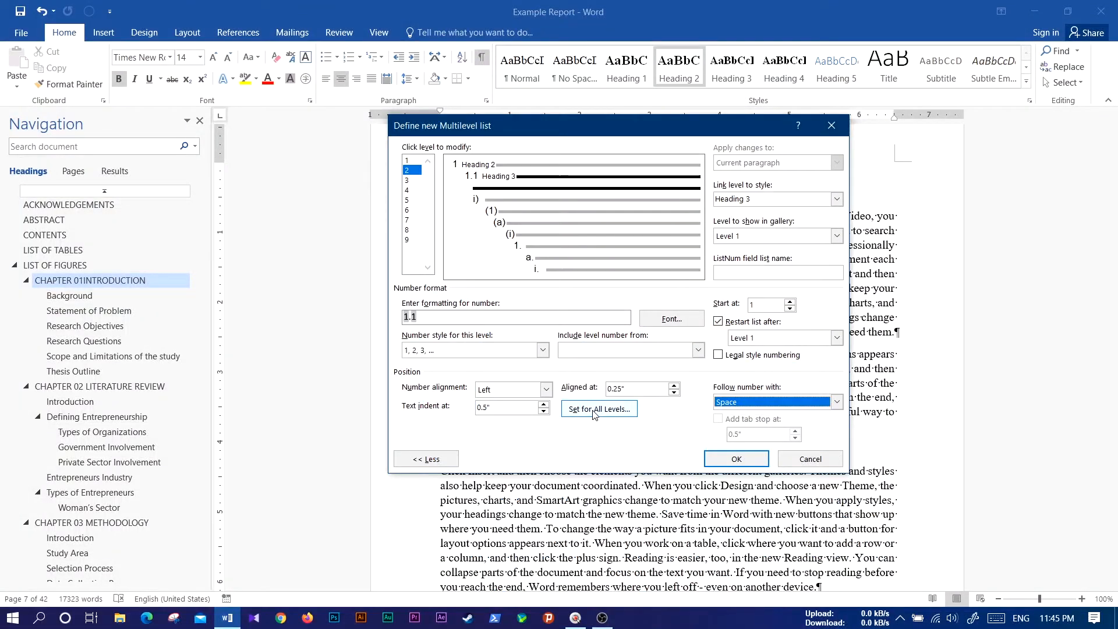
# Set the first-level text position and the additional indent for each level to 0" across all list levels
pyautogui.click(597, 411)
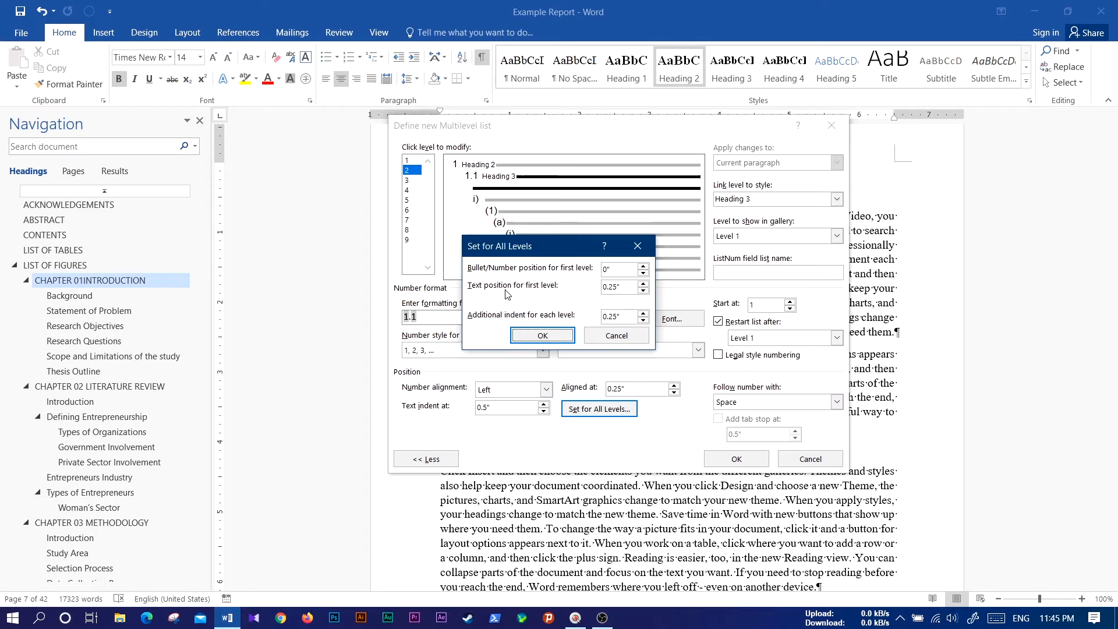
pyautogui.click(643, 290)
pyautogui.click(643, 320)
pyautogui.click(539, 338)
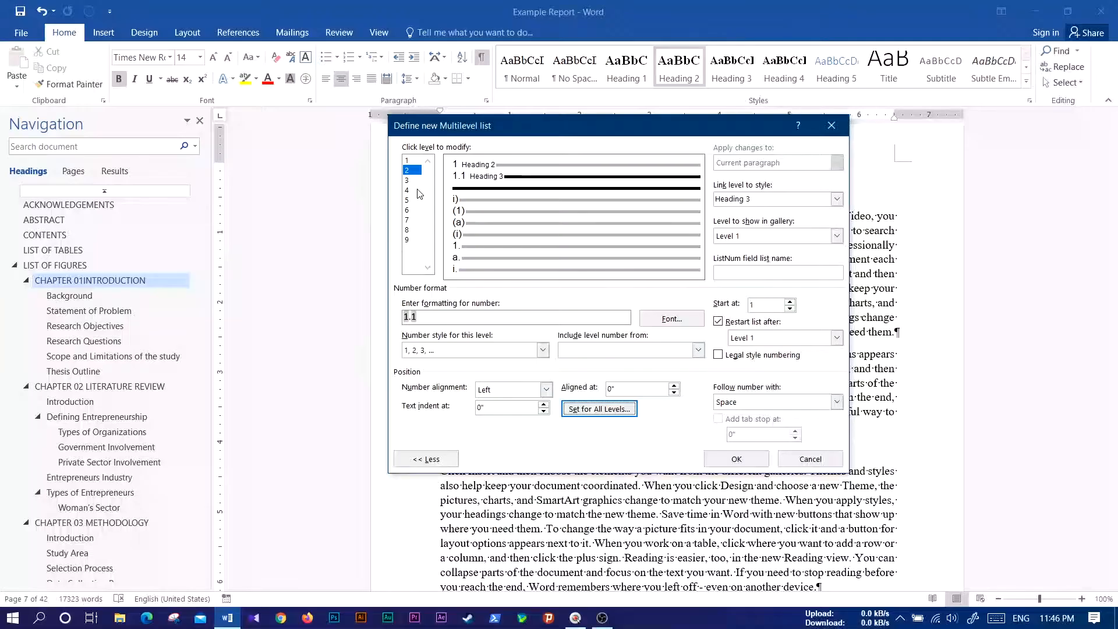
# Link level 3 of the multilevel list to the Heading 4 style
pyautogui.click(409, 183)
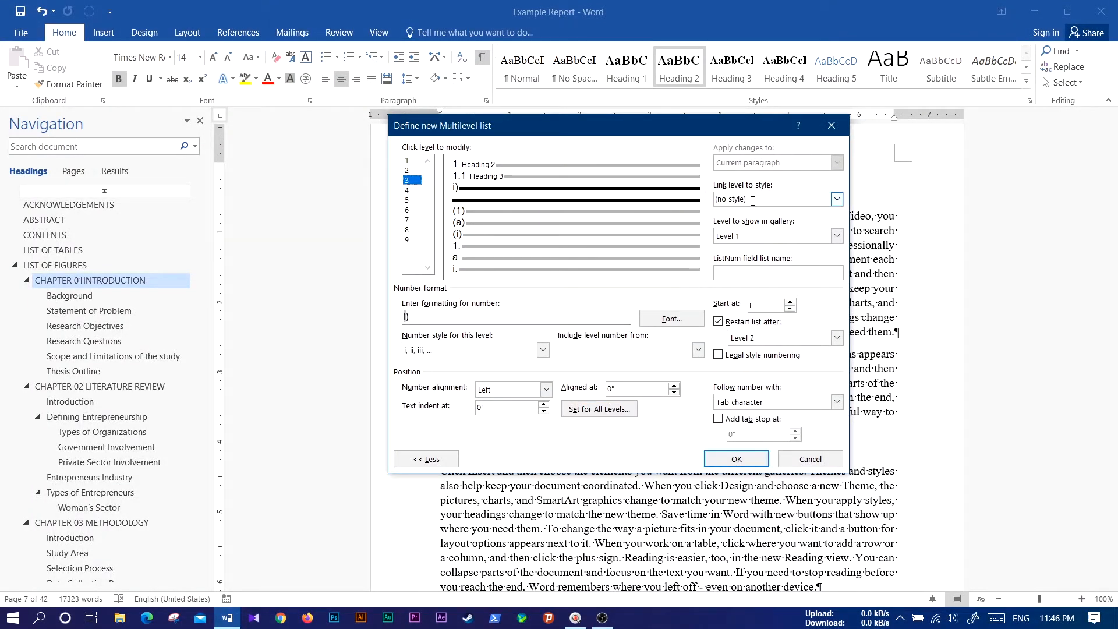
pyautogui.click(837, 199)
pyautogui.click(837, 260)
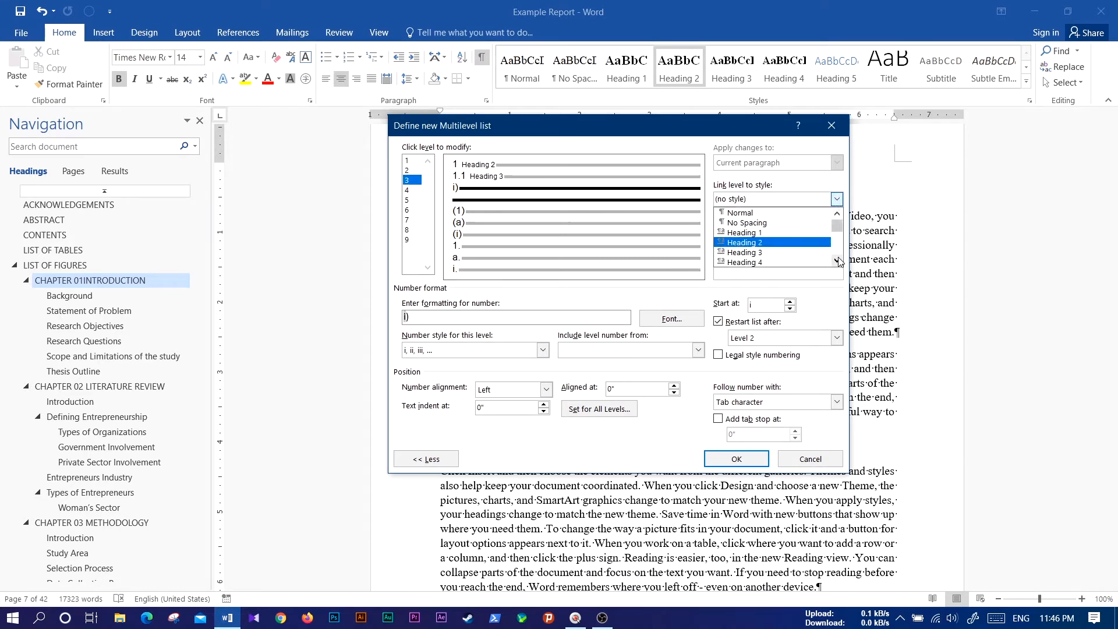
pyautogui.click(758, 262)
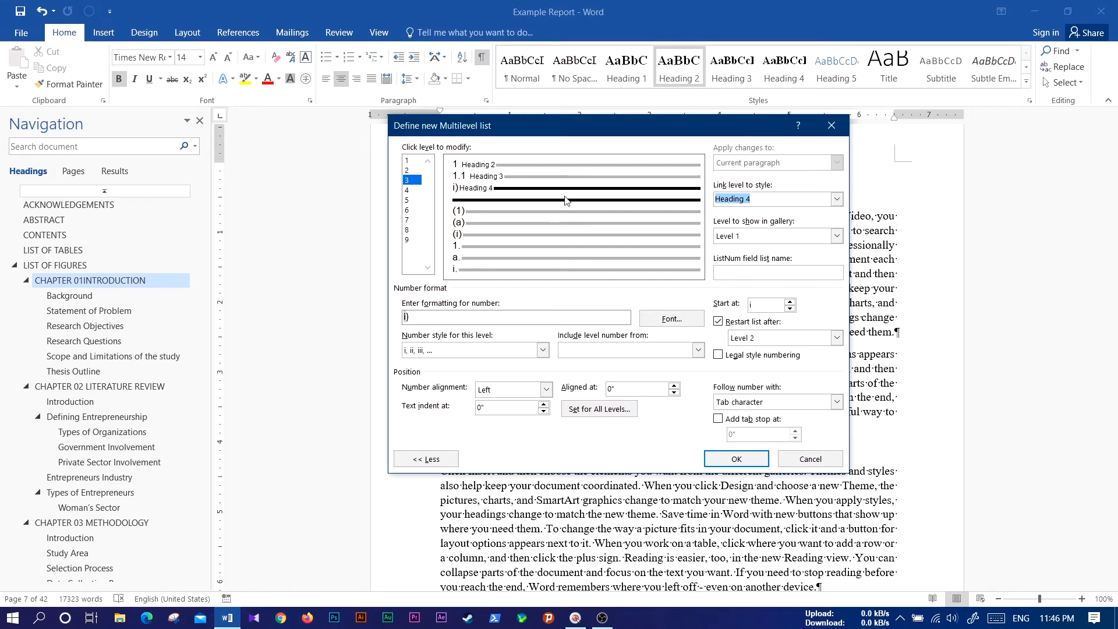
# Include the level 1 and level 2 numbers in the level 3 numbering and set its number style to 1, 2, 3
pyautogui.click(699, 350)
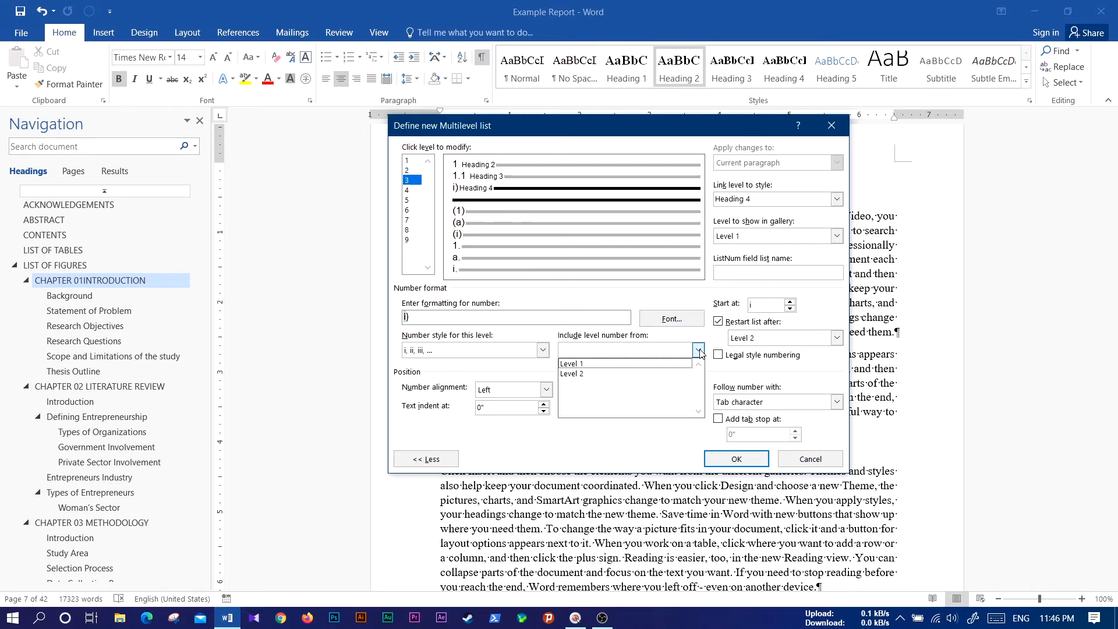
pyautogui.click(617, 365)
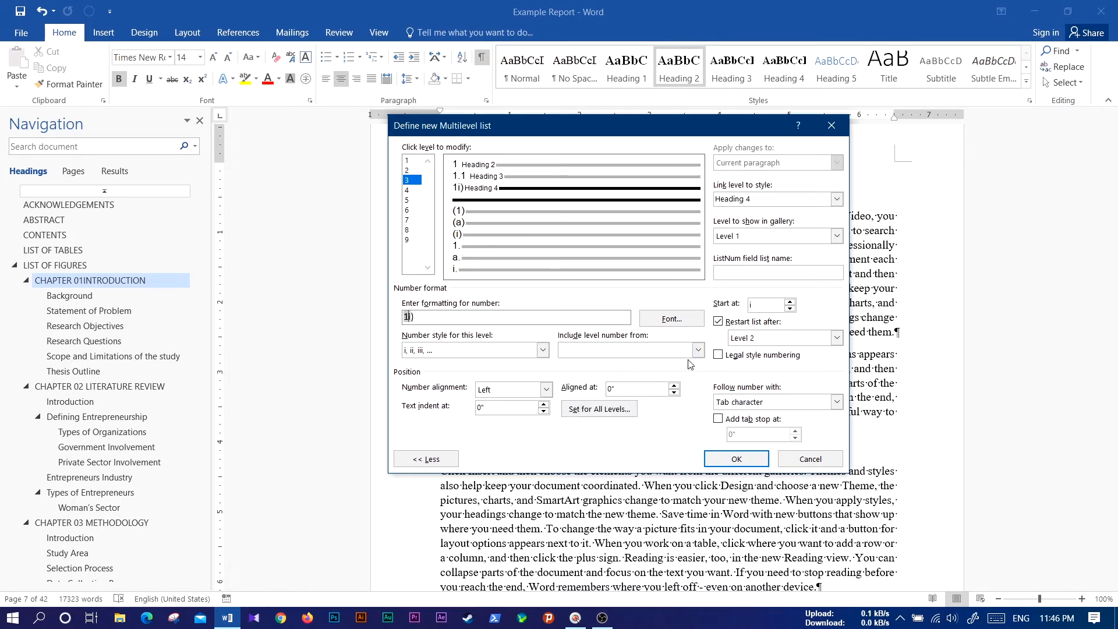
pyautogui.click(698, 351)
pyautogui.click(594, 376)
pyautogui.click(543, 350)
pyautogui.moveTo(544, 376); pyautogui.dragTo(544, 372)
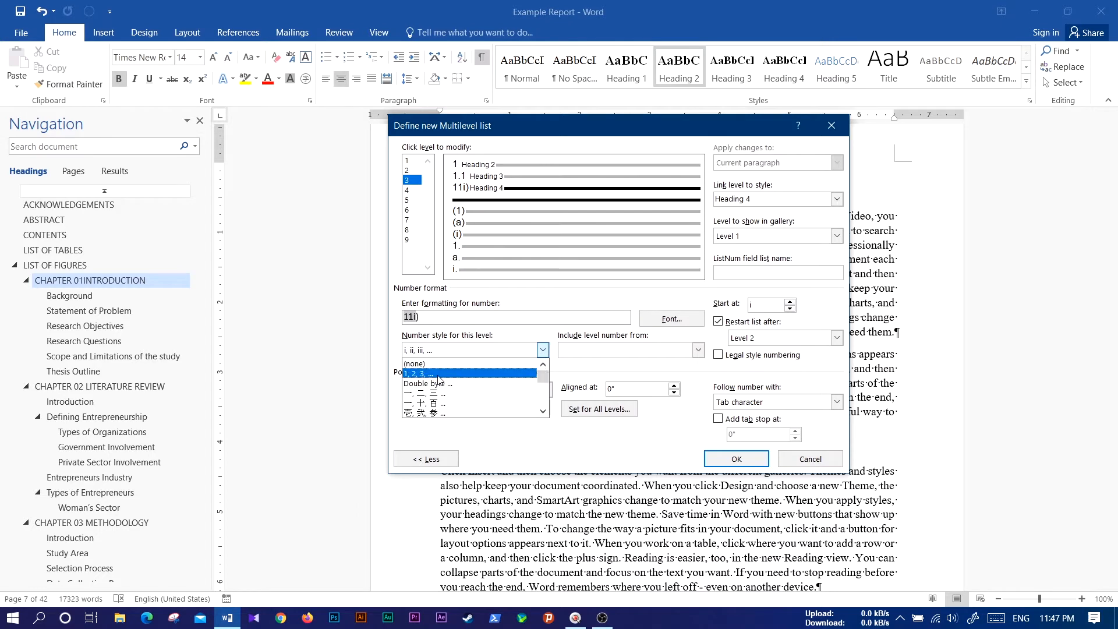
pyautogui.click(440, 381)
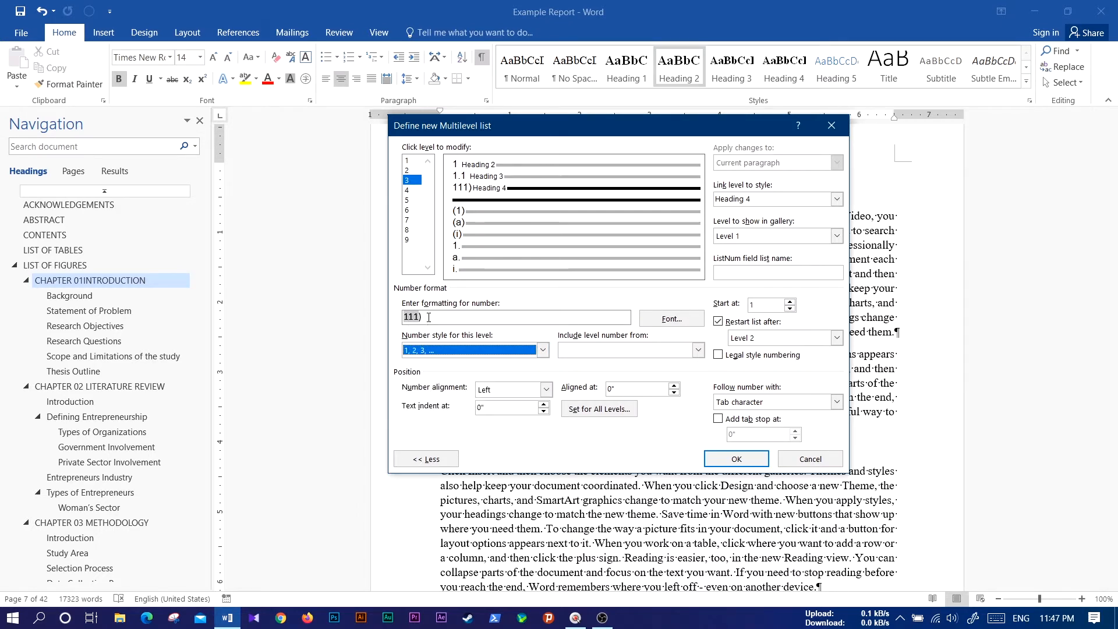
# Format the level 3 number as 1.1.1 followed by a space, and apply the multilevel list definition
pyautogui.click(435, 318)
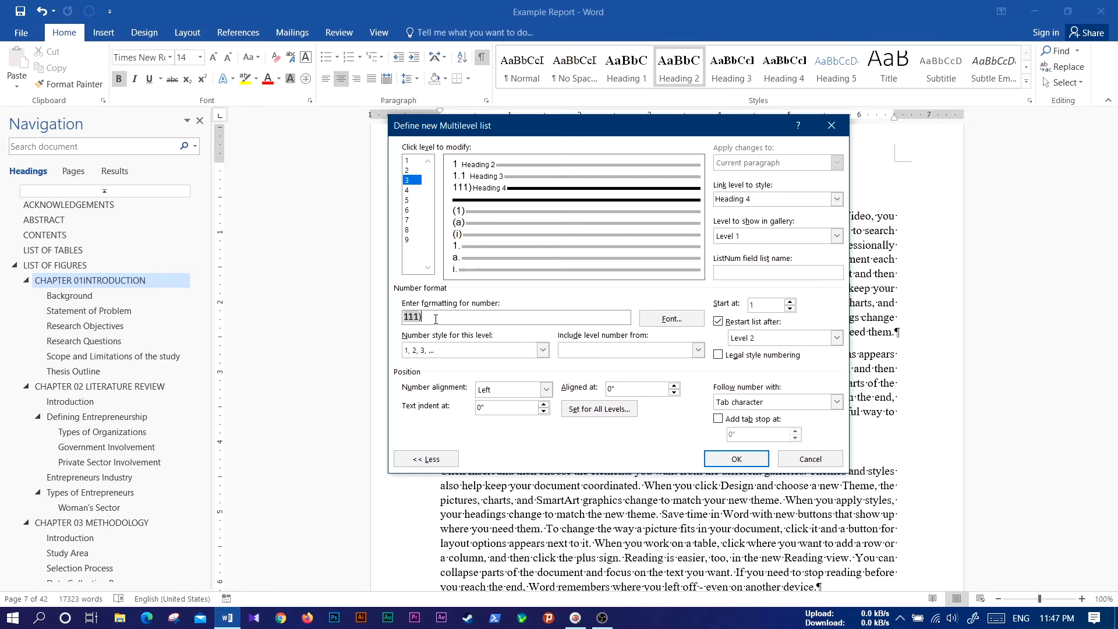
pyautogui.press('BackSpace')
pyautogui.write('.')
pyautogui.click(417, 318)
pyautogui.write('.')
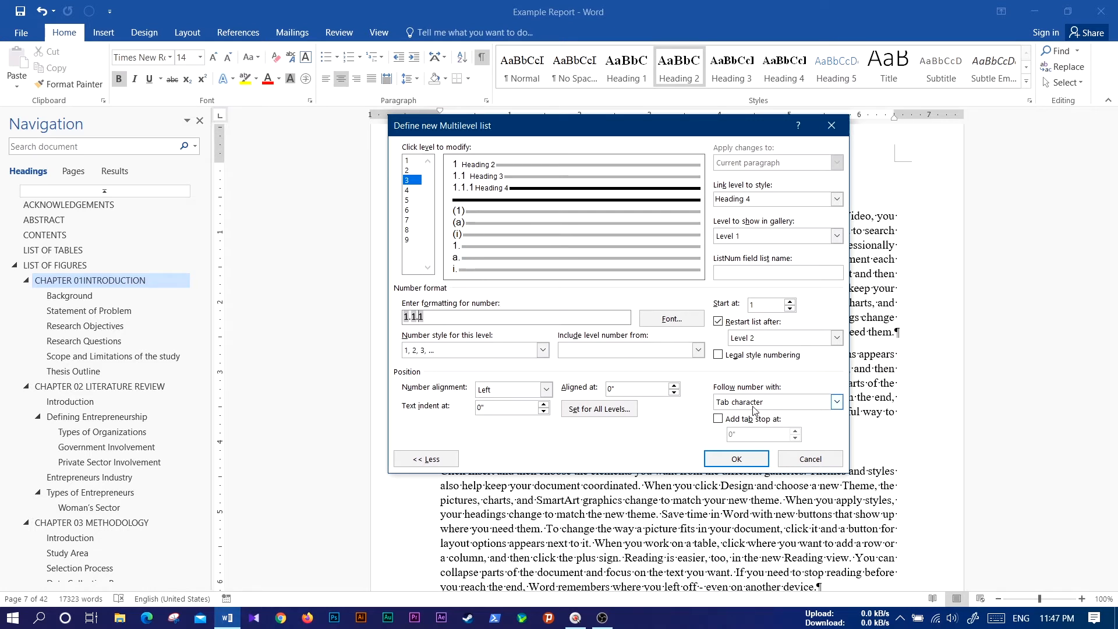
pyautogui.click(836, 402)
pyautogui.click(797, 427)
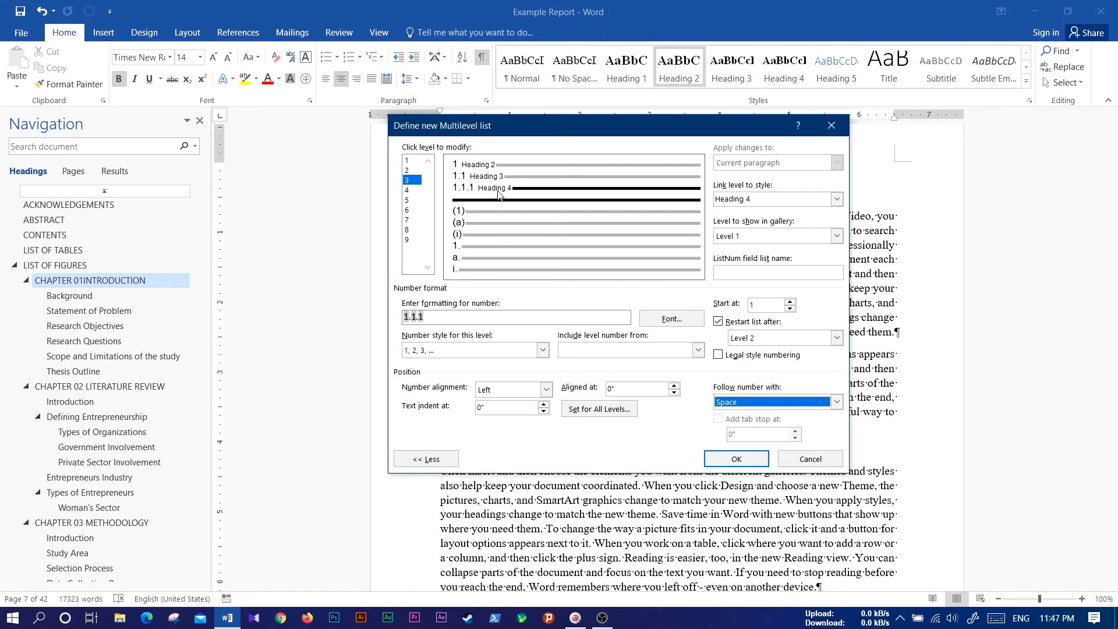
pyautogui.click(734, 460)
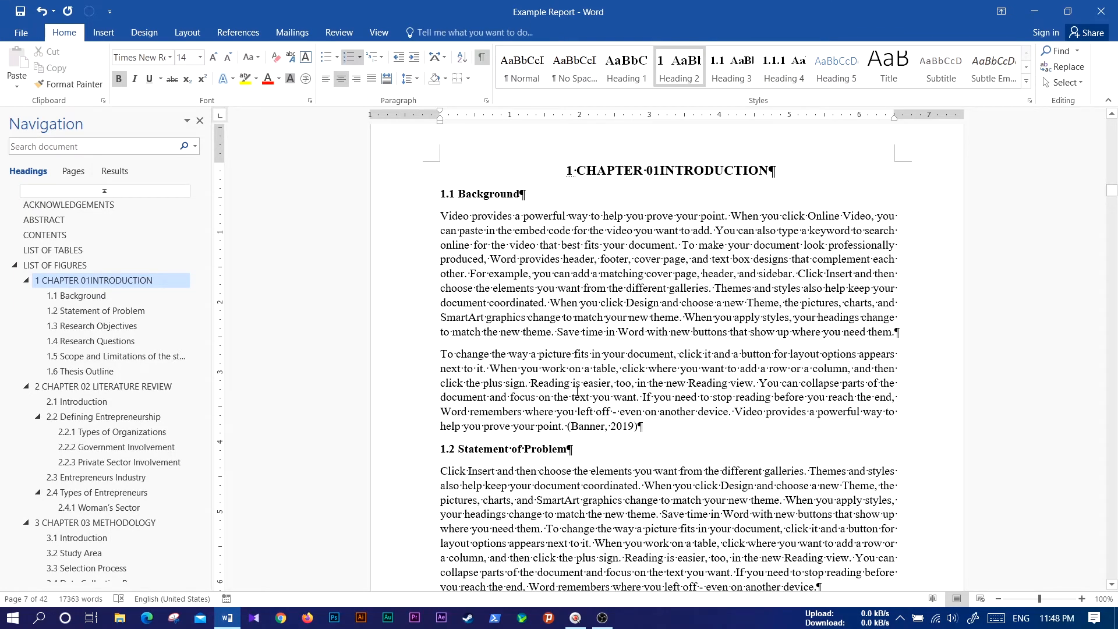
# Examine the automatic heading numbers through the Chapter 01 pages and the heading outline, ending back at the Chapter 01 title
pyautogui.scroll(-15, 578, 388)
pyautogui.scroll(-3, 578, 388)
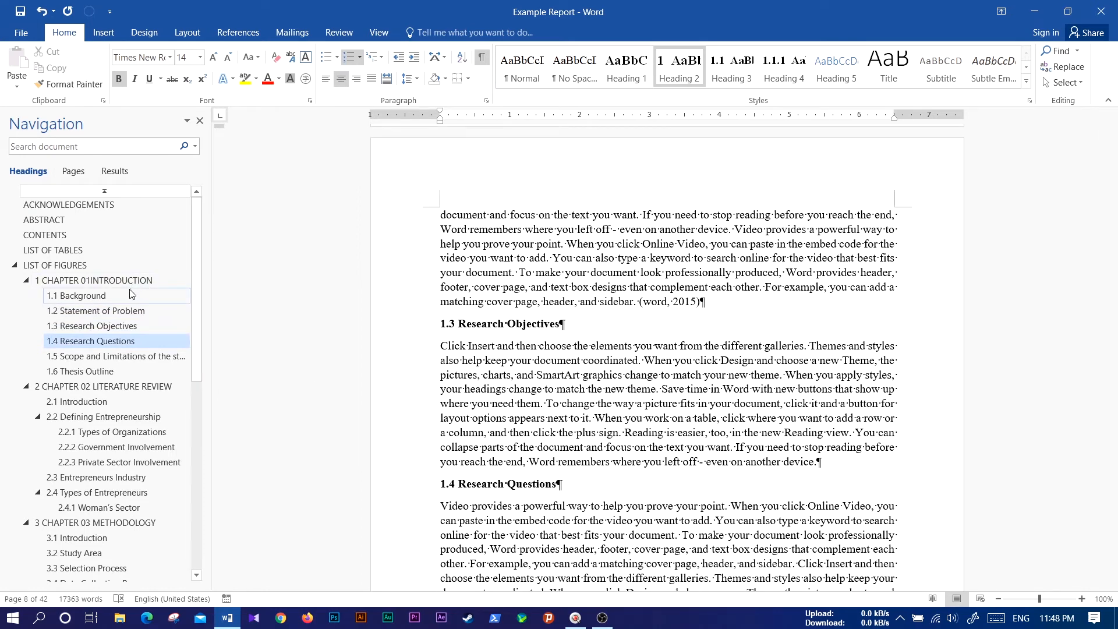
pyautogui.scroll(-6, 108, 460)
pyautogui.scroll(-3, 106, 470)
pyautogui.scroll(9, 96, 513)
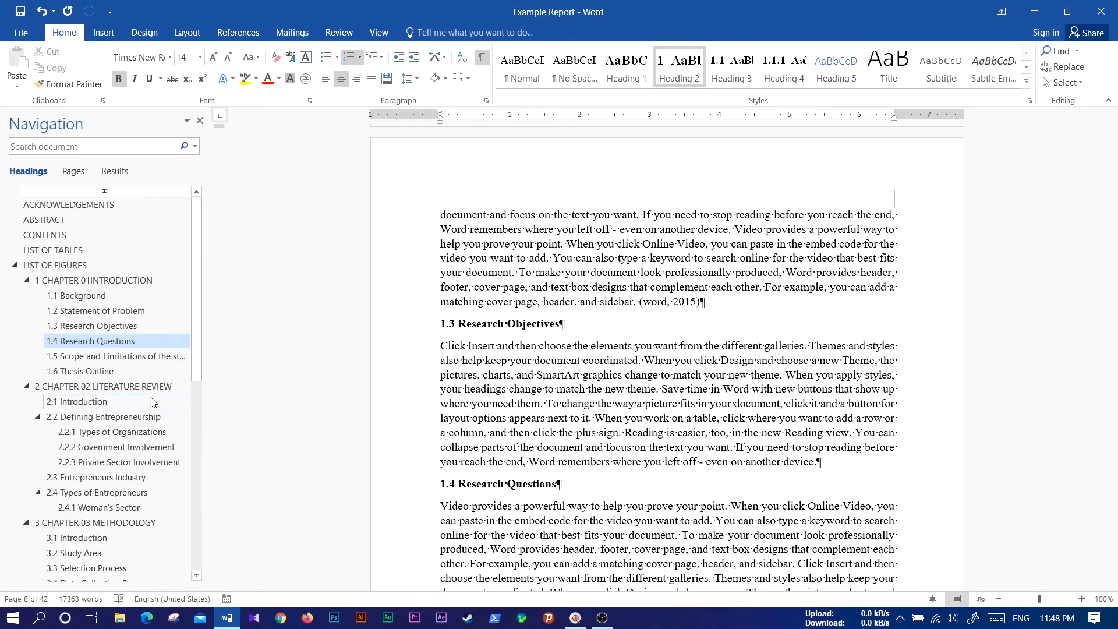
pyautogui.scroll(6, 435, 398)
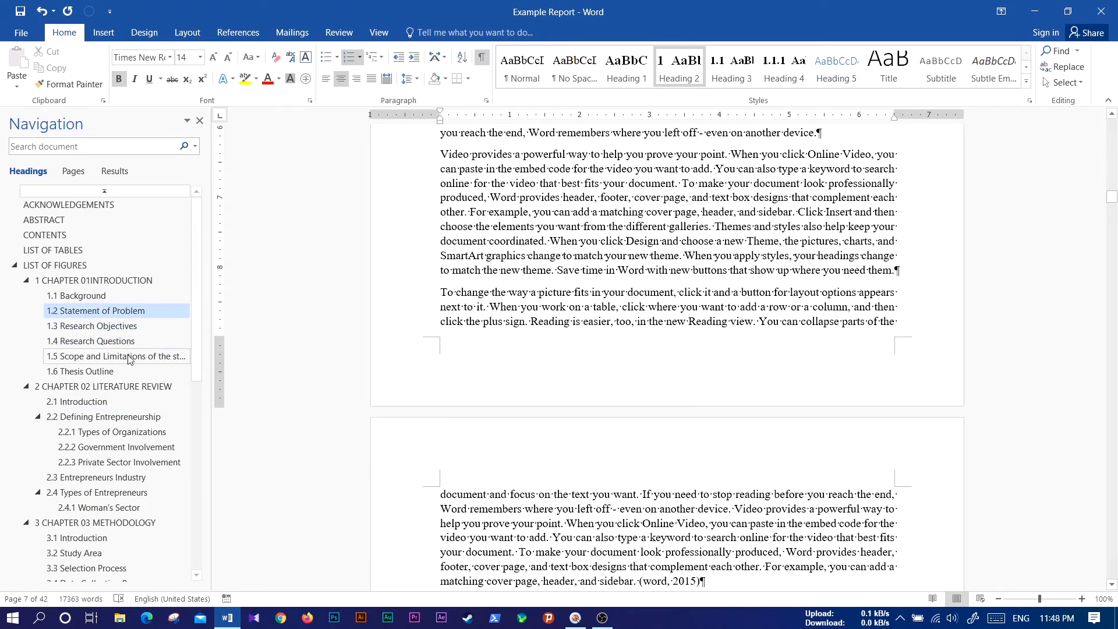
pyautogui.click(54, 265)
pyautogui.click(93, 280)
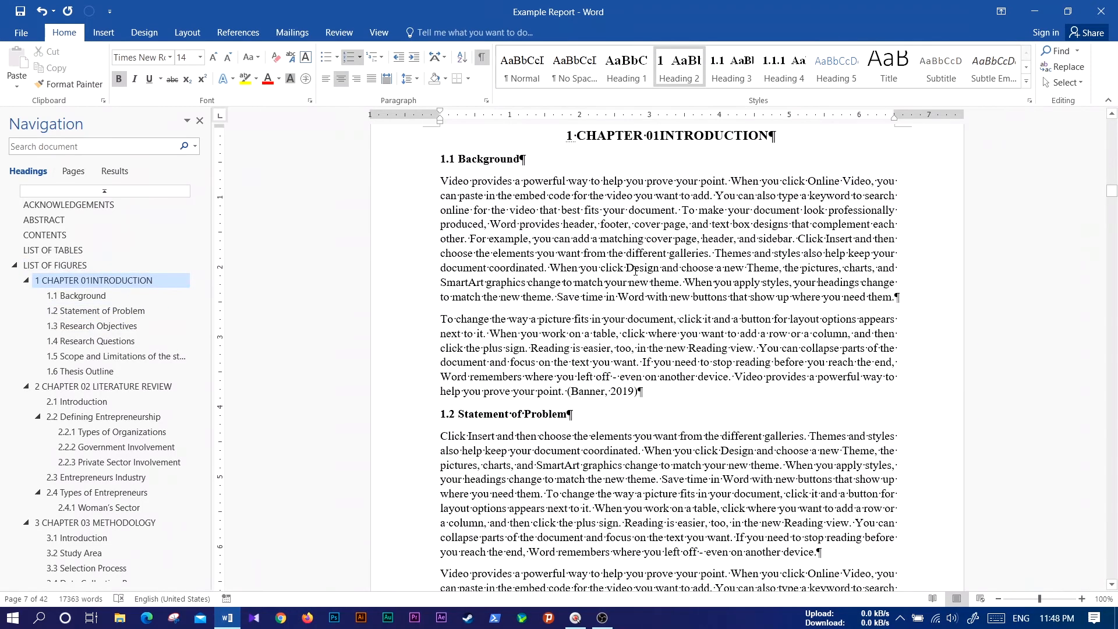
# Hide the paragraph marks and hidden formatting symbols, and check the chapter title and subheading numbering
pyautogui.scroll(2, 636, 270)
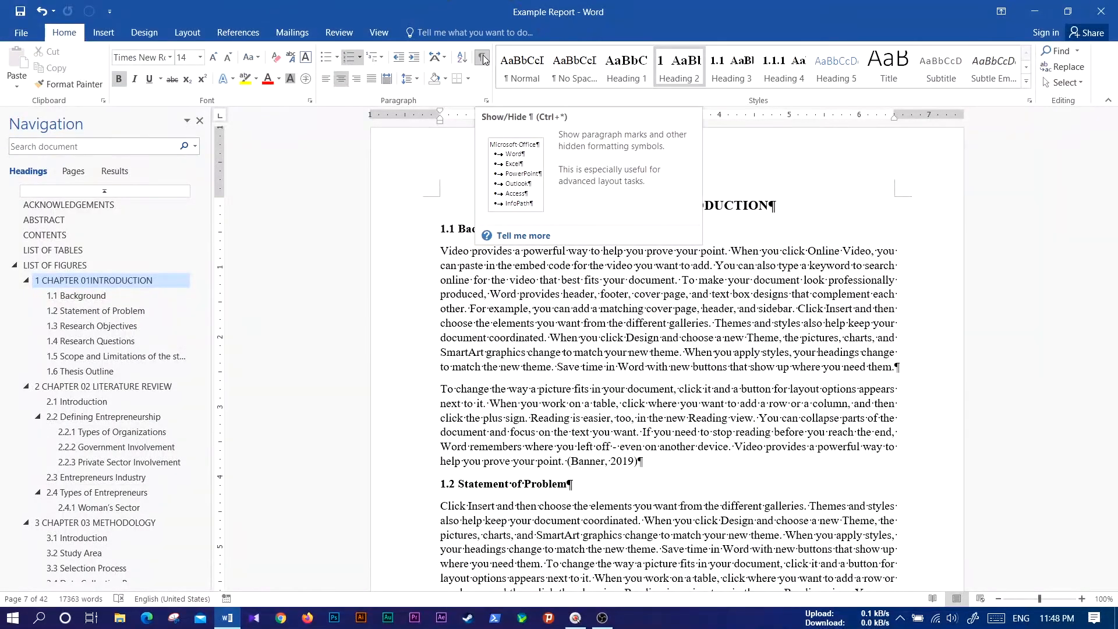
pyautogui.click(481, 59)
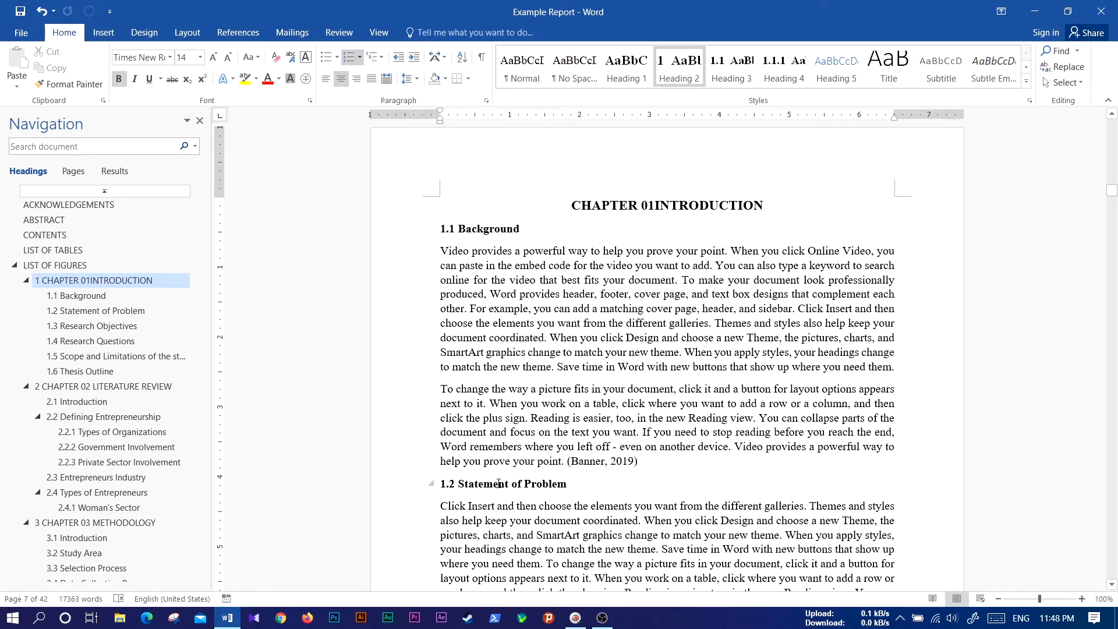
pyautogui.scroll(-5, 498, 433)
pyautogui.scroll(-10, 462, 436)
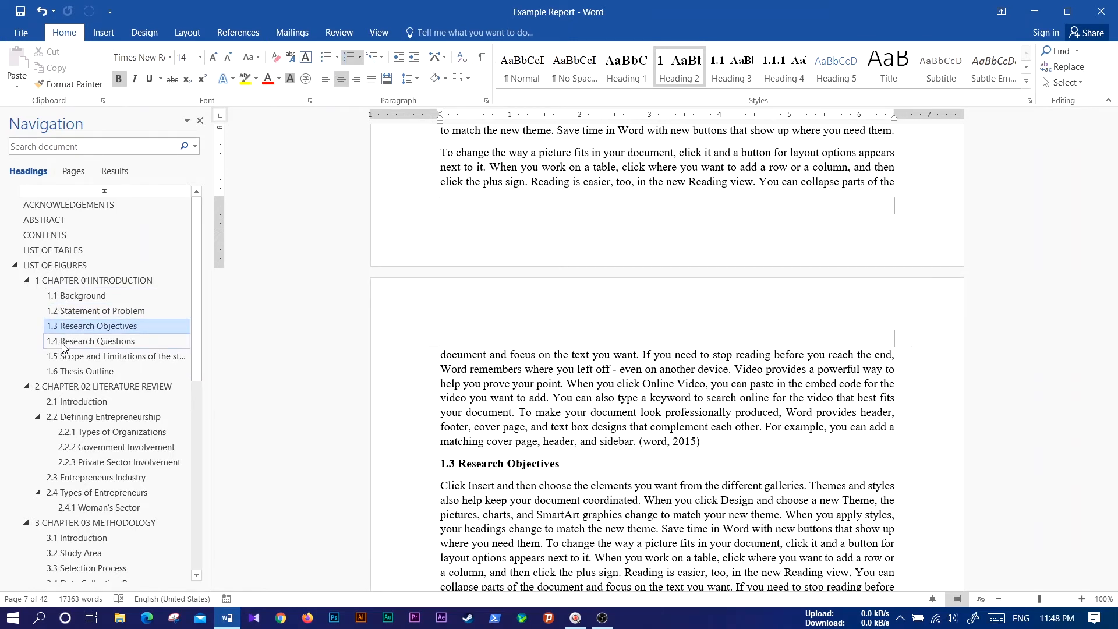
pyautogui.scroll(1, 701, 335)
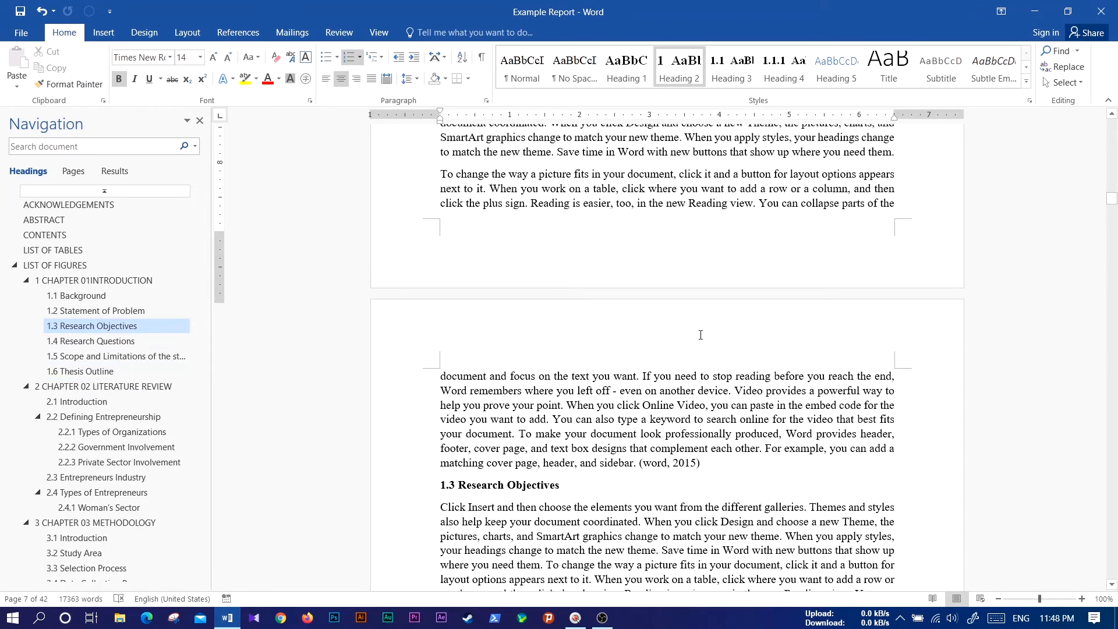
pyautogui.scroll(10, 701, 334)
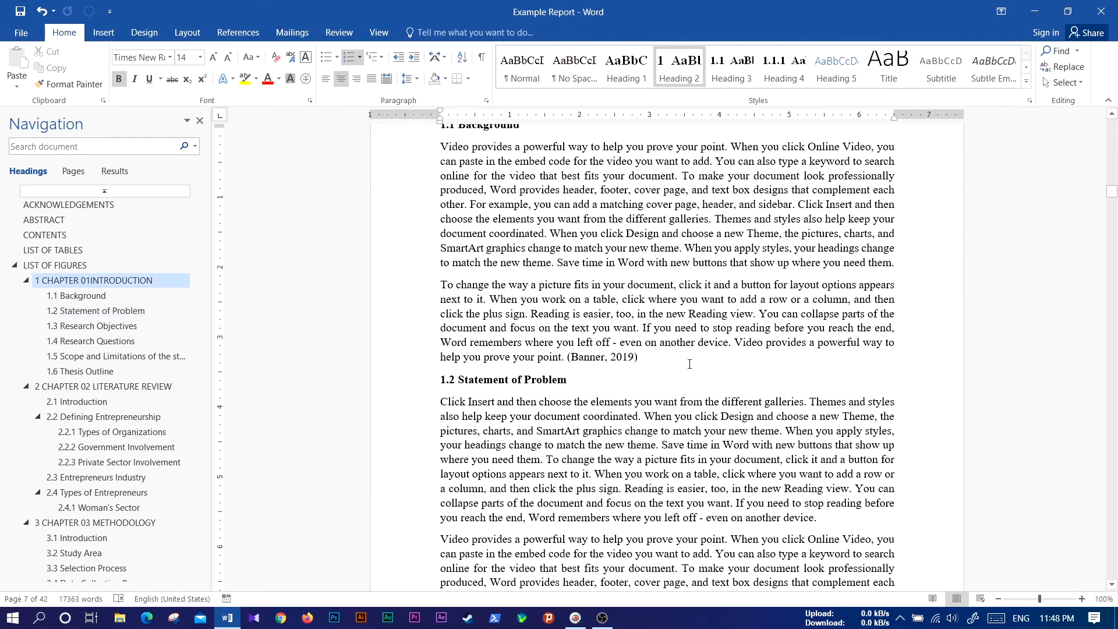
# Insert a new line reading "New Topic" after the first paragraph of section 1.1 Background
pyautogui.scroll(4, 689, 364)
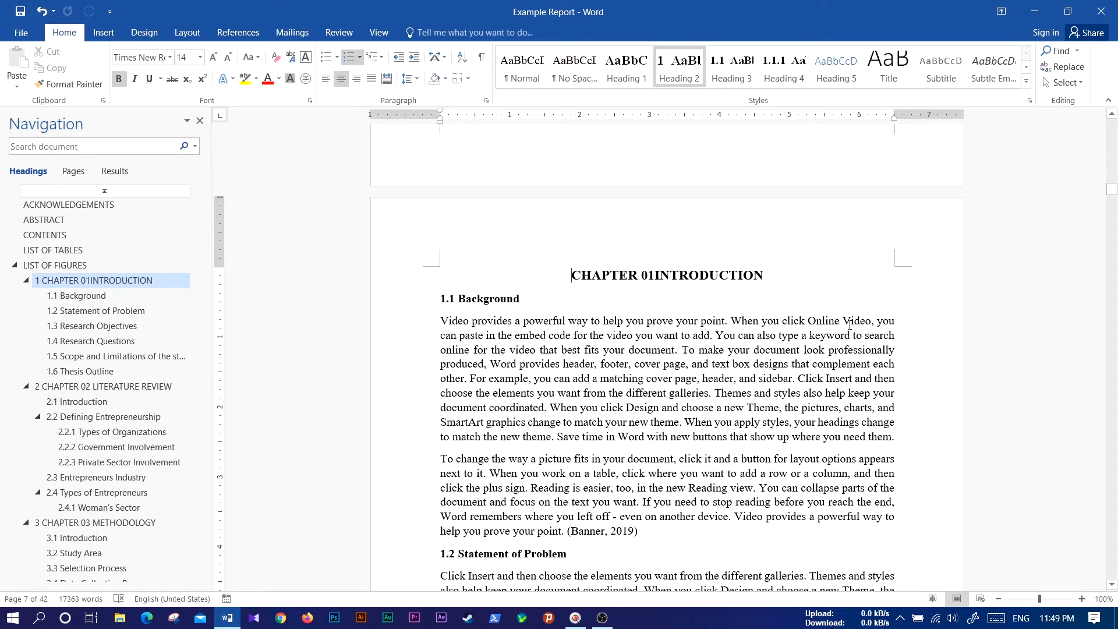
pyautogui.scroll(-2, 562, 322)
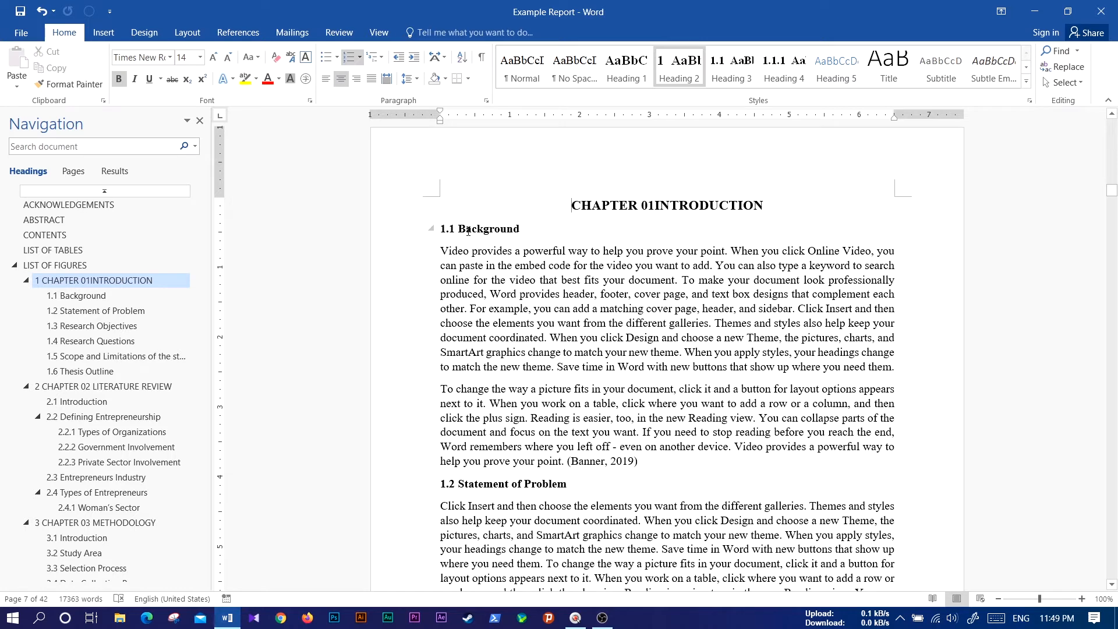
pyautogui.scroll(-1, 469, 230)
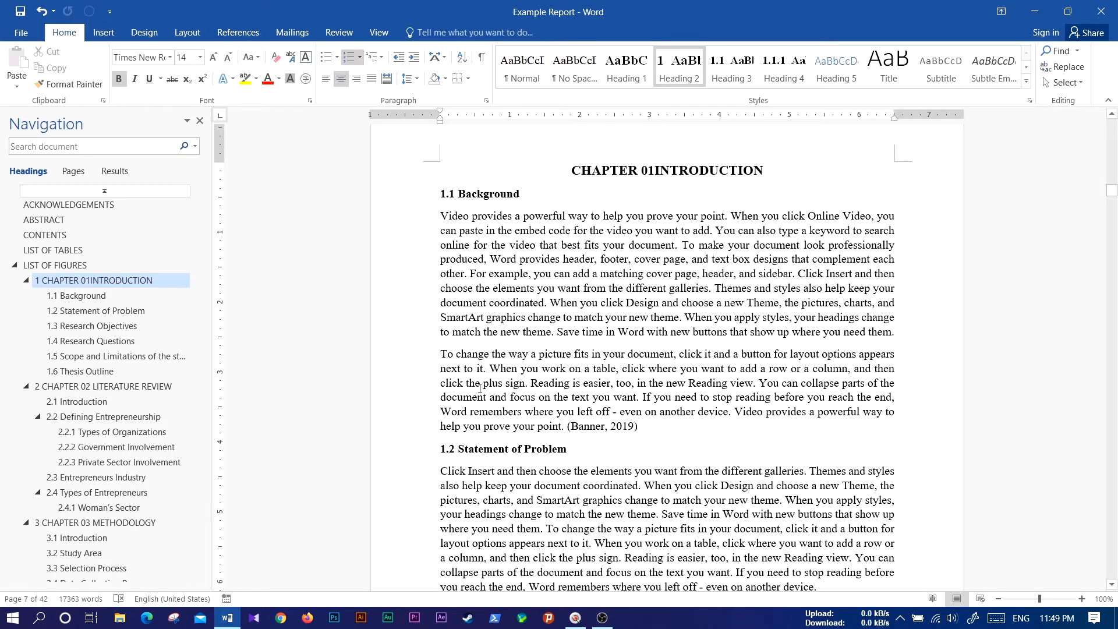
pyautogui.click(890, 336)
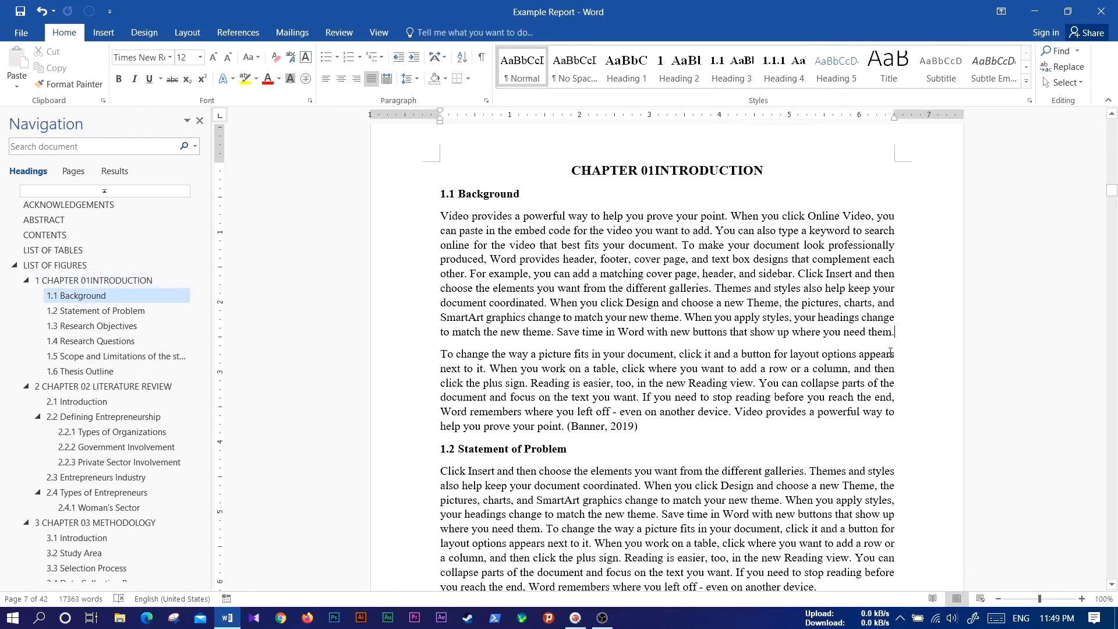
pyautogui.press('Return')
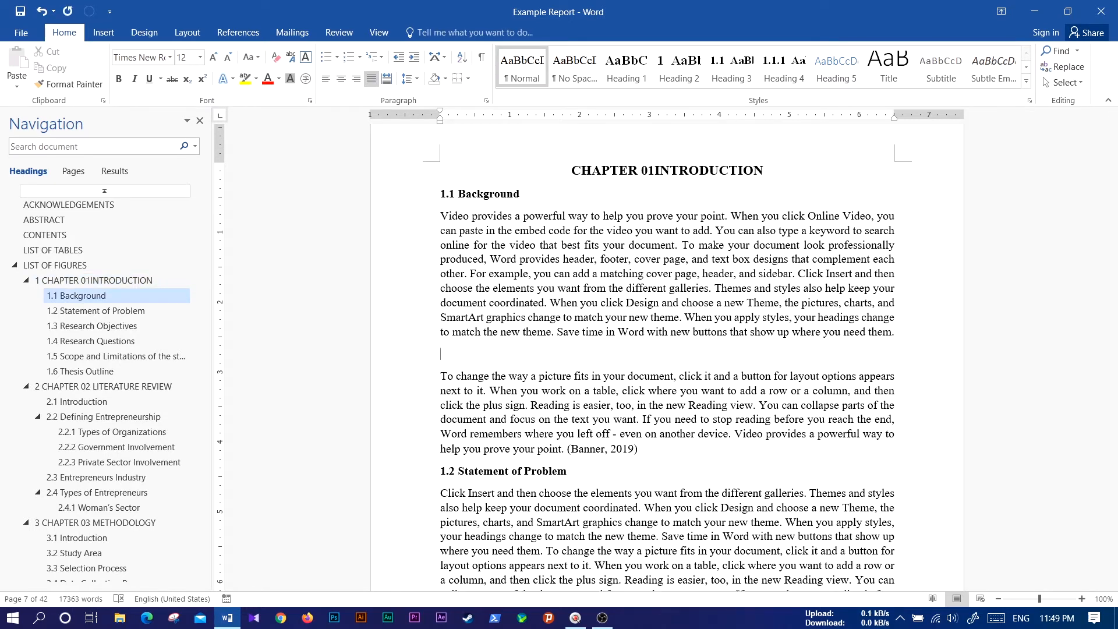
pyautogui.write('New Topic')
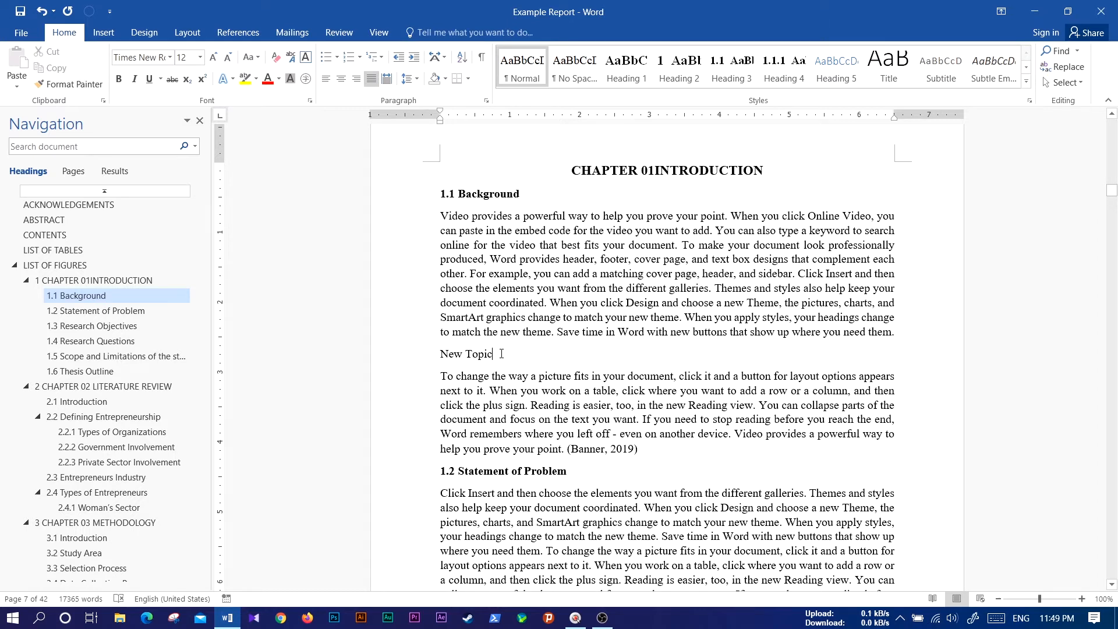
# Apply the Heading 3 style used by Background to the "New Topic" line, and check the numbering of the following Chapter 01 subheadings
pyautogui.click(491, 194)
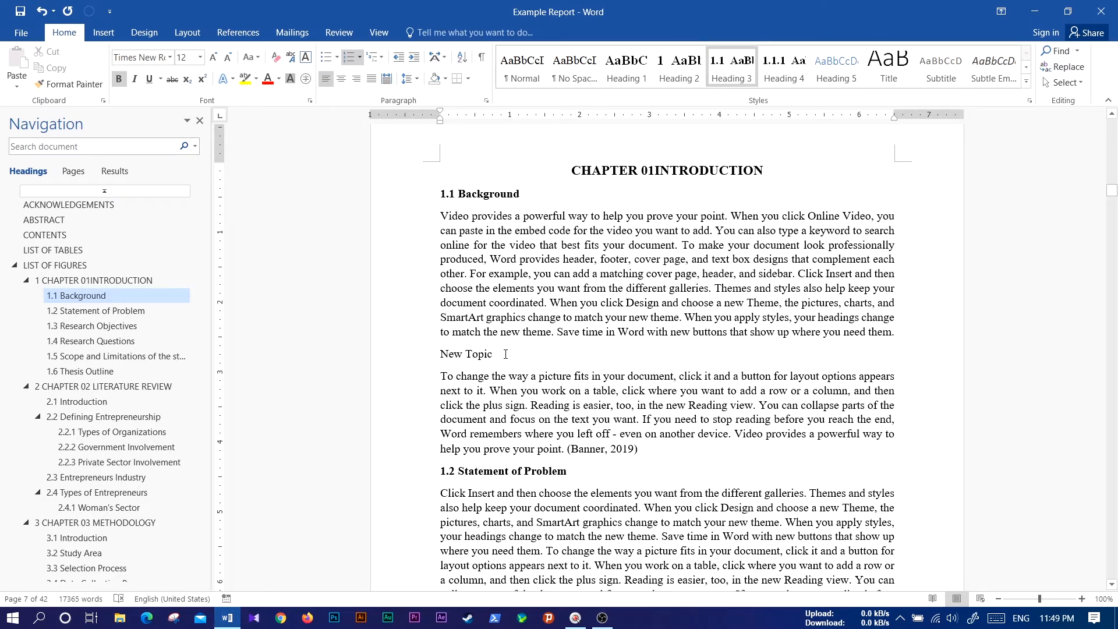
pyautogui.moveTo(496, 354); pyautogui.dragTo(450, 354)
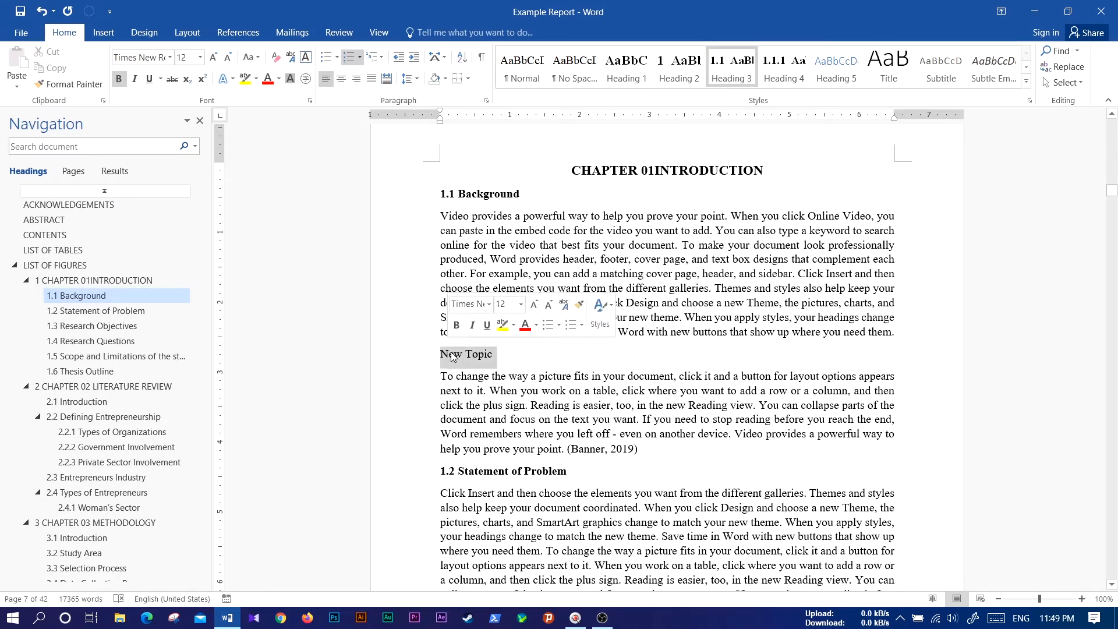
pyautogui.click(728, 80)
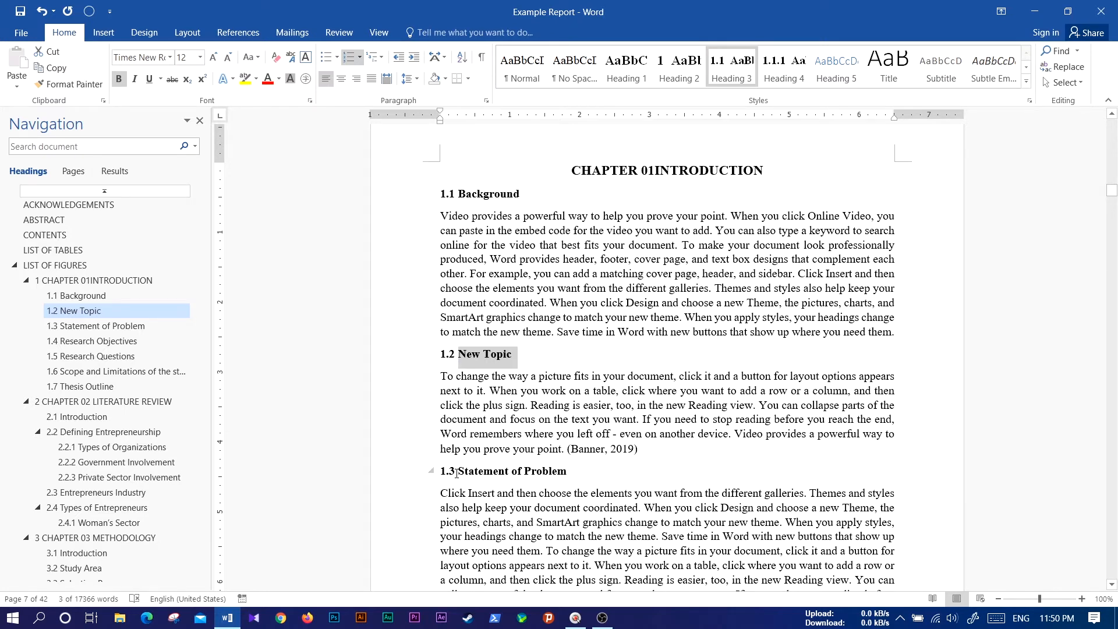
pyautogui.scroll(-4, 457, 472)
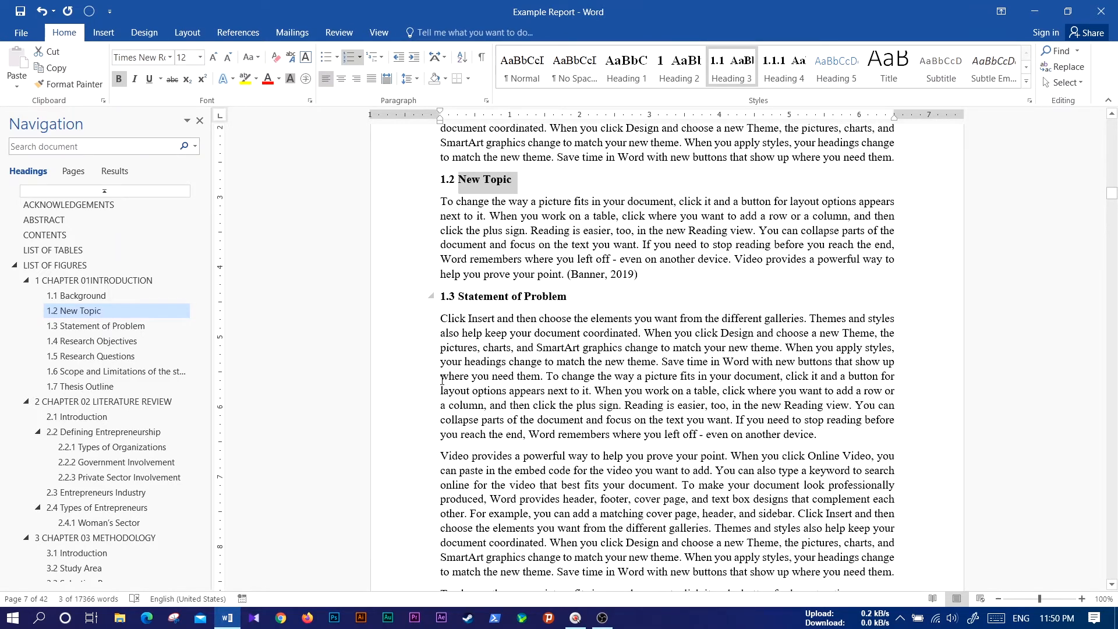
pyautogui.scroll(-10, 442, 379)
pyautogui.scroll(-1, 542, 380)
pyautogui.scroll(-1, 119, 443)
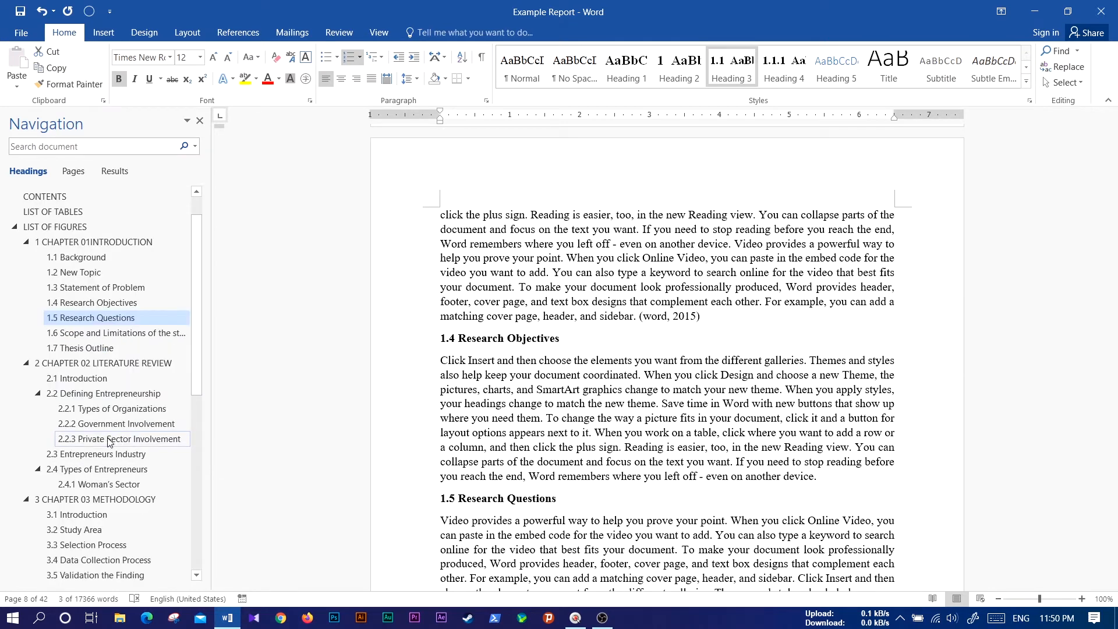
# Go to section 2.2.1 Types of Organizations and insert a new line reading "New Topic" after the paragraph below the picture
pyautogui.click(101, 411)
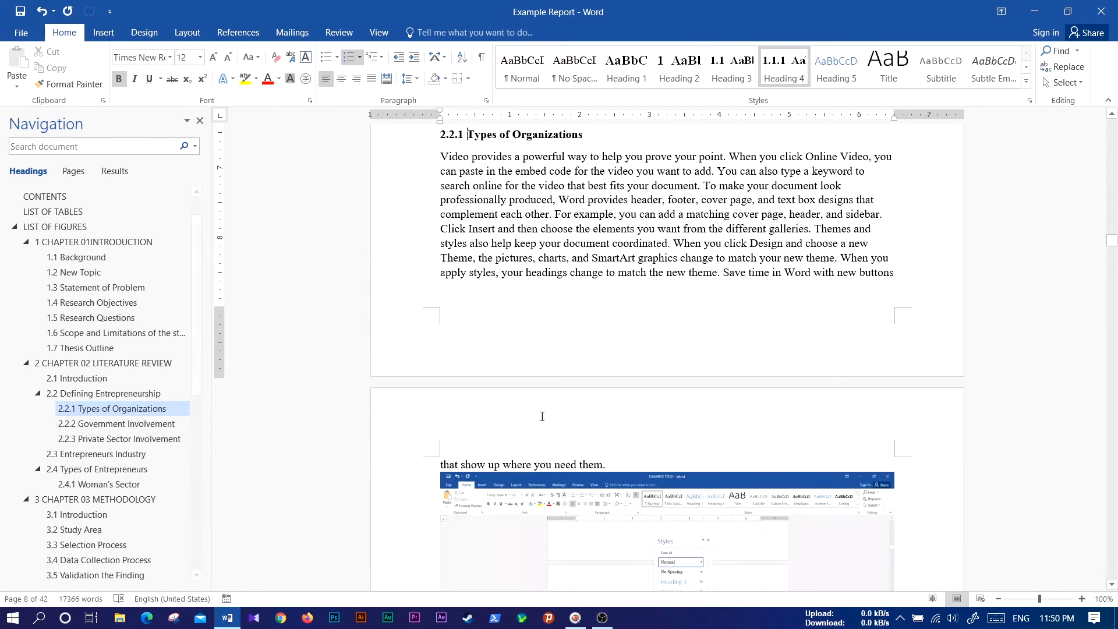
pyautogui.scroll(10, 477, 314)
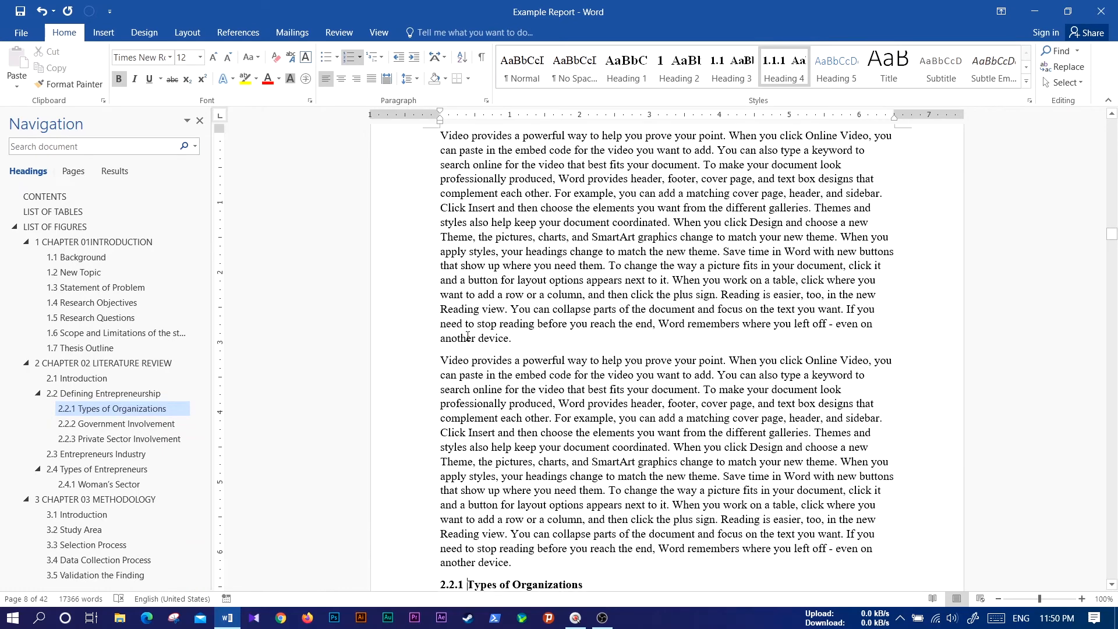
pyautogui.scroll(5, 471, 345)
pyautogui.scroll(-15, 471, 344)
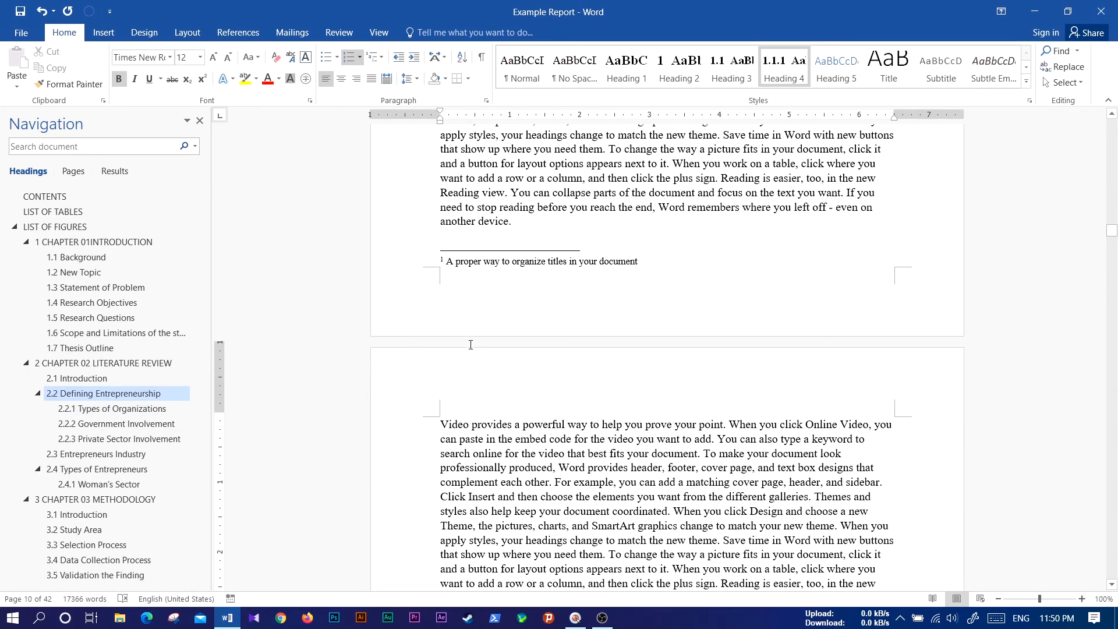
pyautogui.scroll(-4, 469, 349)
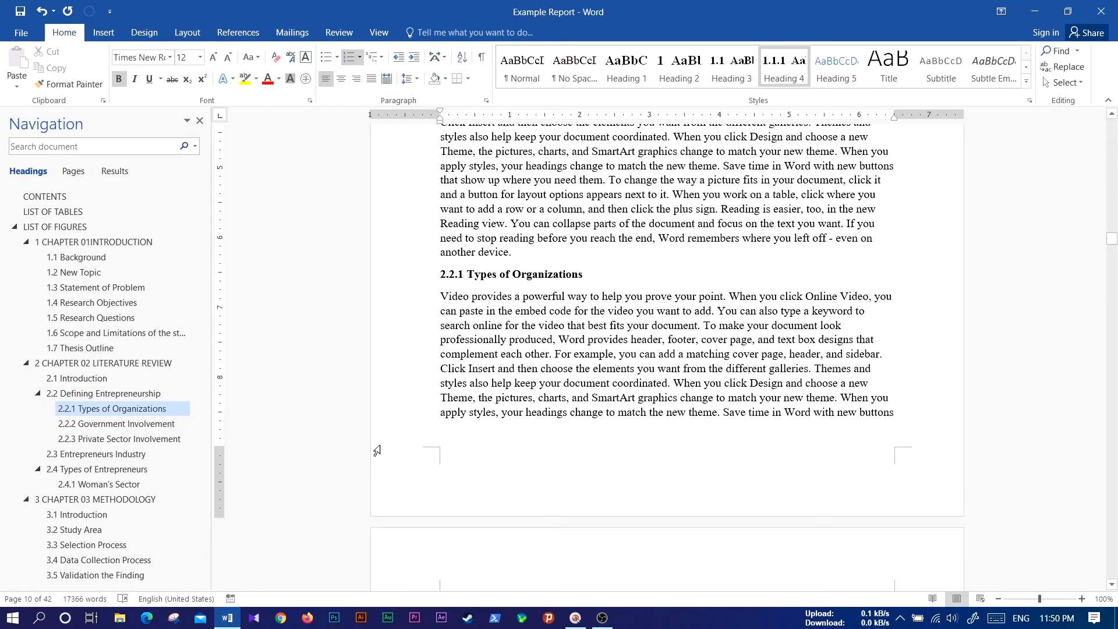
pyautogui.scroll(-15, 543, 396)
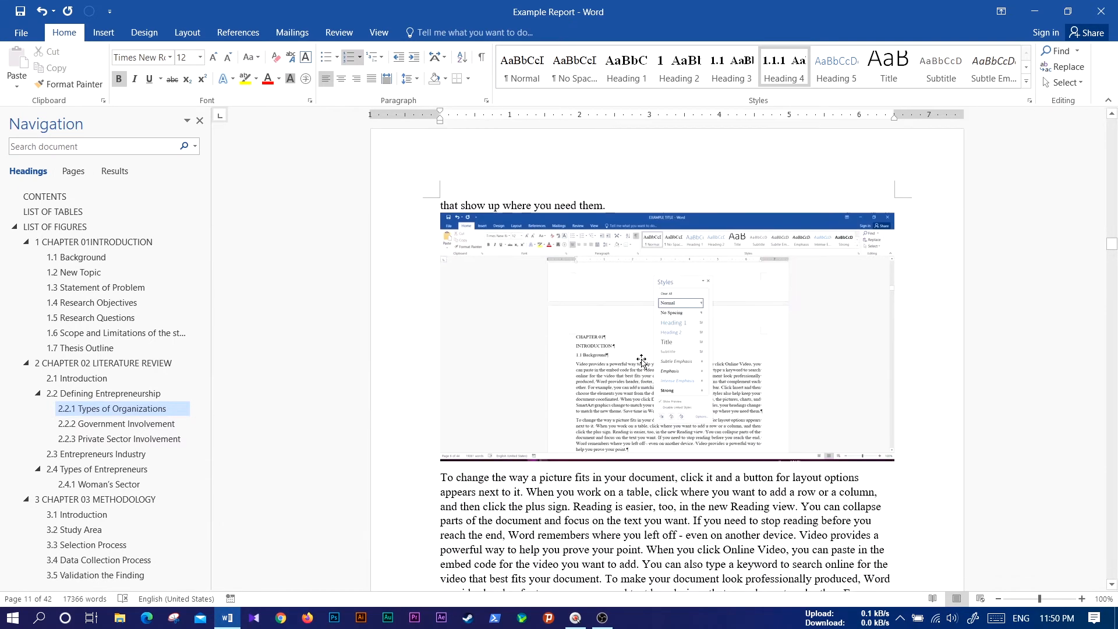
pyautogui.click(763, 347)
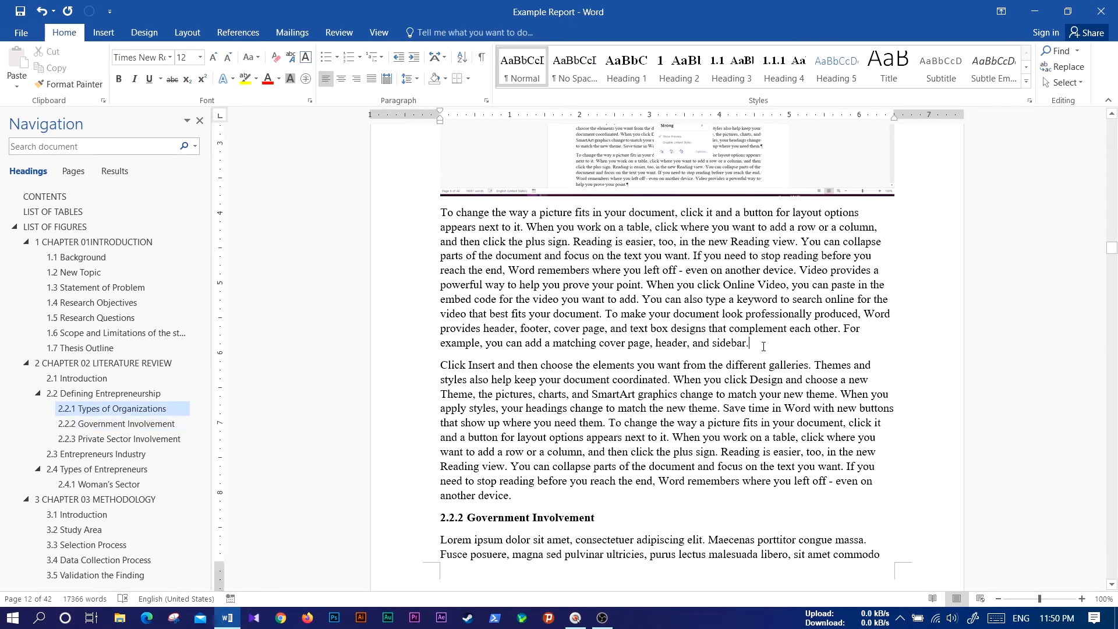
pyautogui.press('Return')
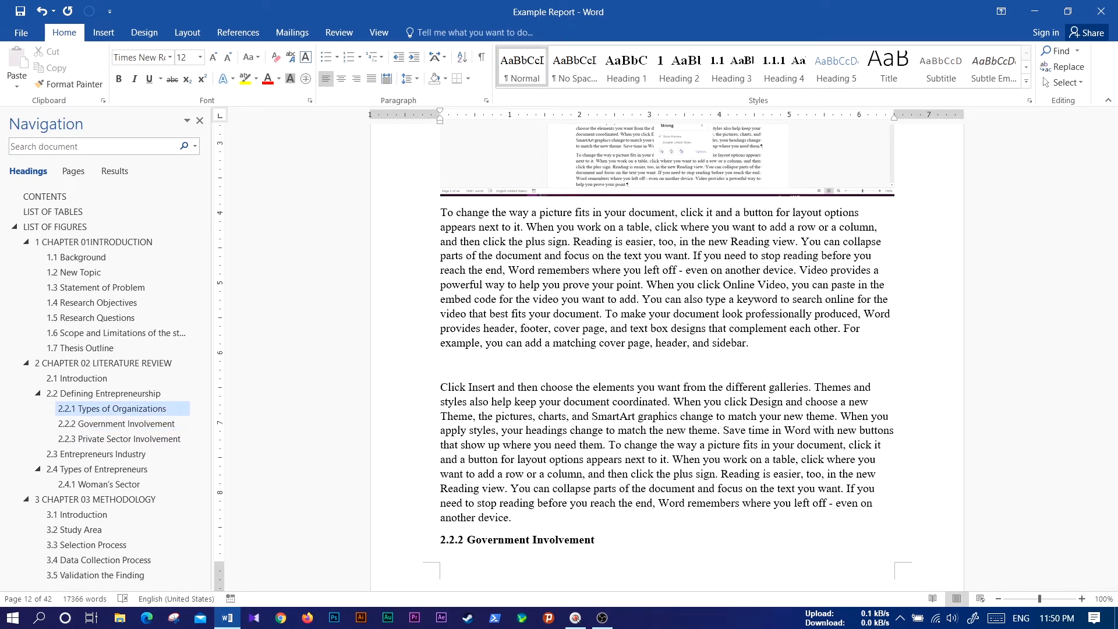
pyautogui.write('New Topi')
# Apply the Heading 4 style used by Government Involvement to the "New Topic" line in the Types of Organizations section
pyautogui.scroll(7, 582, 461)
pyautogui.scroll(6, 582, 461)
pyautogui.scroll(-5, 465, 441)
pyautogui.scroll(-7, 466, 441)
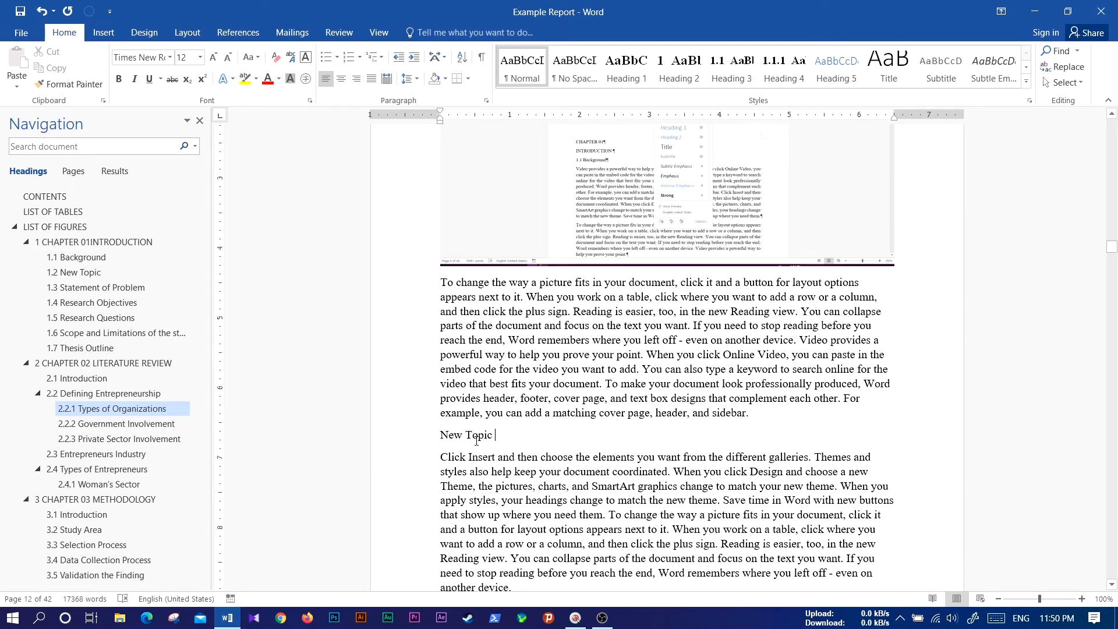
pyautogui.scroll(-3, 476, 441)
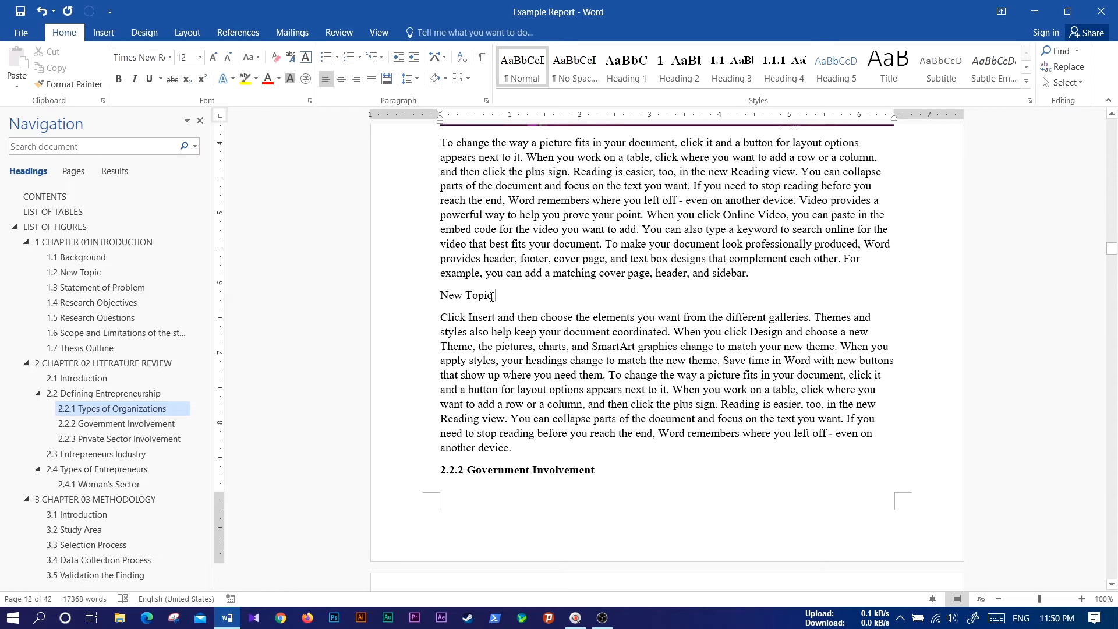
pyautogui.moveTo(494, 295); pyautogui.dragTo(439, 298)
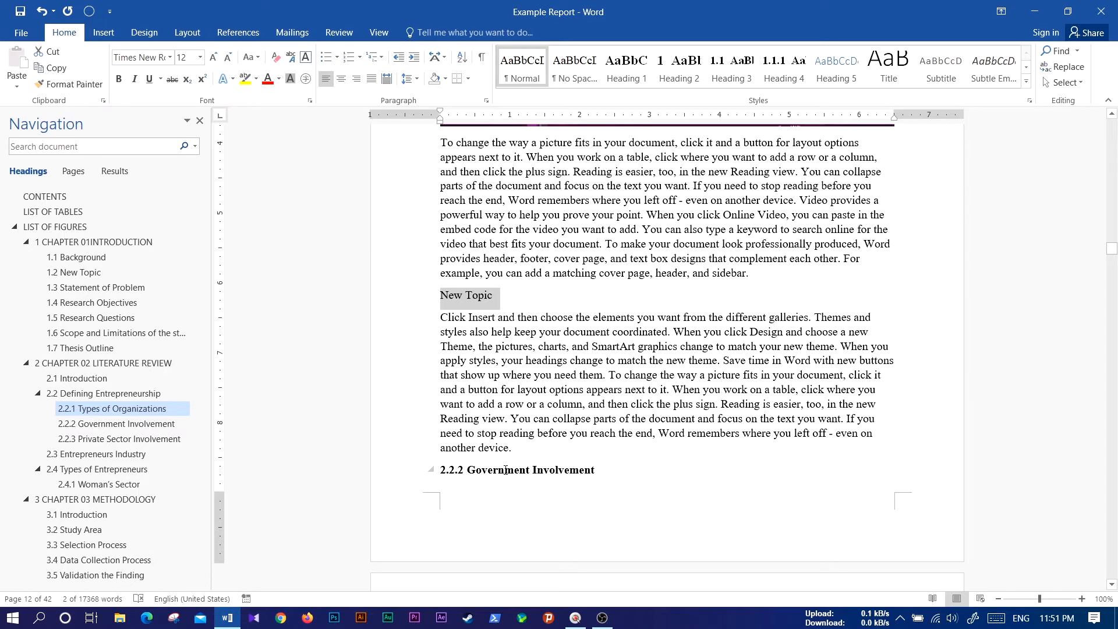
pyautogui.click(510, 470)
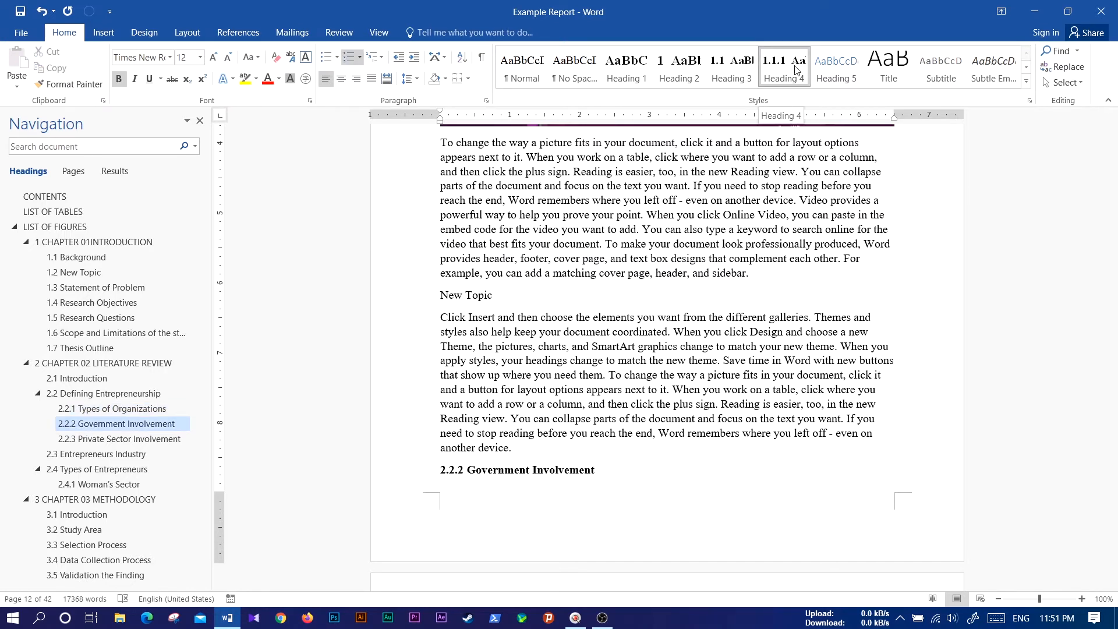
pyautogui.moveTo(500, 297); pyautogui.dragTo(442, 294)
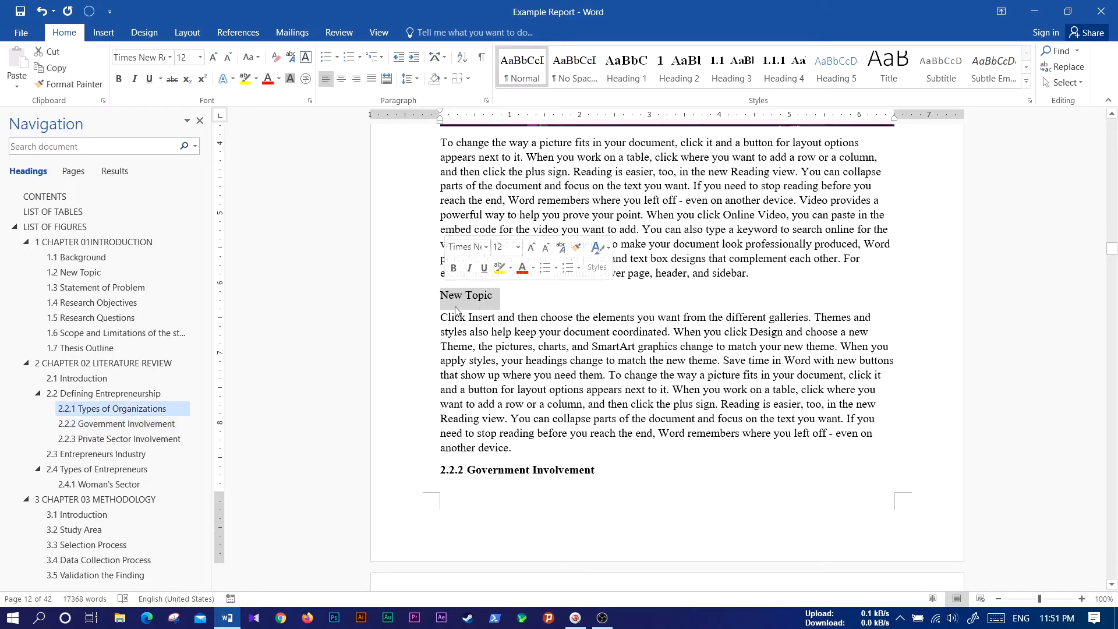
pyautogui.click(784, 67)
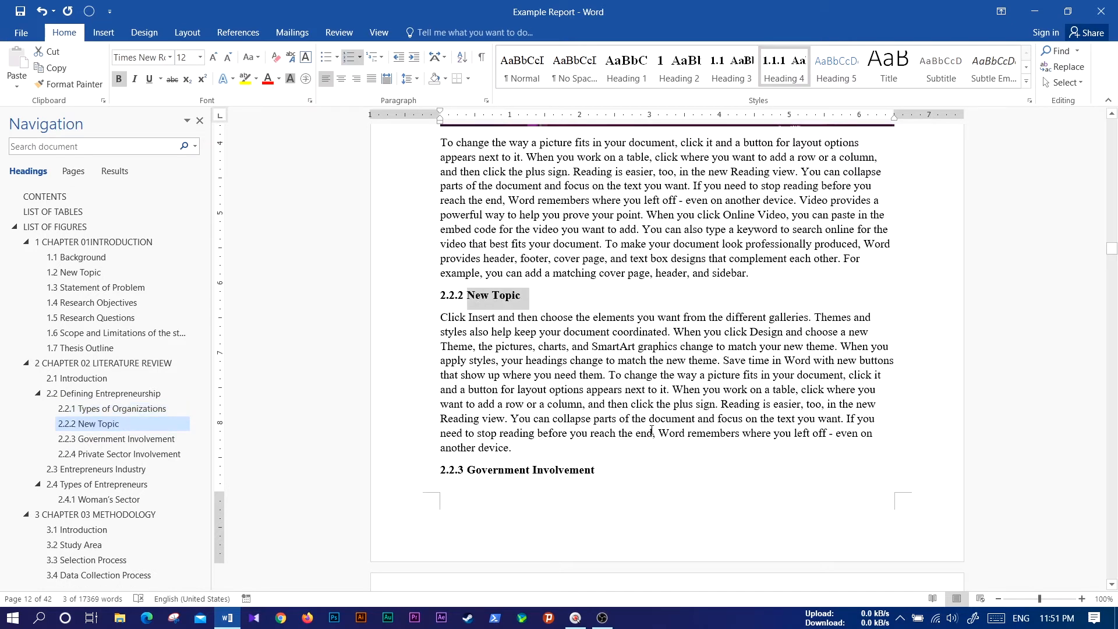
# Examine the automatic numbering of the Chapter 02 subheadings around the added topic, from Types of Organizations to Entrepreneurs Industry and back to Defining Entrepreneurship
pyautogui.scroll(15, 578, 319)
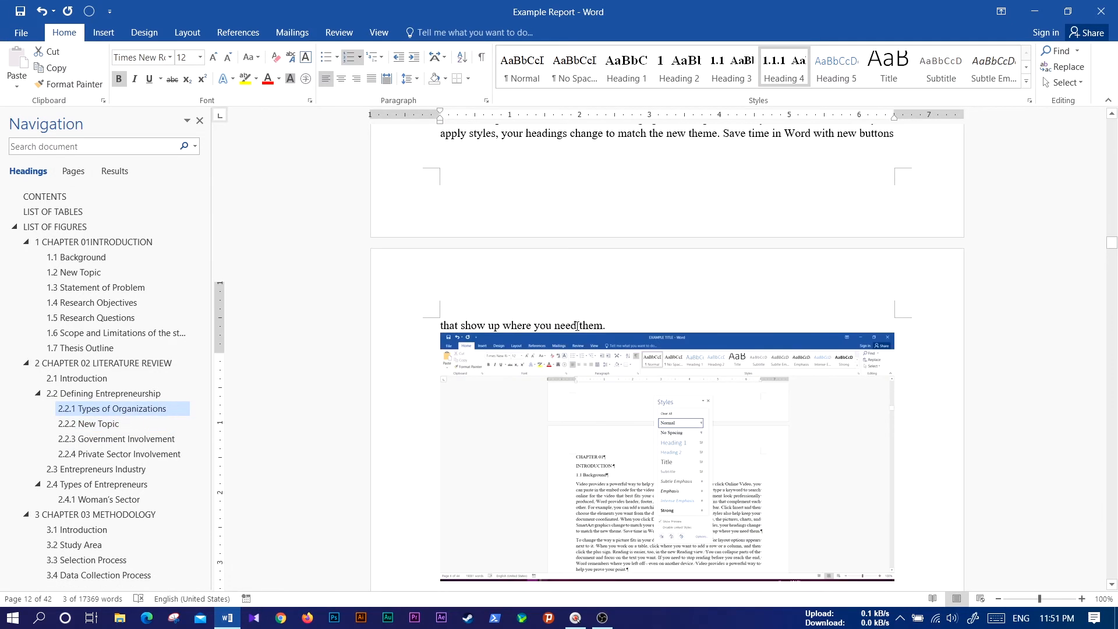
pyautogui.scroll(-8, 550, 335)
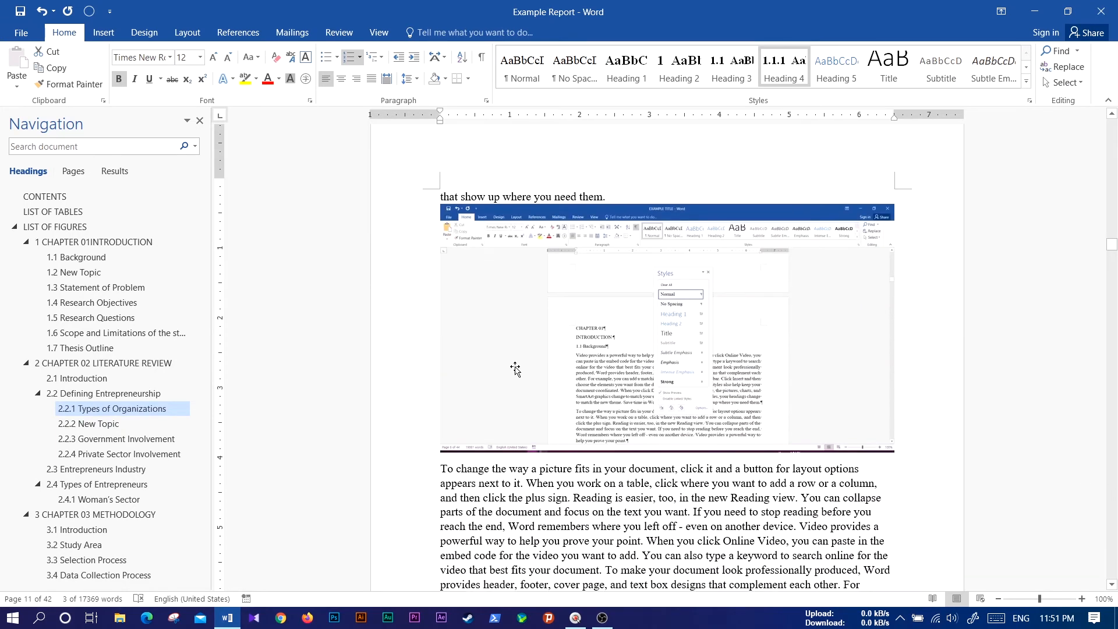
pyautogui.scroll(-3, 513, 388)
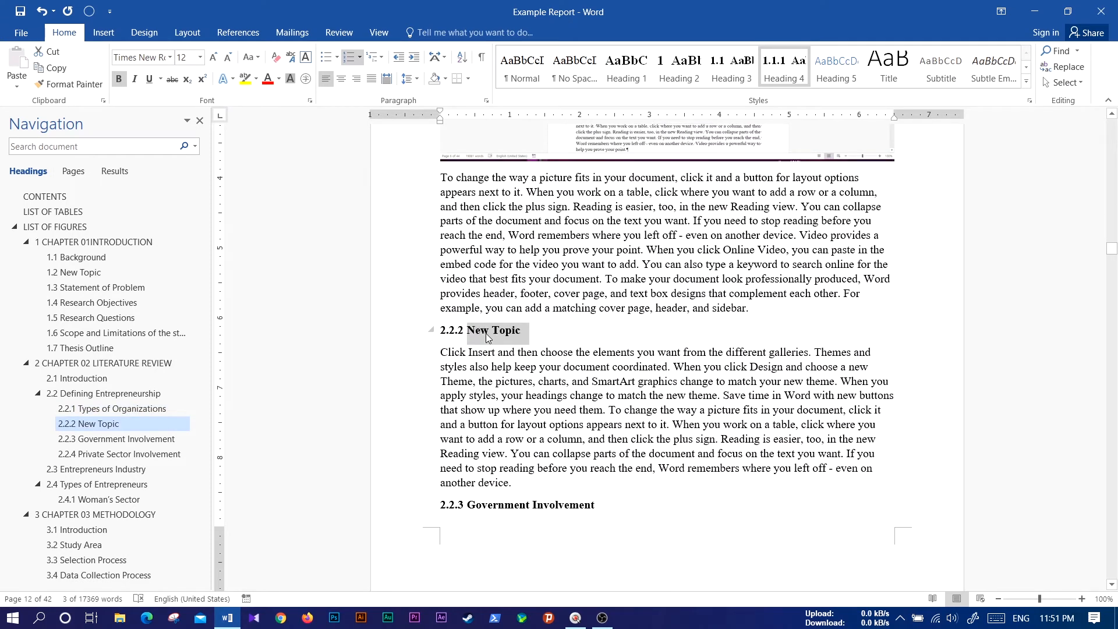
pyautogui.click(488, 331)
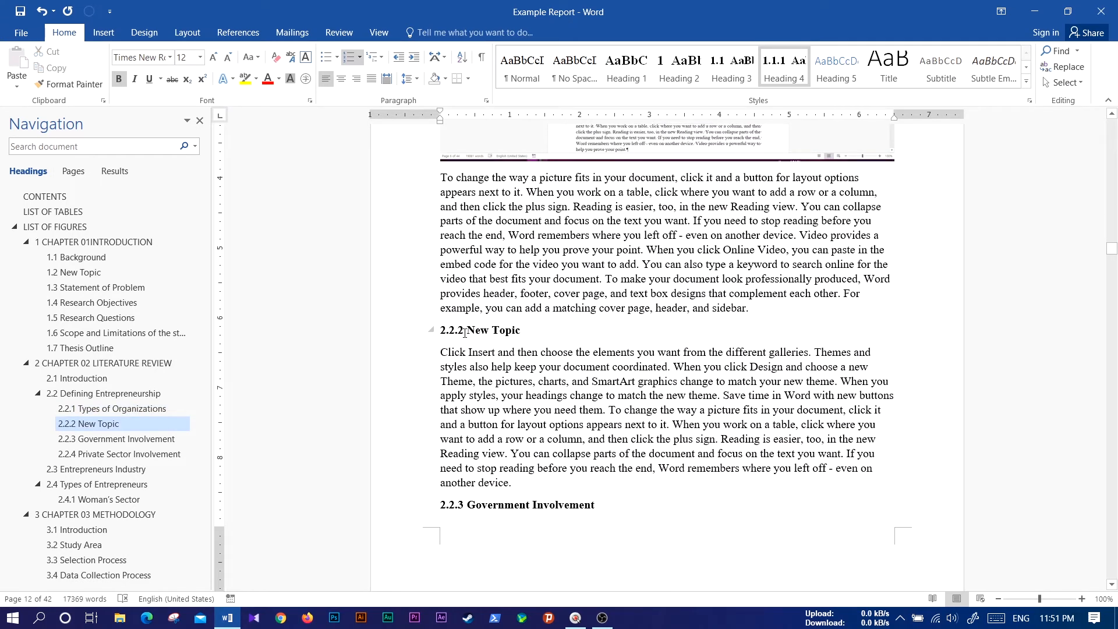
pyautogui.scroll(-4, 494, 339)
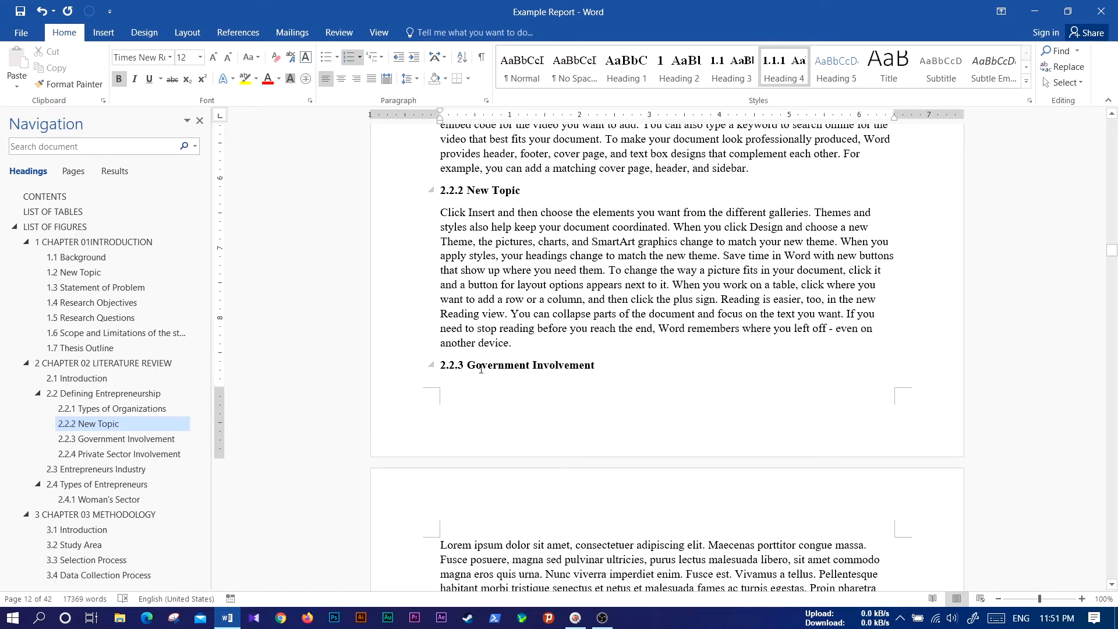
pyautogui.scroll(-6, 481, 370)
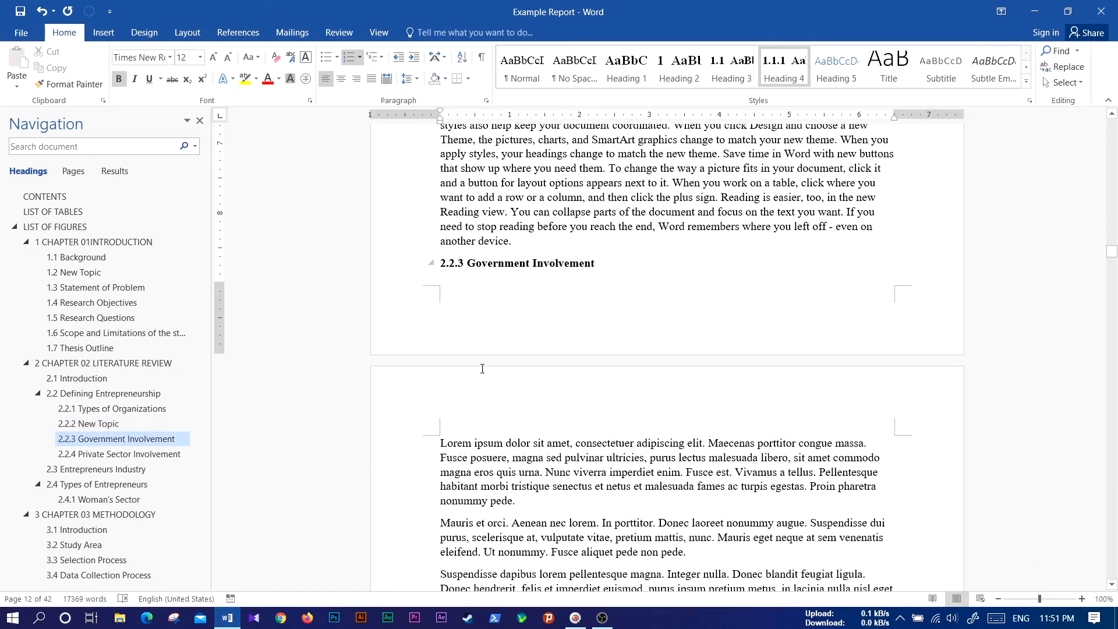
pyautogui.scroll(-3, 481, 368)
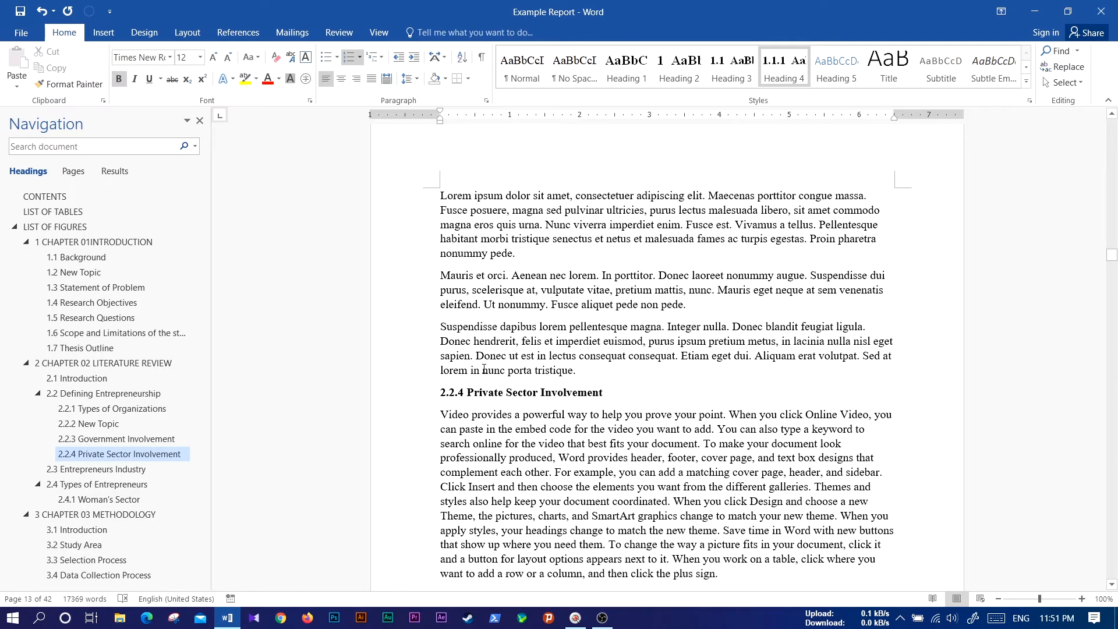
pyautogui.scroll(-10, 484, 368)
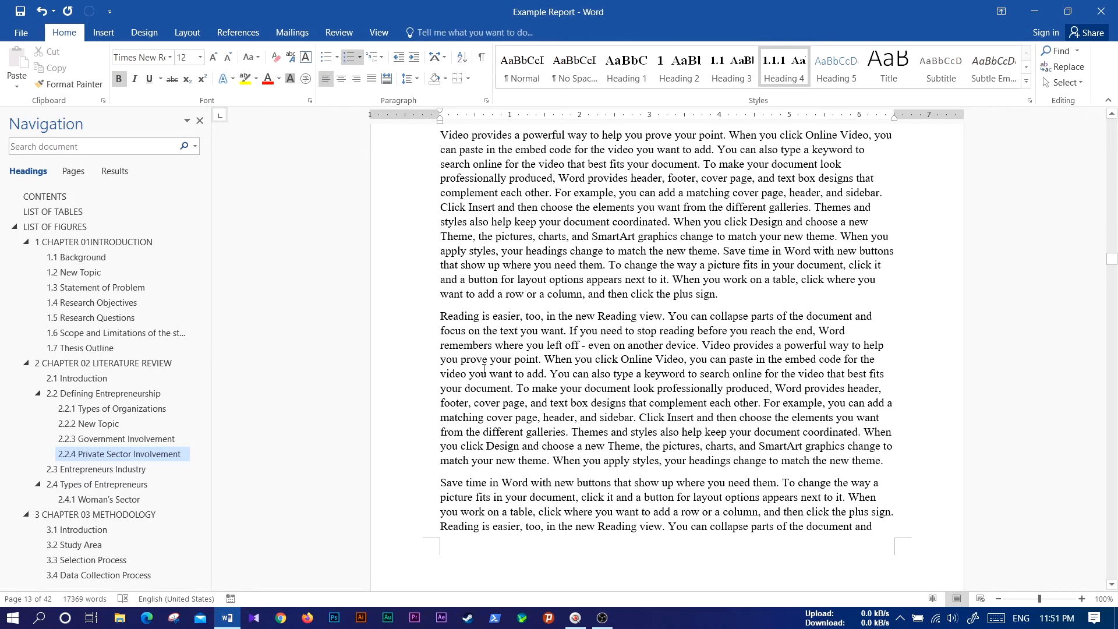
pyautogui.scroll(-11, 484, 369)
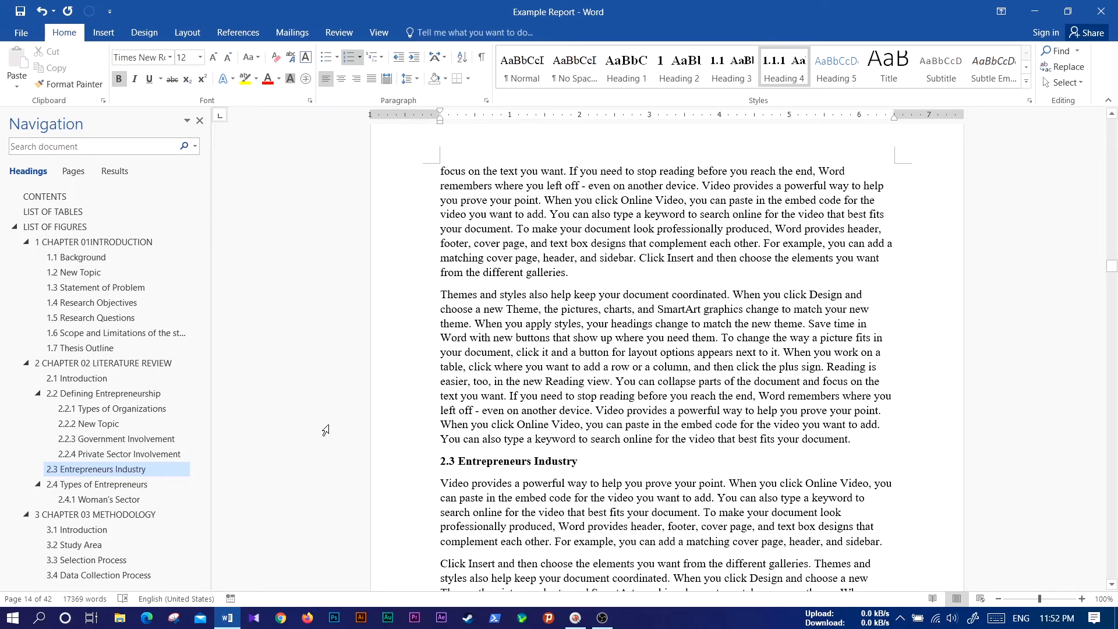
pyautogui.scroll(1, 147, 410)
pyautogui.scroll(3, 588, 359)
pyautogui.scroll(8, 588, 360)
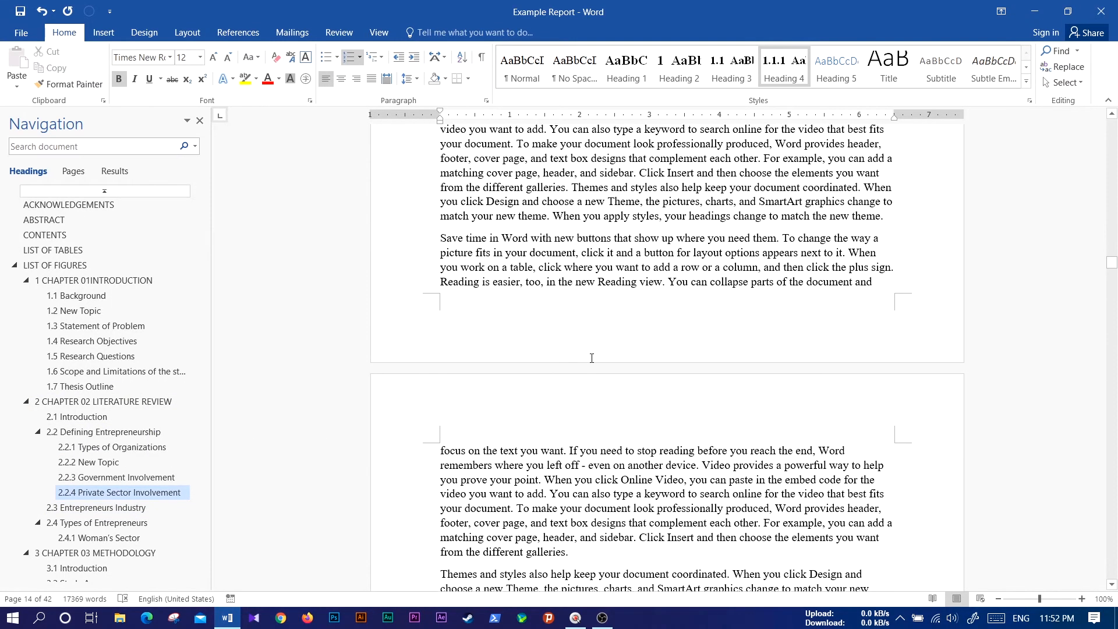
pyautogui.scroll(10, 592, 358)
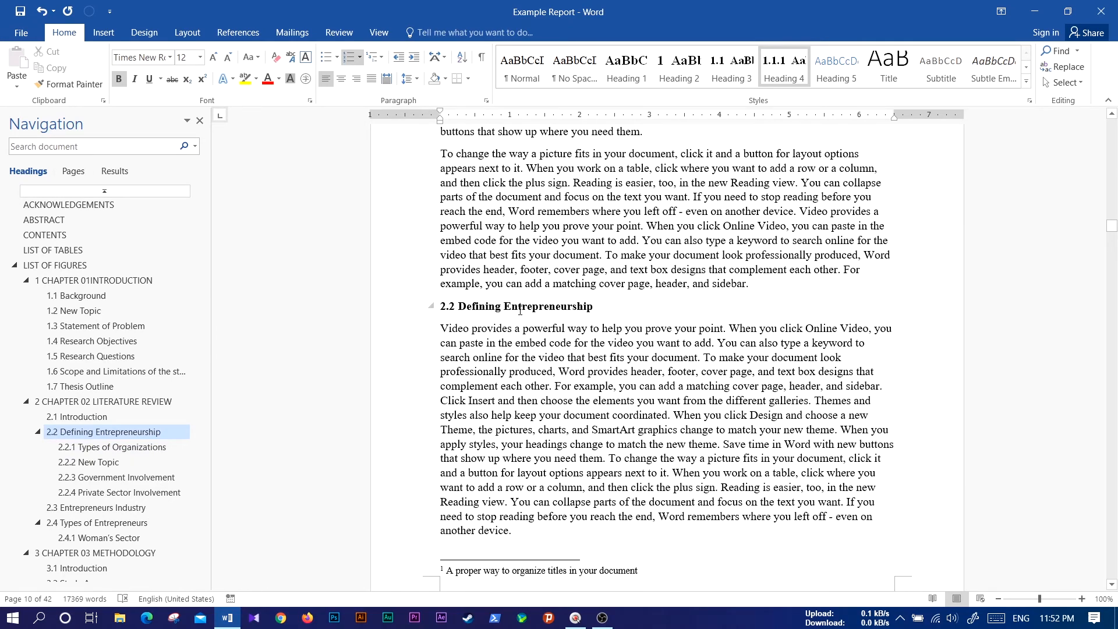
# Show formatting marks, insert a line break before INTRODUCTION in the Chapter 01 heading without starting a new paragraph, and hide the marks
pyautogui.scroll(5, 523, 312)
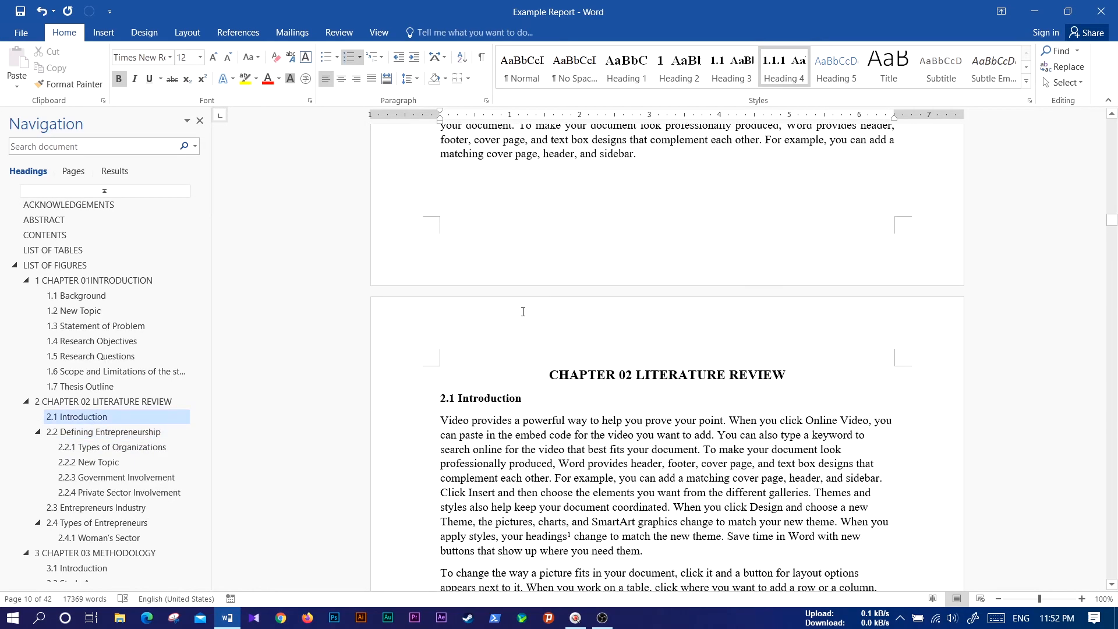
pyautogui.scroll(2, 523, 312)
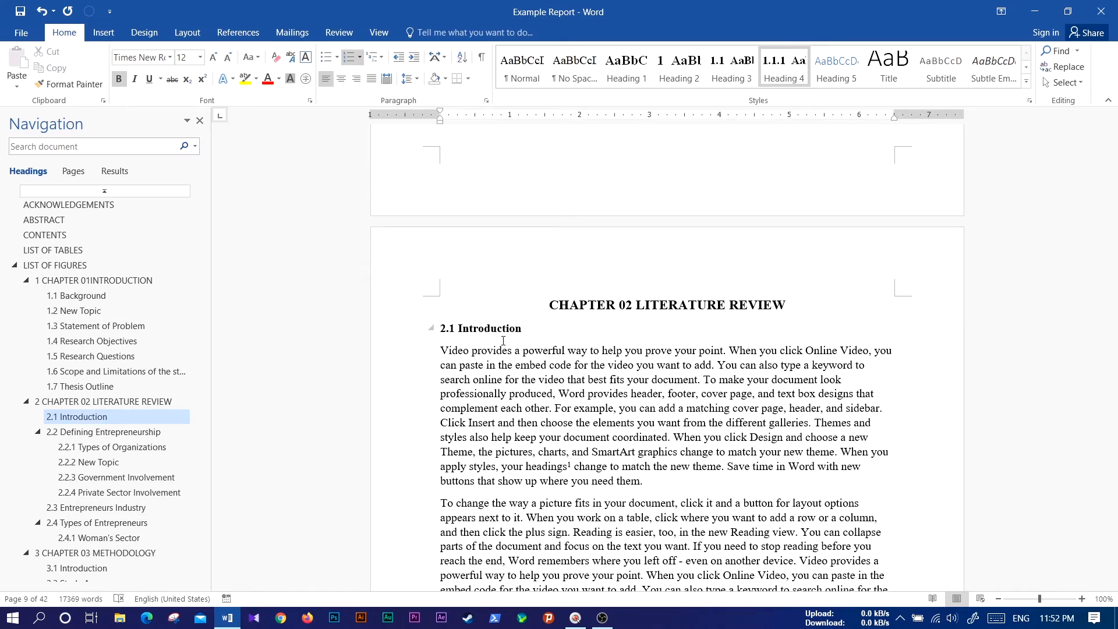
pyautogui.scroll(15, 503, 341)
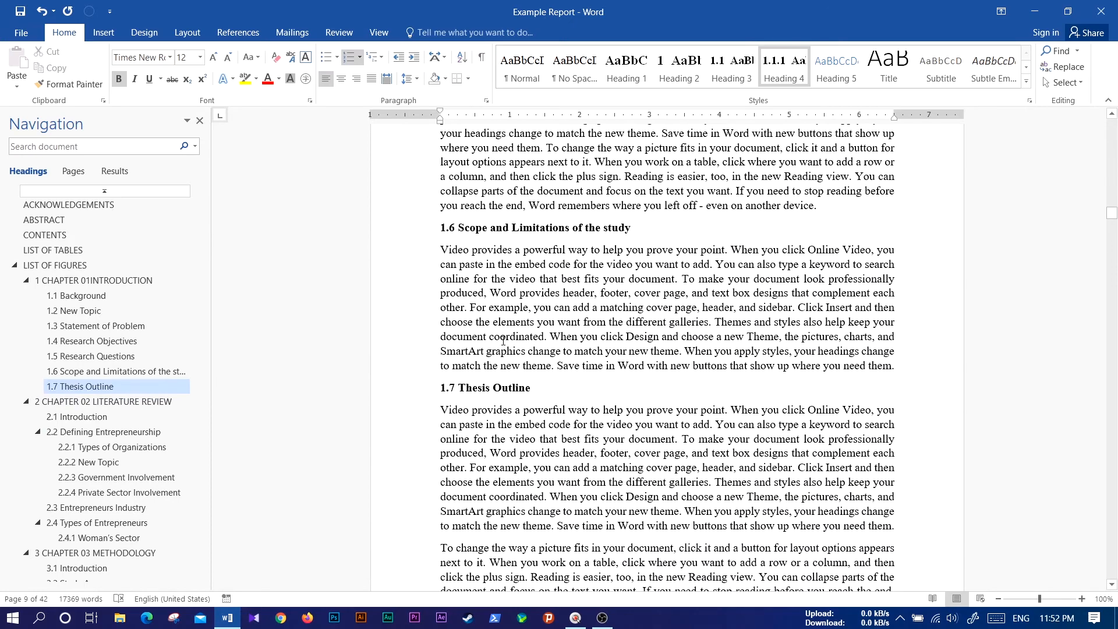
pyautogui.scroll(10, 503, 341)
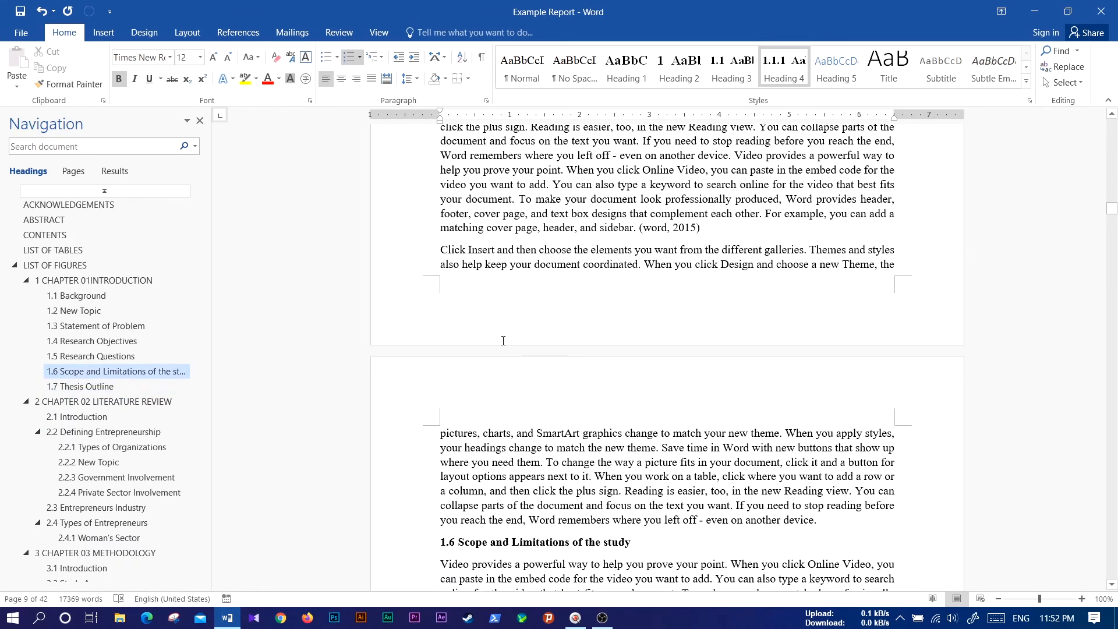
pyautogui.scroll(10, 503, 341)
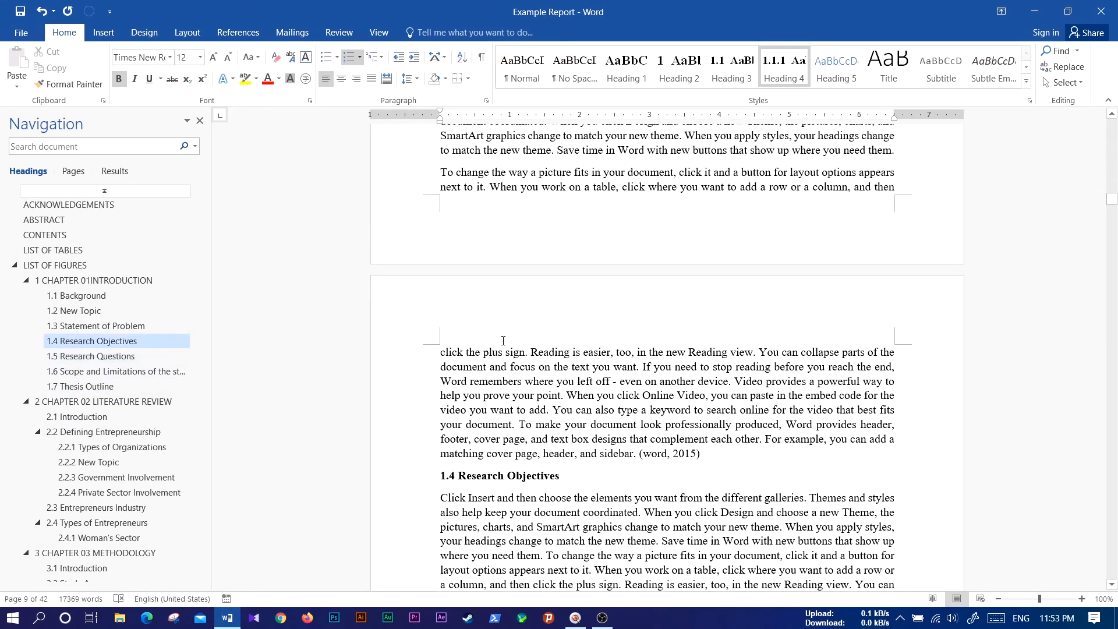
pyautogui.scroll(12, 503, 341)
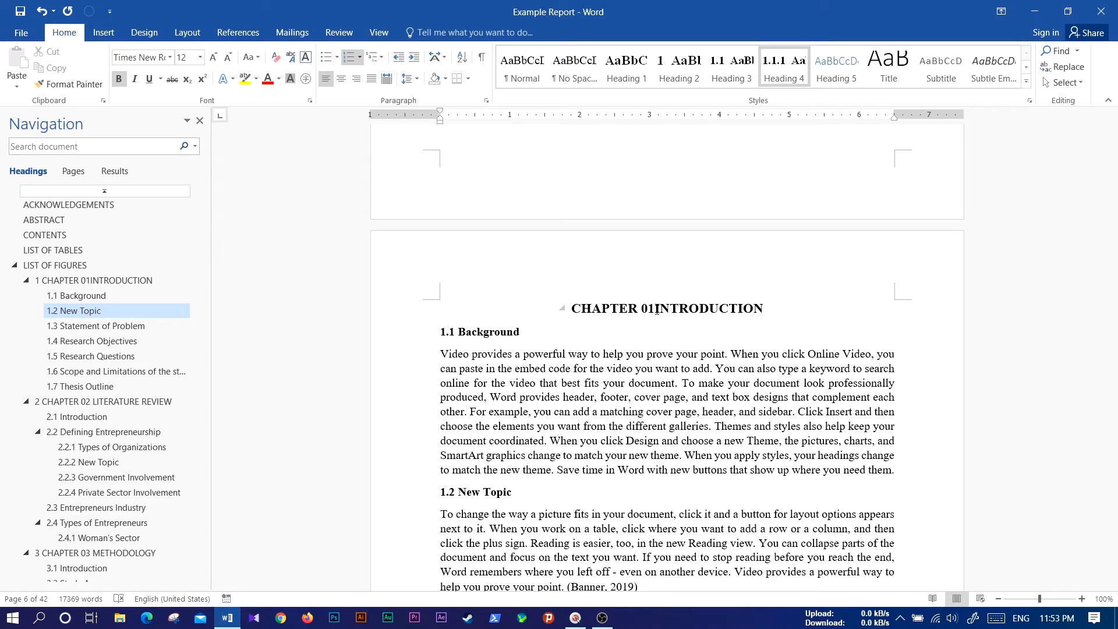
pyautogui.click(481, 56)
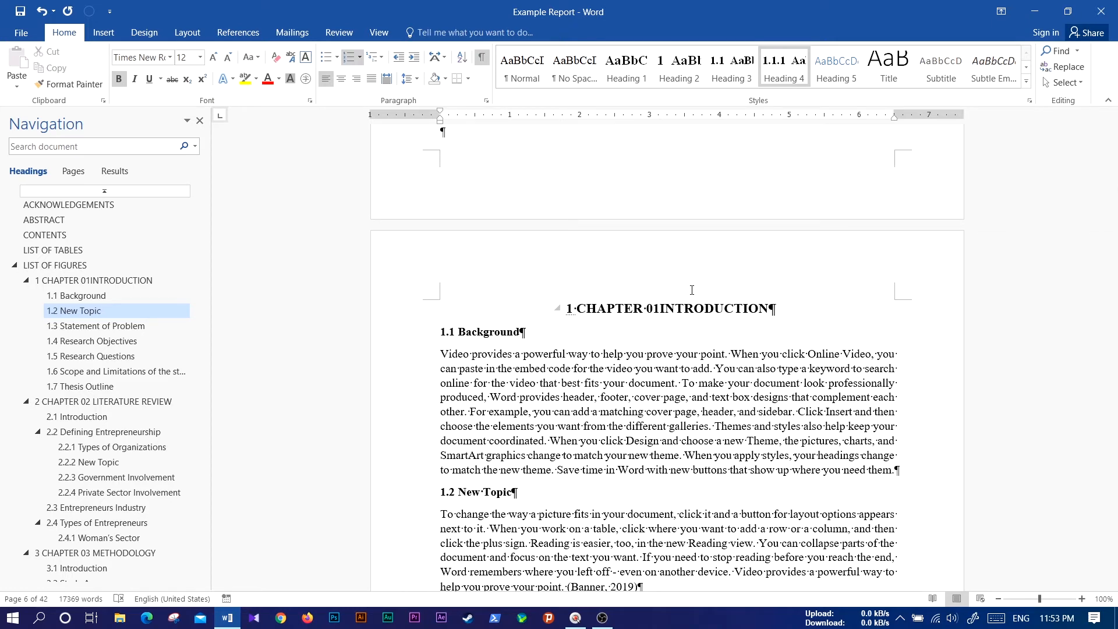
pyautogui.click(660, 309)
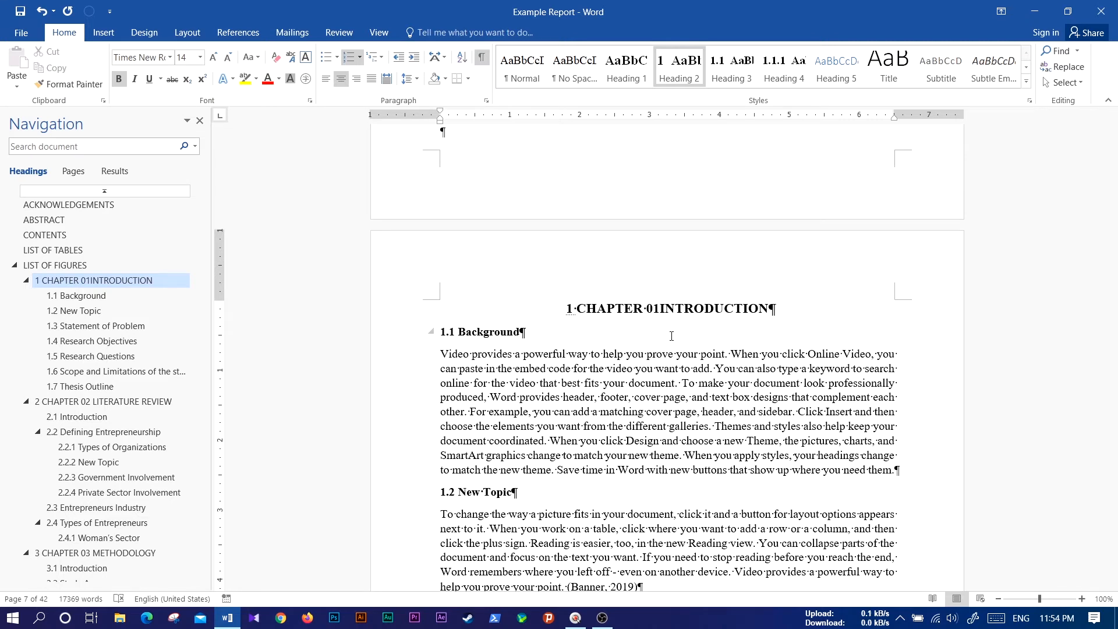
pyautogui.hotkey('shift', 'Return')
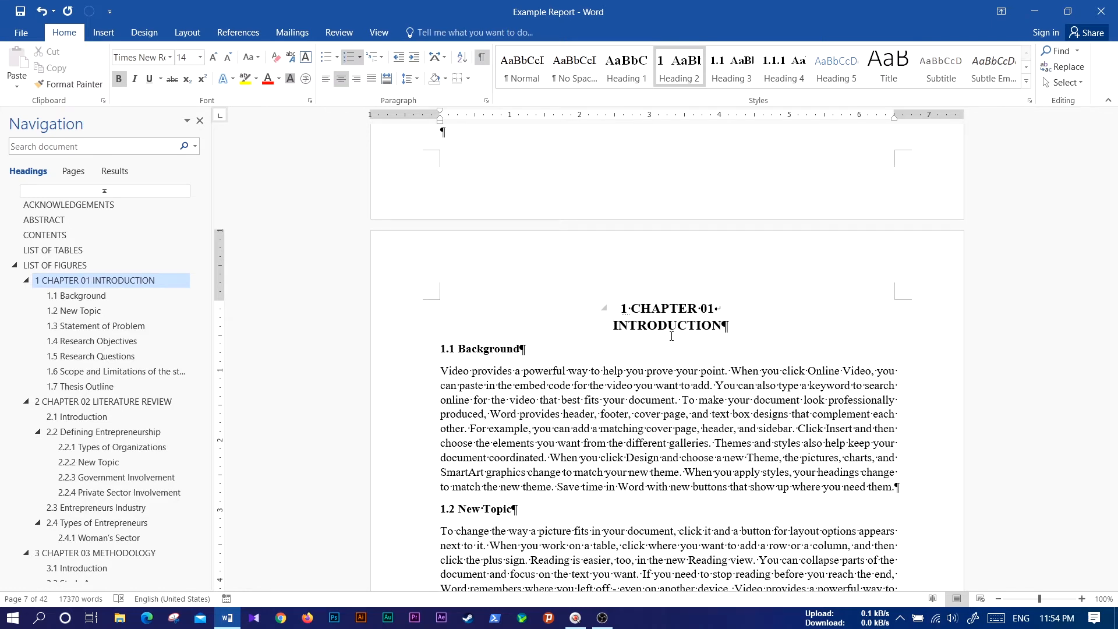
pyautogui.hotkey('ctrl', 'shift', '8')
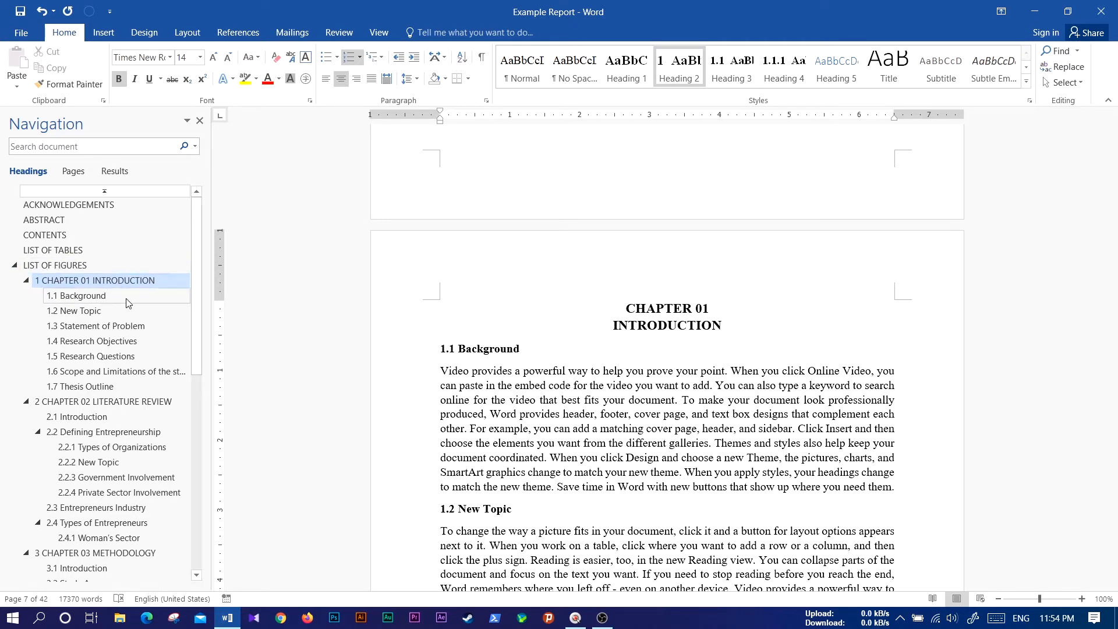
# Insert line breaks before LITERATURE REVIEW in the Chapter 02 heading and METHODOLOGY in the Chapter 03 heading, turning formatting marks on
pyautogui.click(104, 401)
pyautogui.hotkey('shift', 'Return')
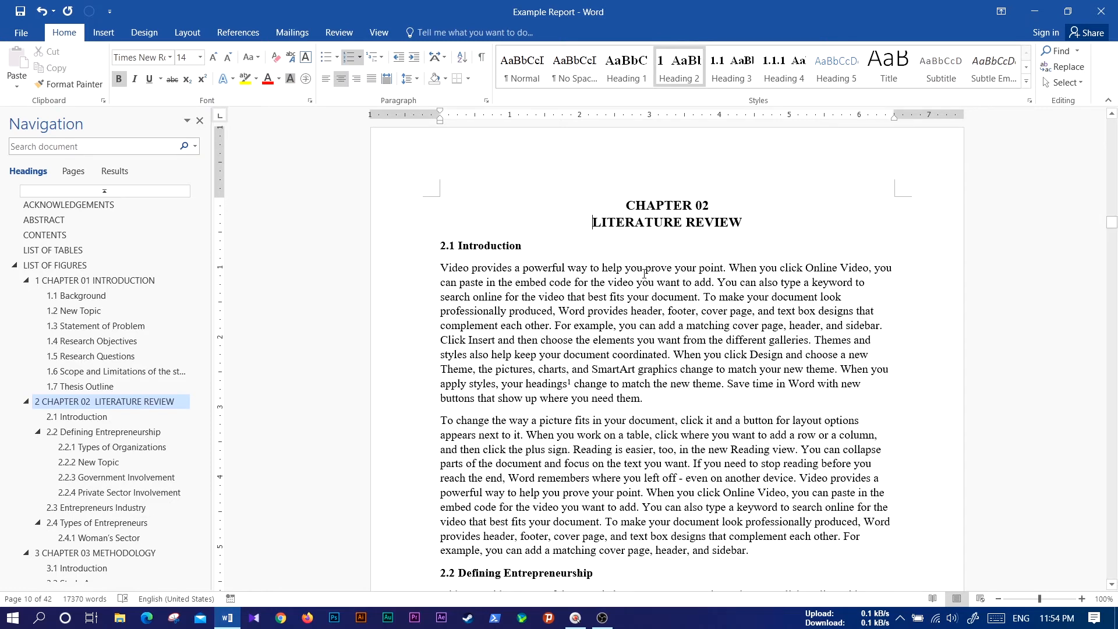
pyautogui.click(481, 56)
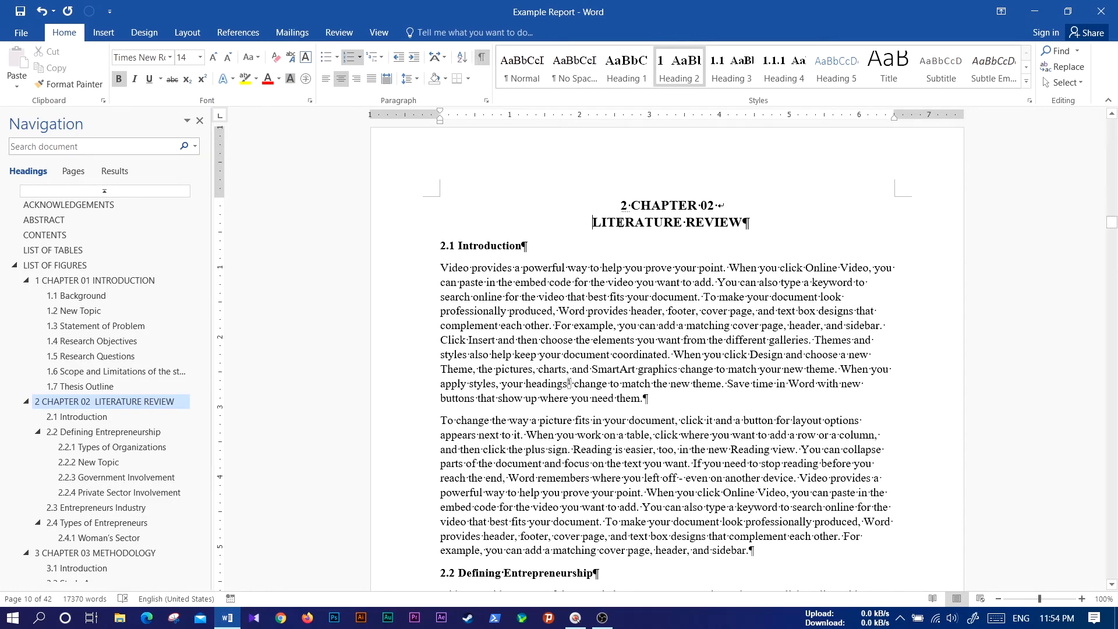
pyautogui.click(109, 554)
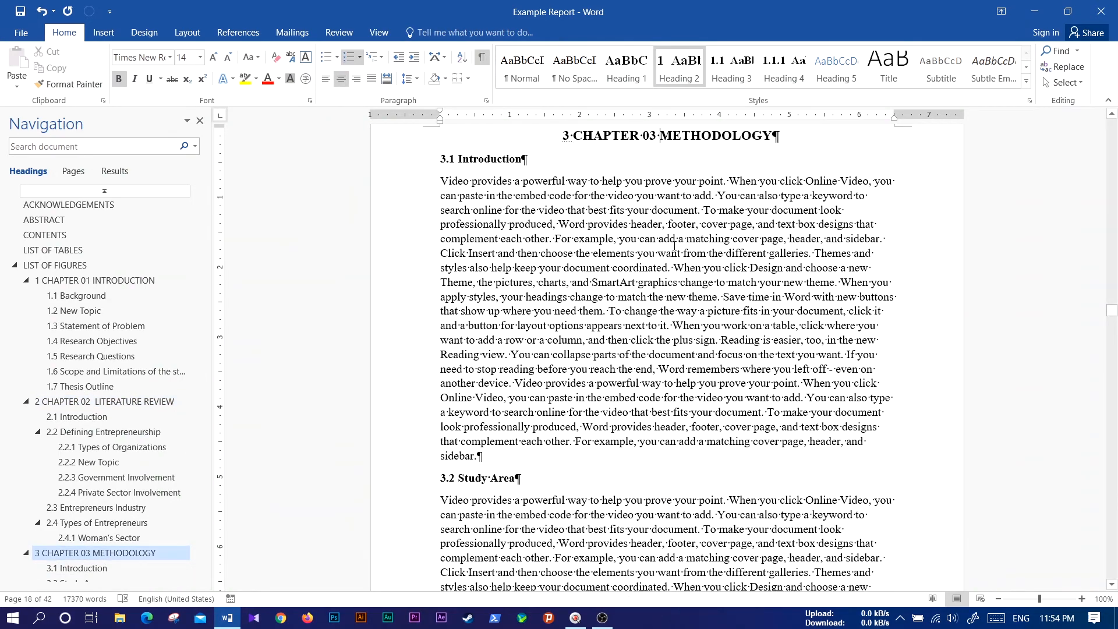
pyautogui.hotkey('shift', 'Return')
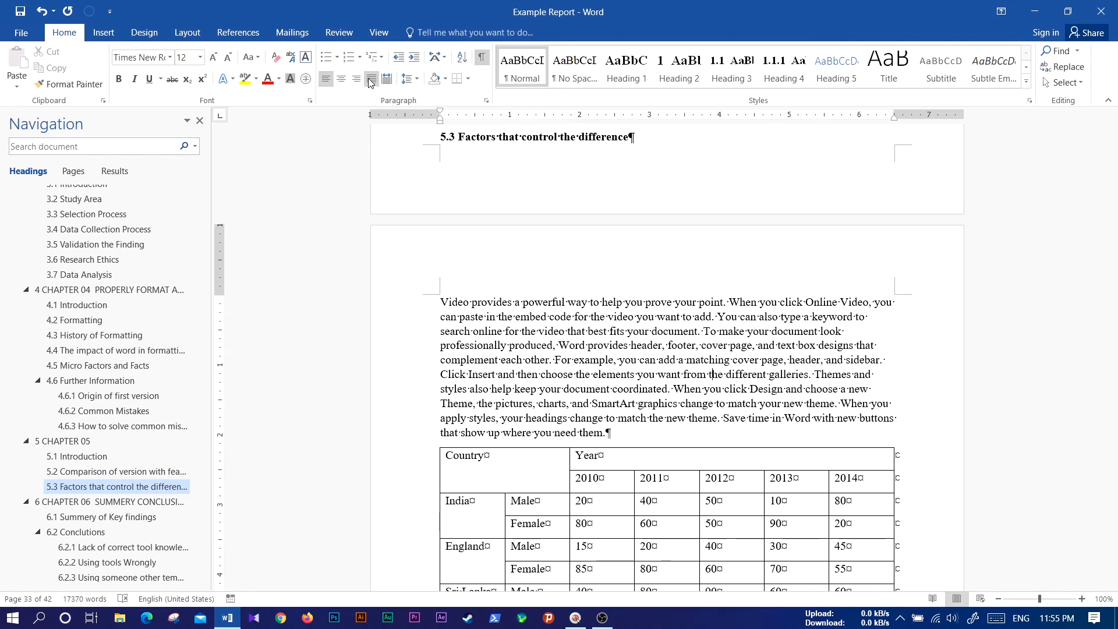
# Justify the body paragraph under 5.3 Factors that control the difference and the "For example" paragraph below the picture in section 5.2
pyautogui.click(372, 79)
pyautogui.scroll(3, 766, 406)
pyautogui.scroll(5, 767, 406)
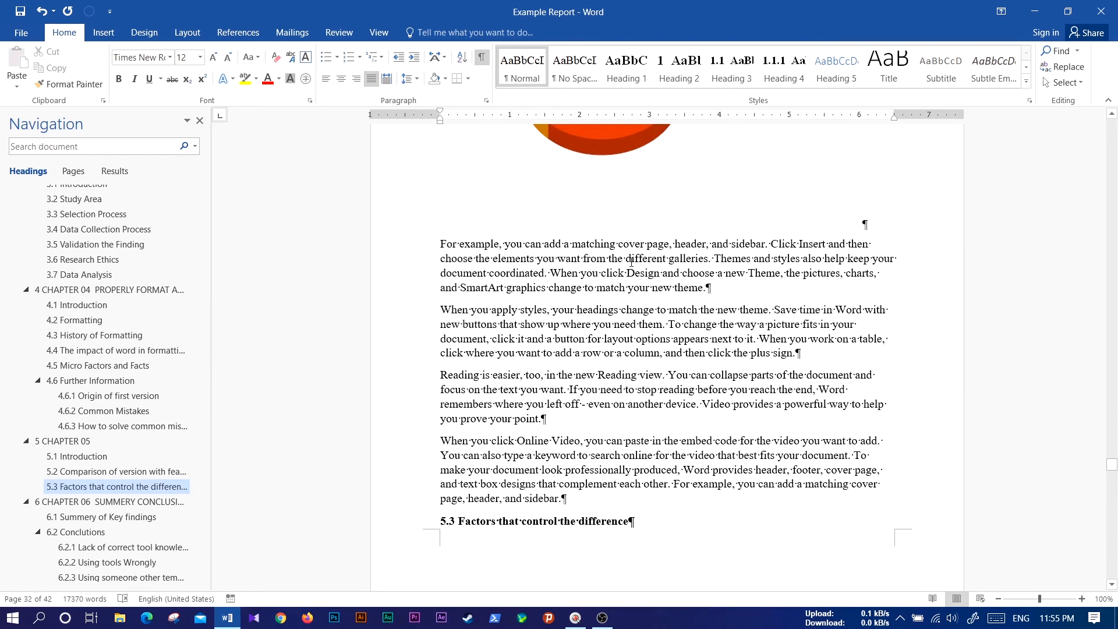
pyautogui.click(370, 85)
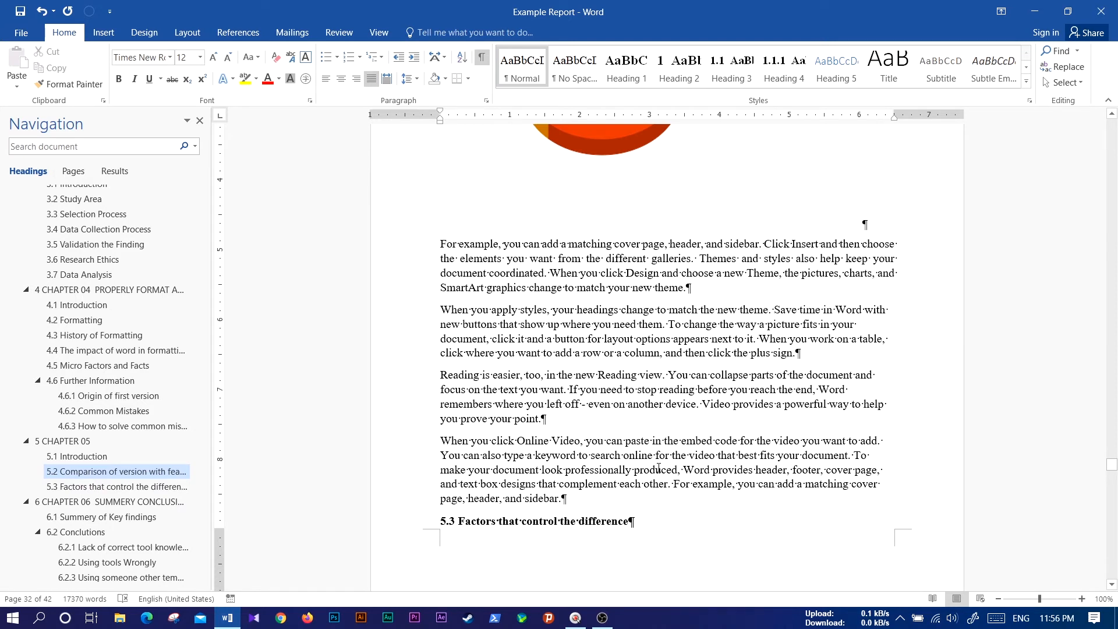
# Go to the Background paragraph in Chapter 01 and look at its line spacing options
pyautogui.moveTo(1112, 465); pyautogui.dragTo(1112, 165)
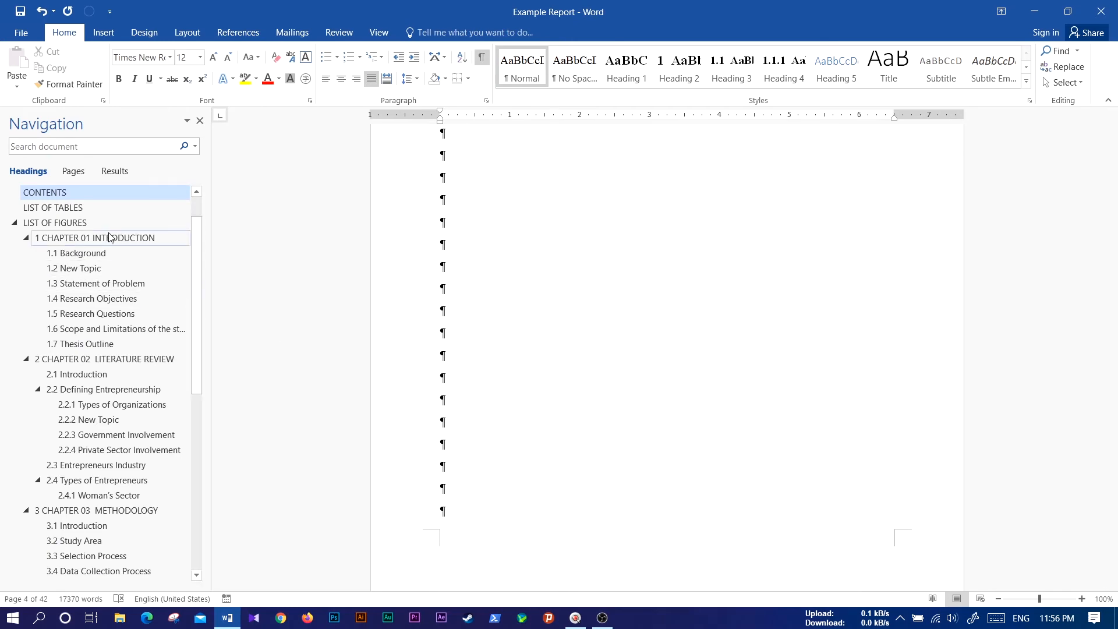
pyautogui.click(110, 238)
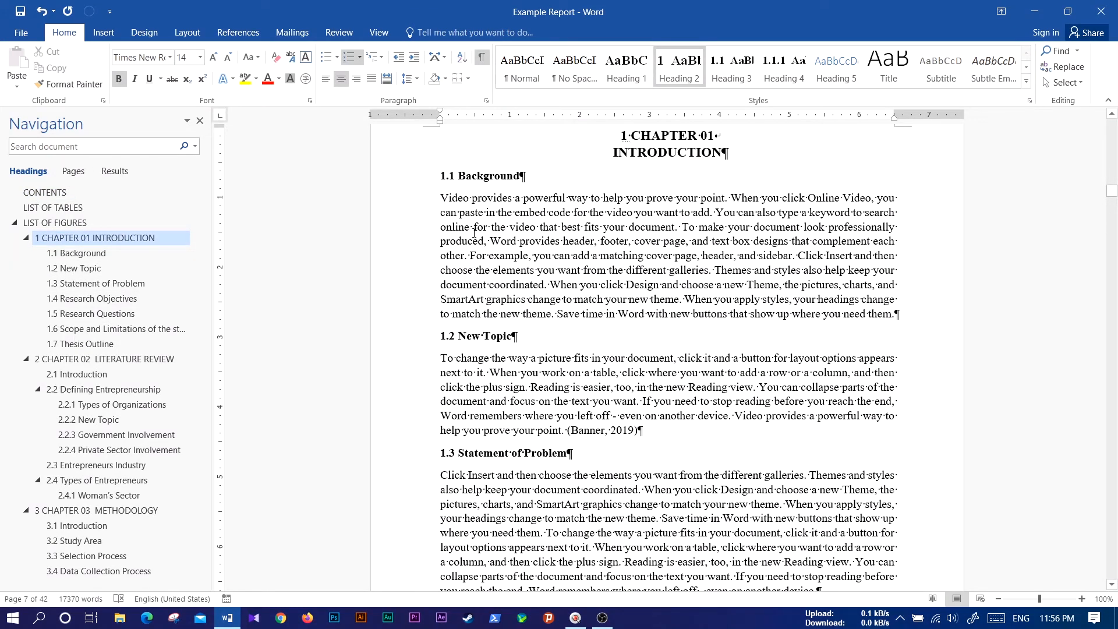
pyautogui.click(470, 200)
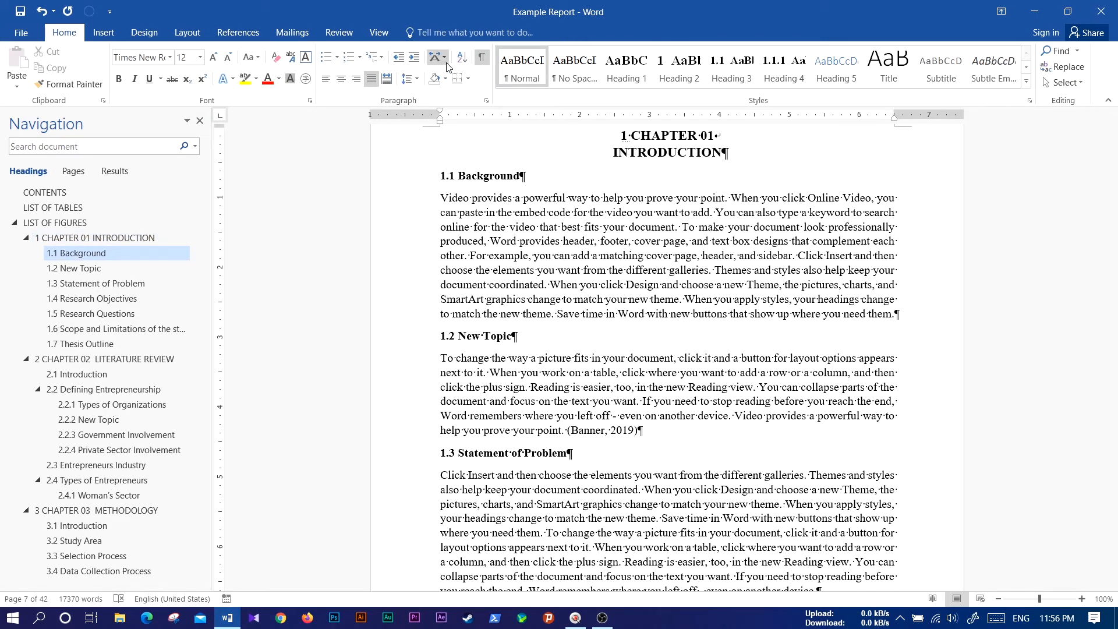
pyautogui.click(411, 79)
pyautogui.click(593, 316)
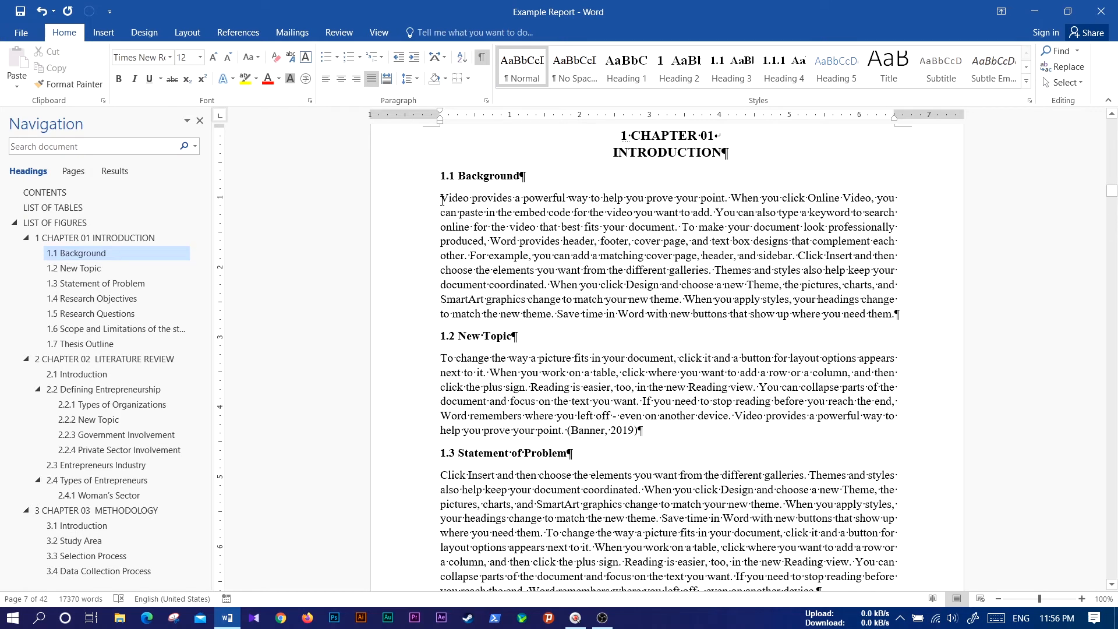
# Copy the Background paragraph's formatting with Format Painter onto the last paragraph of section 1.7 Thesis Outline
pyautogui.moveTo(442, 197); pyautogui.dragTo(906, 283)
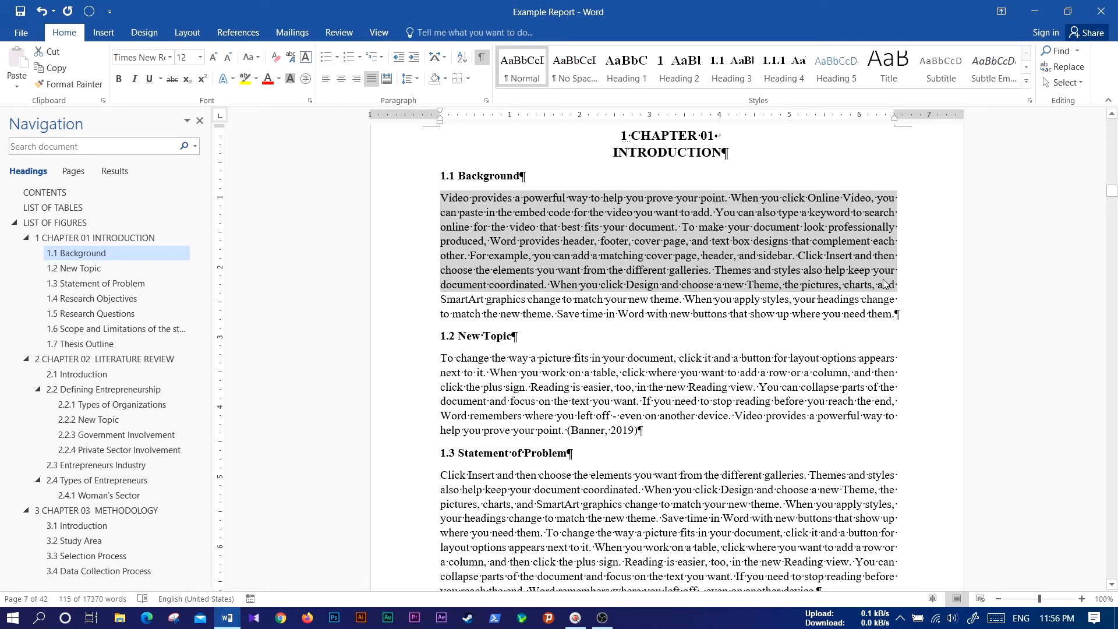
pyautogui.click(662, 241)
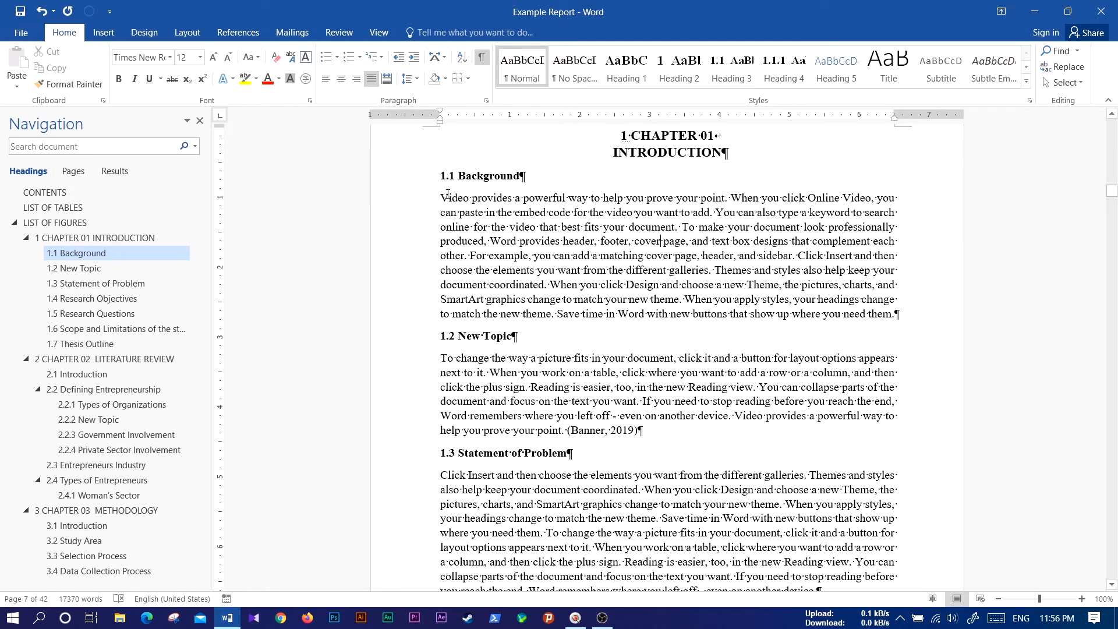
pyautogui.moveTo(447, 197); pyautogui.dragTo(898, 286)
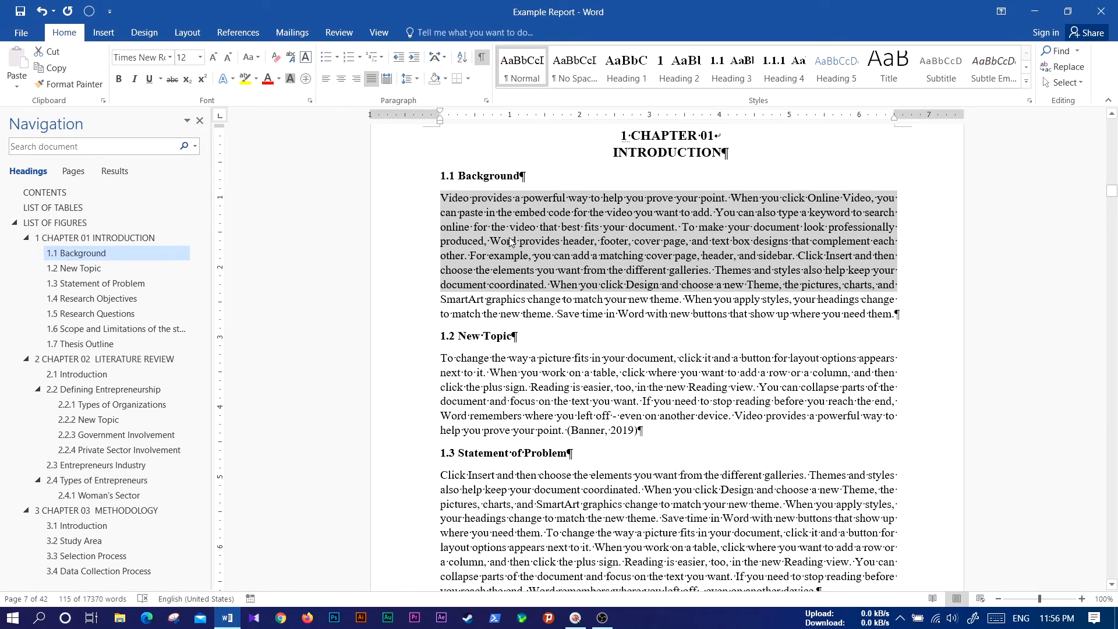
pyautogui.click(68, 84)
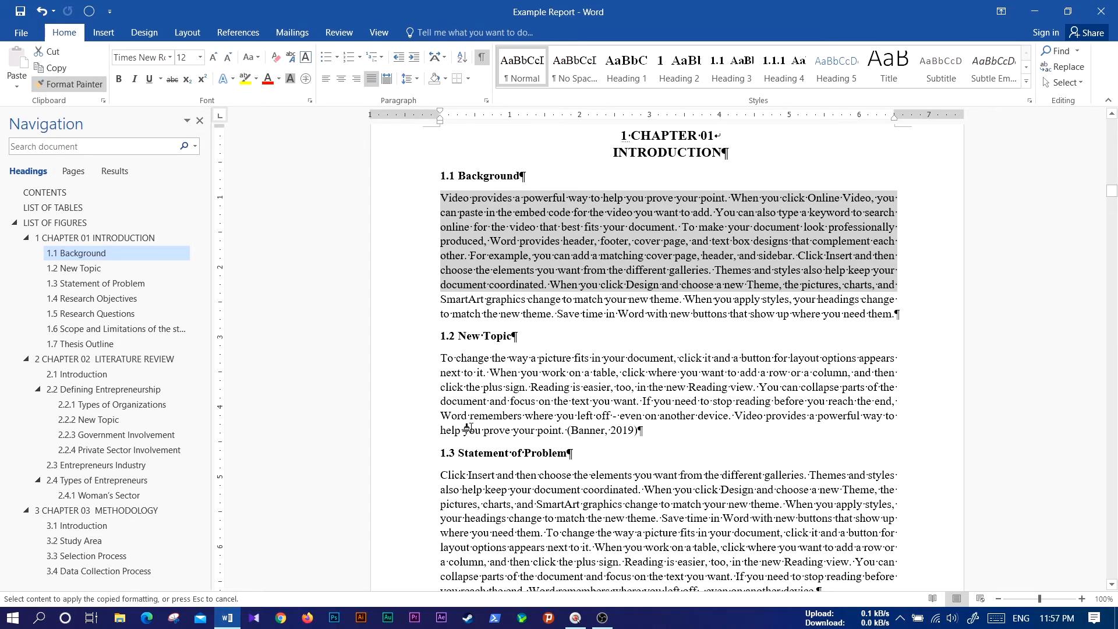
pyautogui.scroll(-10, 471, 427)
pyautogui.scroll(-15, 473, 429)
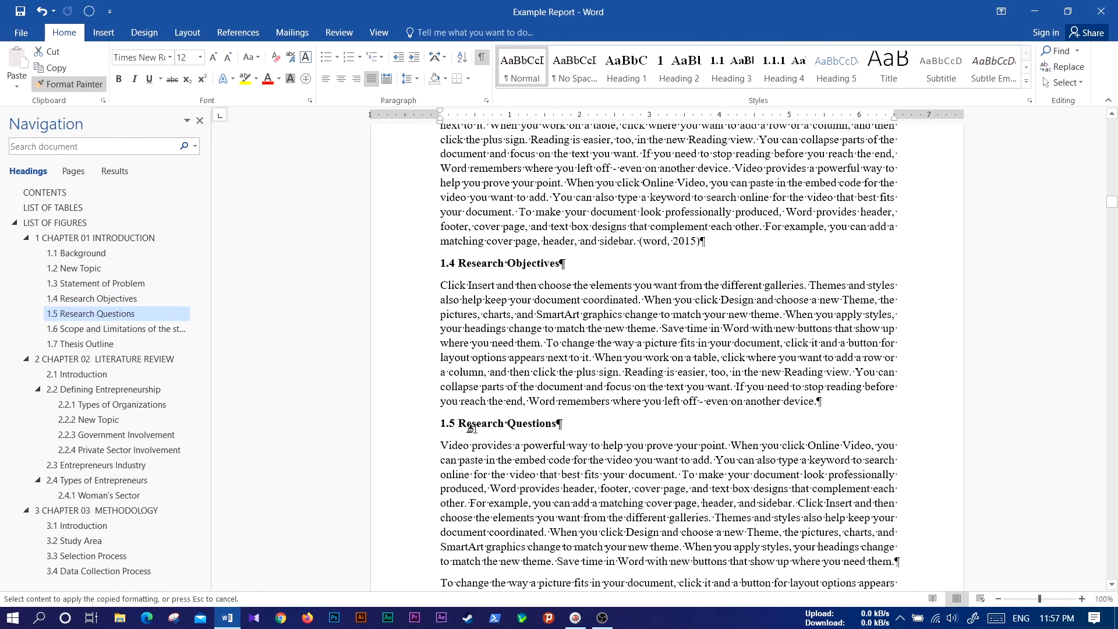
pyautogui.moveTo(441, 230); pyautogui.dragTo(673, 353)
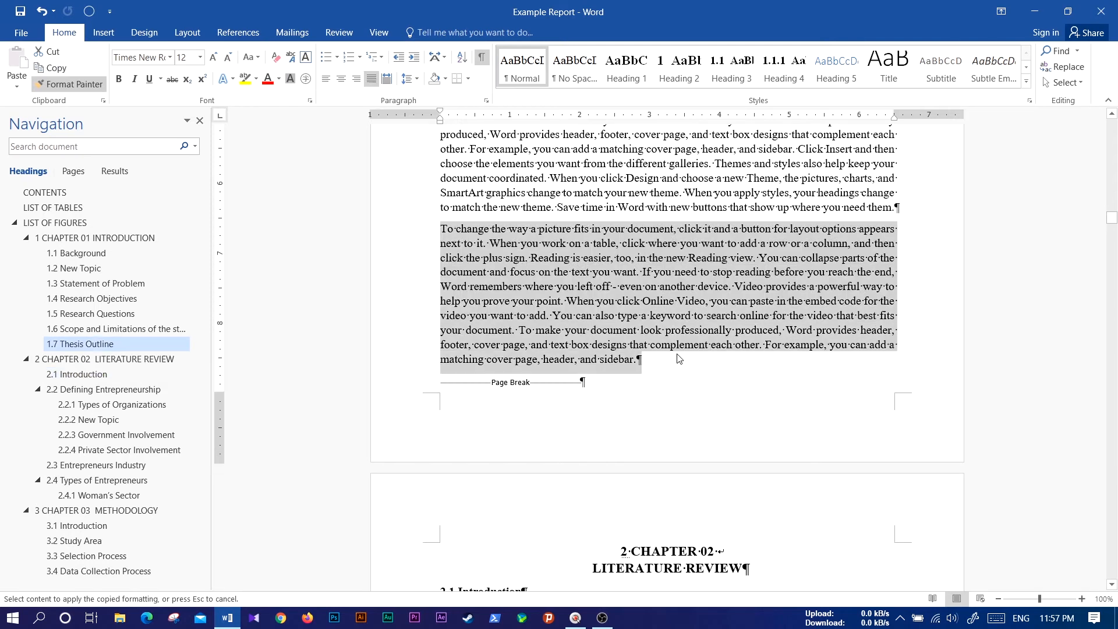
pyautogui.click(66, 83)
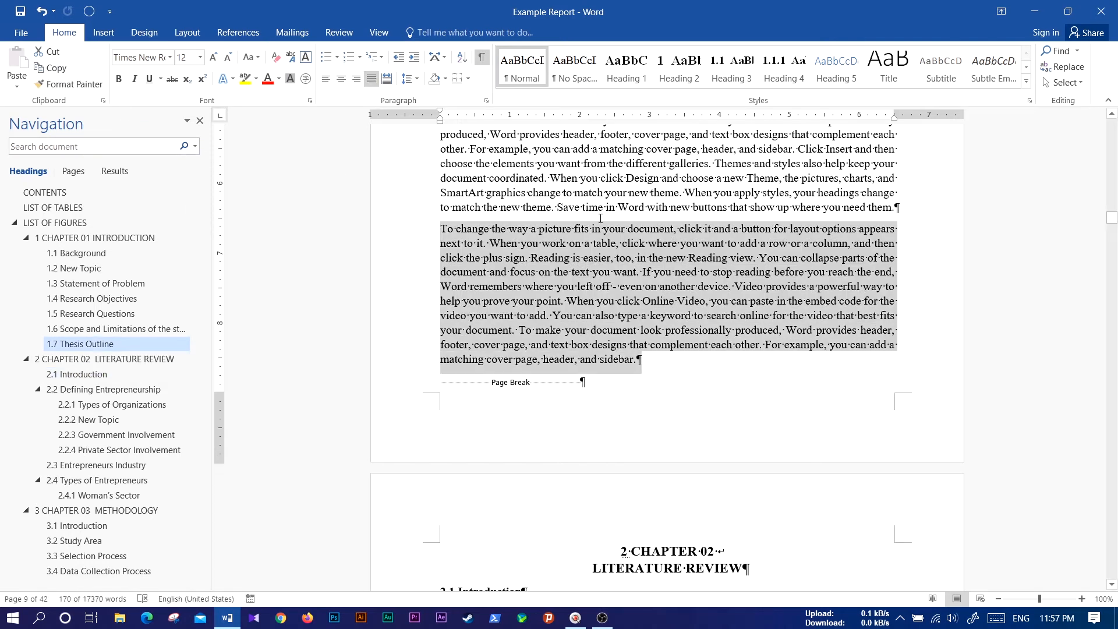
pyautogui.click(618, 318)
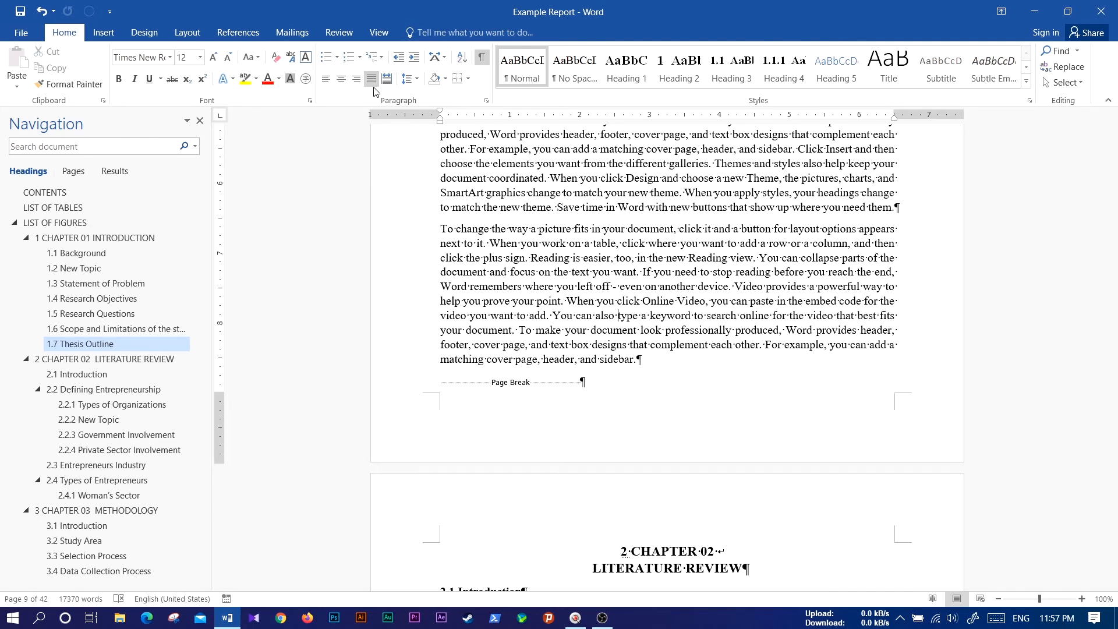
# Justify both body paragraphs of section 2.1 Introduction in Chapter 02
pyautogui.scroll(-6, 677, 428)
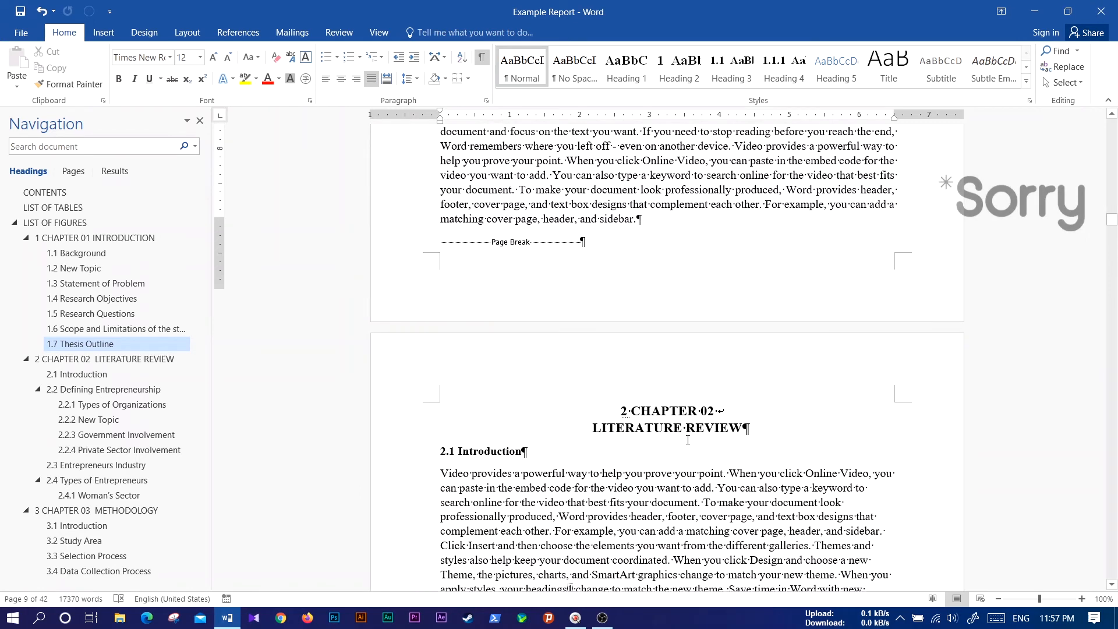
pyautogui.tripleClick(570, 449)
pyautogui.hotkey('ctrl', 'j')
pyautogui.scroll(-5, 482, 270)
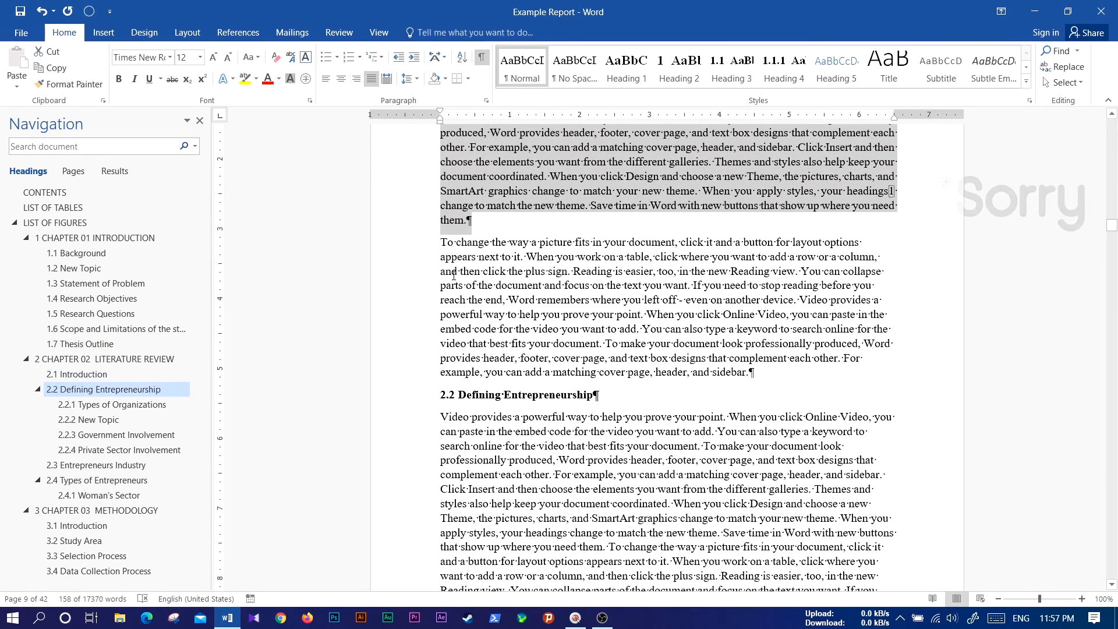
pyautogui.moveTo(441, 242); pyautogui.dragTo(760, 376)
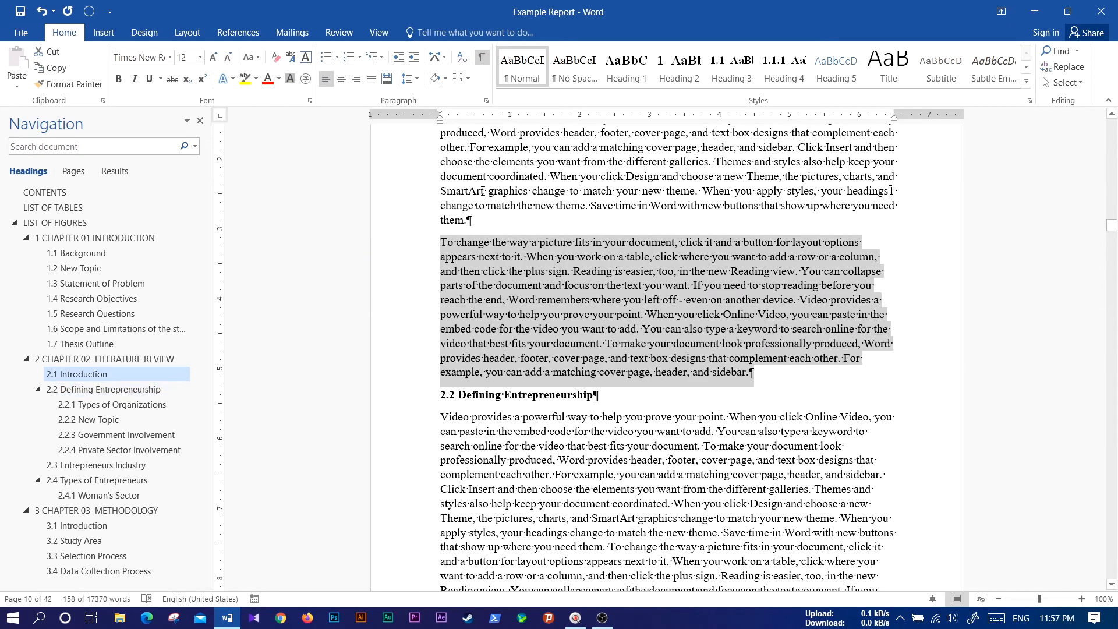
pyautogui.click(371, 82)
# Justify the body text under 2.2 Defining Entrepreneurship and the first paragraph under 2.2.1 Types of Organizations
pyautogui.scroll(-3, 419, 310)
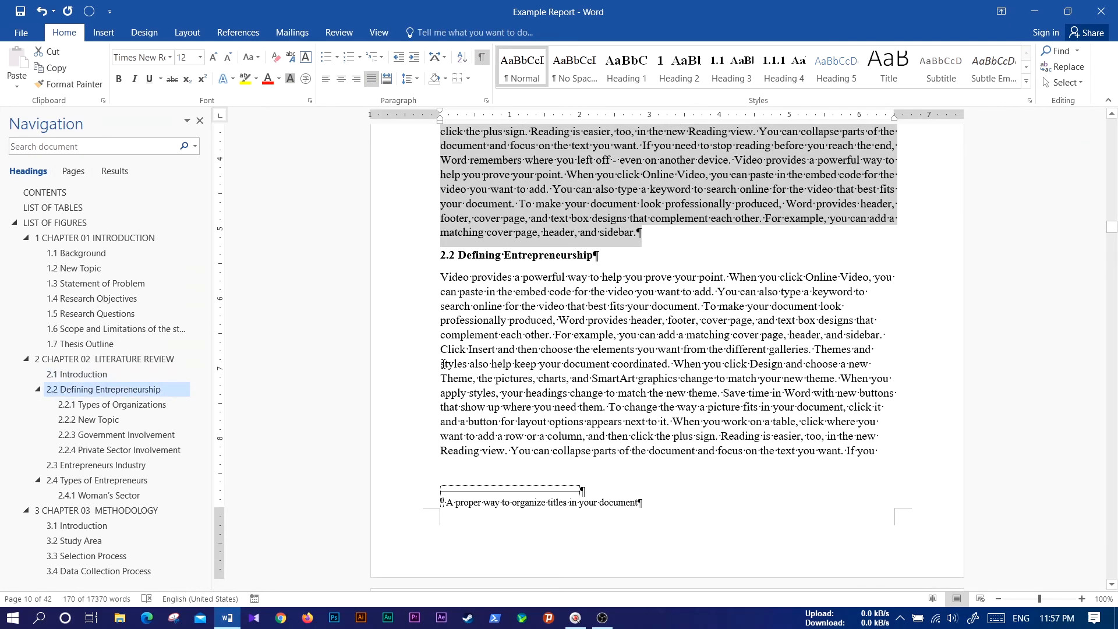
pyautogui.moveTo(440, 277); pyautogui.dragTo(899, 305)
pyautogui.click(372, 79)
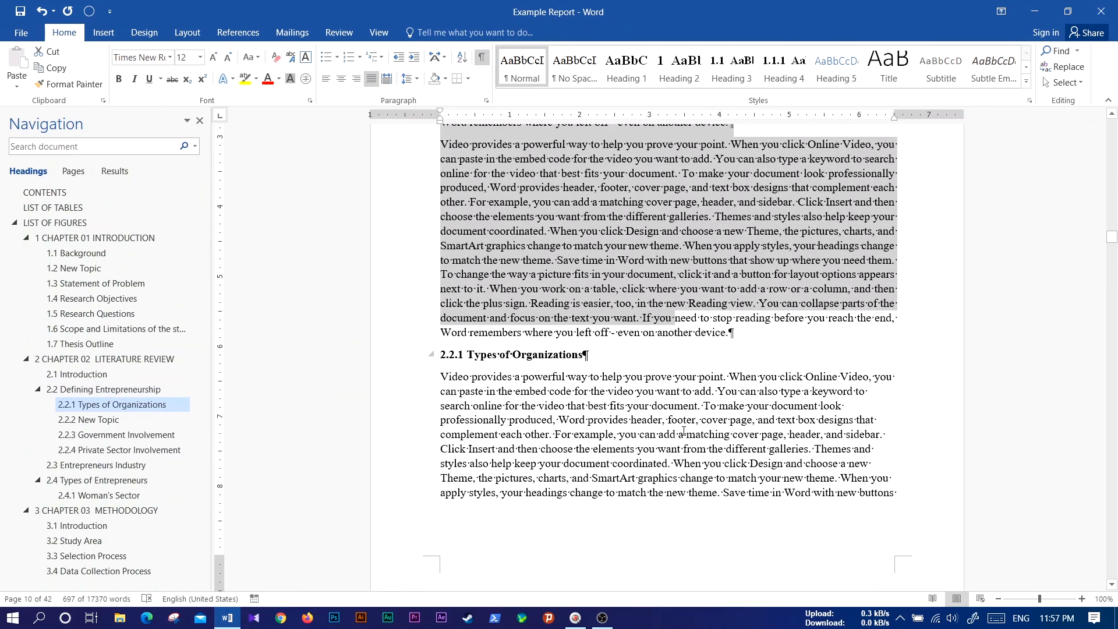
pyautogui.moveTo(441, 377); pyautogui.dragTo(897, 494)
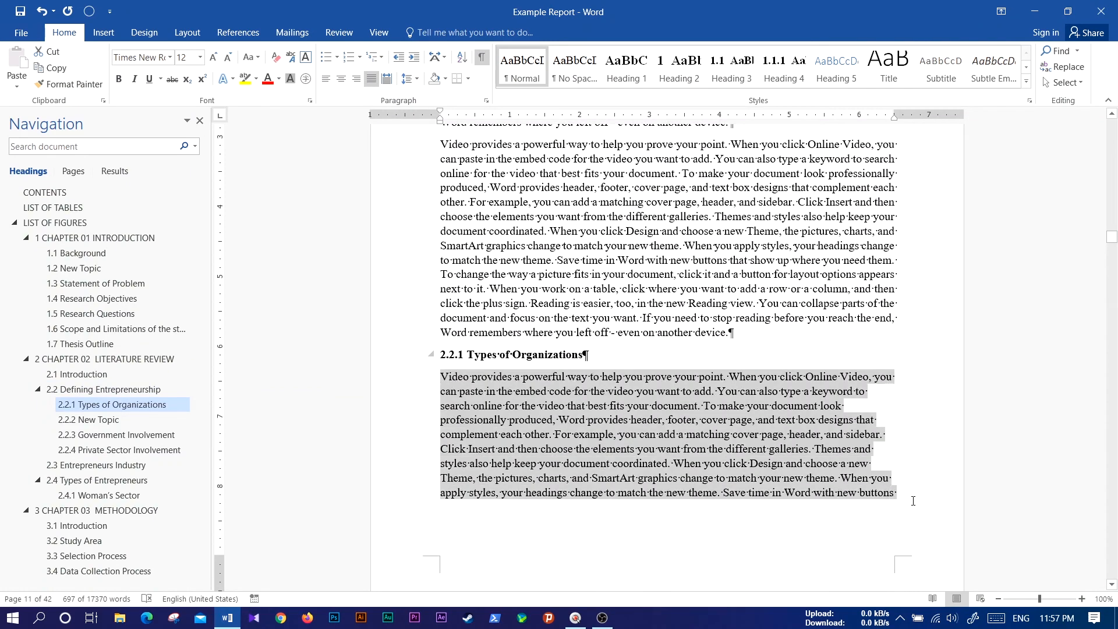
pyautogui.click(369, 79)
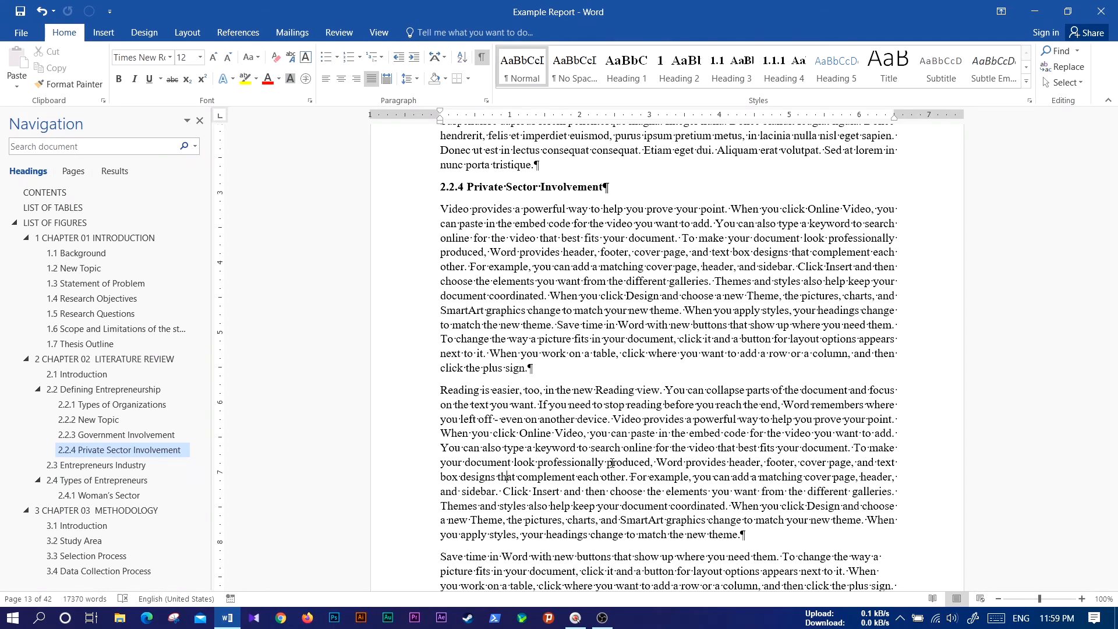
# Return to the last paragraph above heading 2.2.1 Types of Organizations and hide the document's formatting marks
pyautogui.scroll(15, 753, 507)
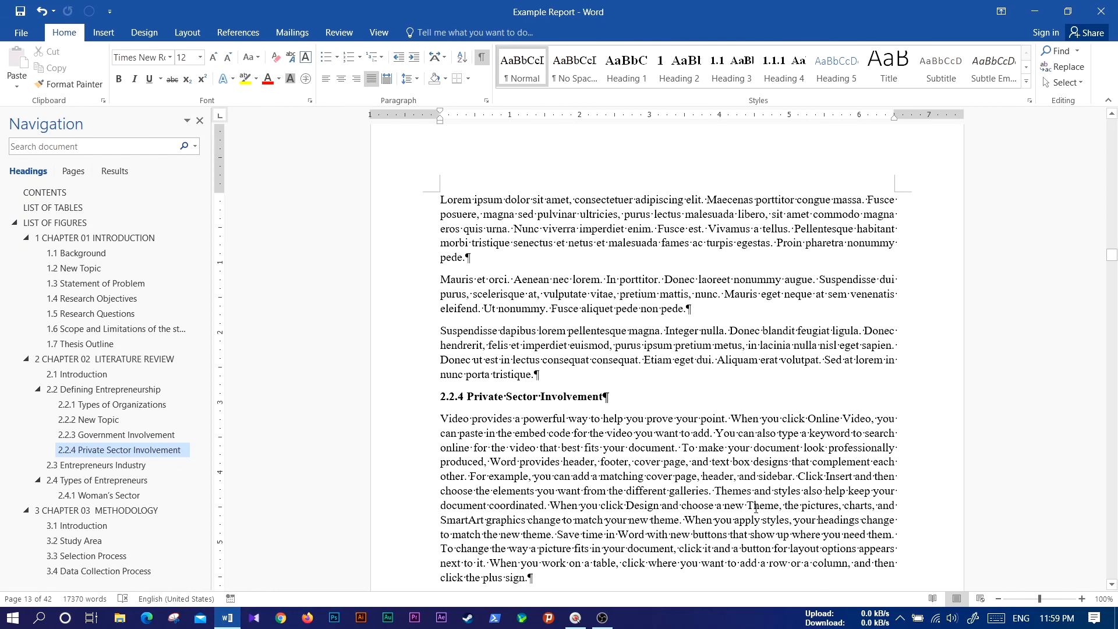
pyautogui.scroll(3, 754, 508)
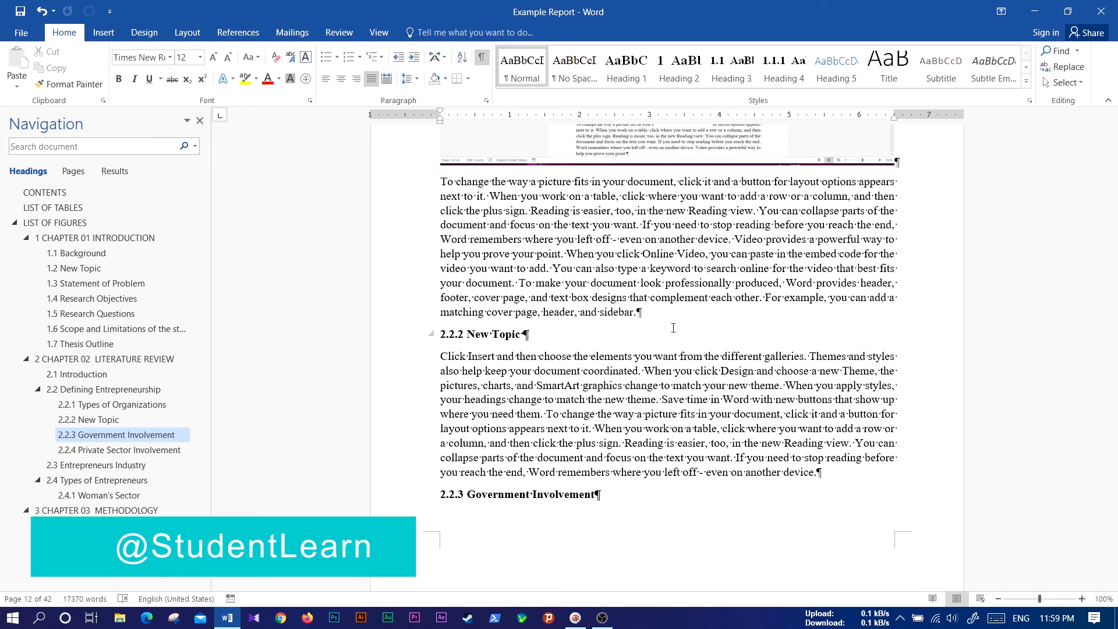
pyautogui.scroll(5, 673, 329)
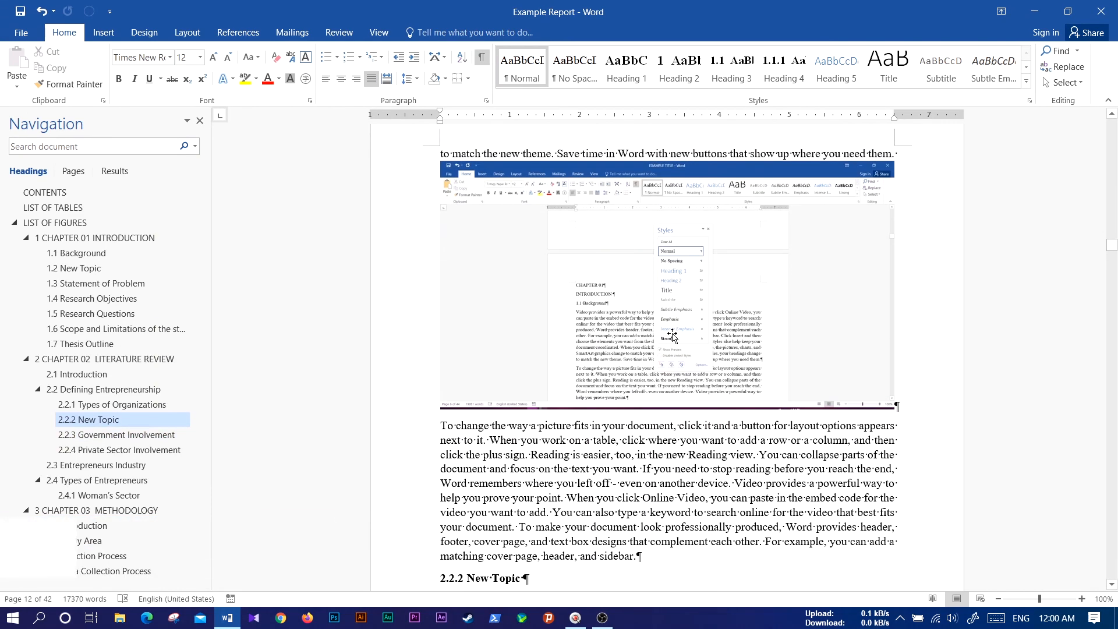
pyautogui.scroll(9, 672, 336)
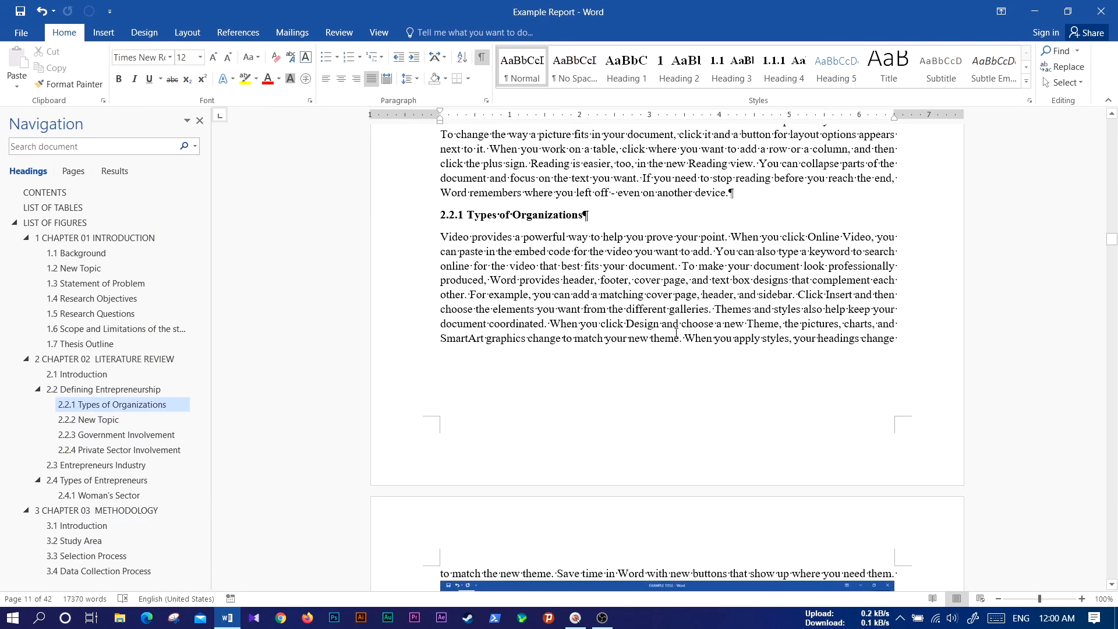
pyautogui.scroll(5, 676, 332)
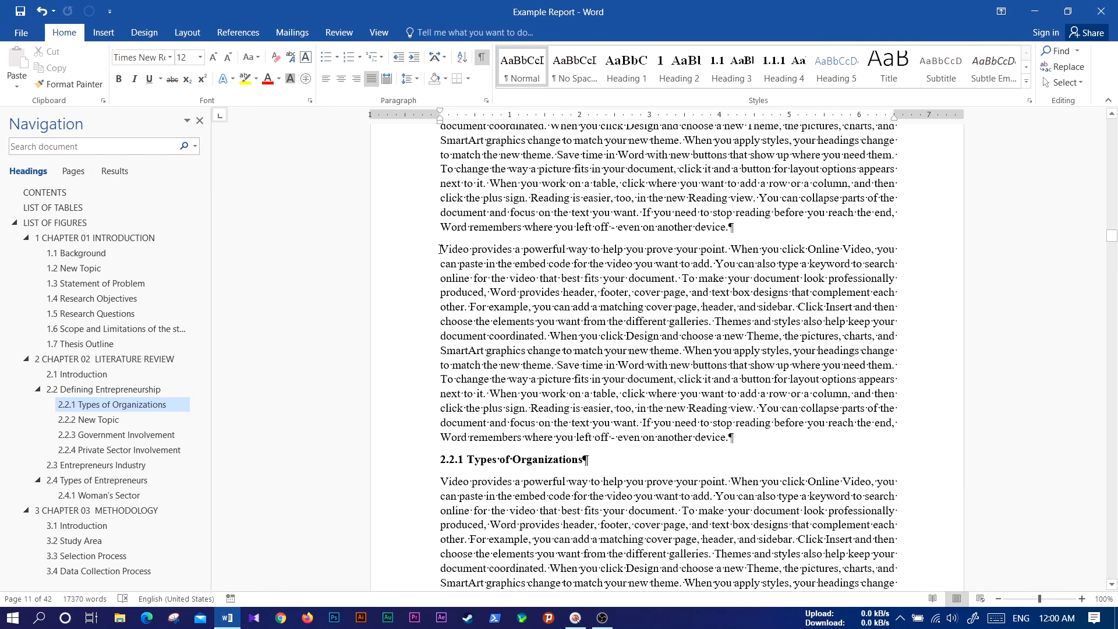
pyautogui.moveTo(441, 249); pyautogui.dragTo(706, 270)
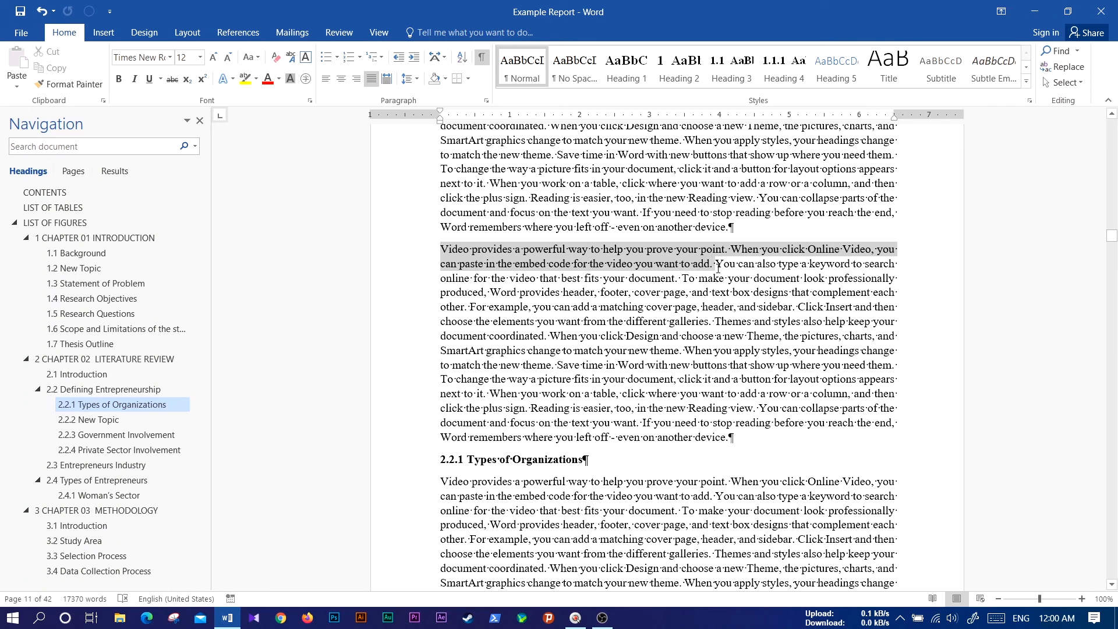
pyautogui.hotkey('ctrl', 'shift', '8')
pyautogui.click(753, 294)
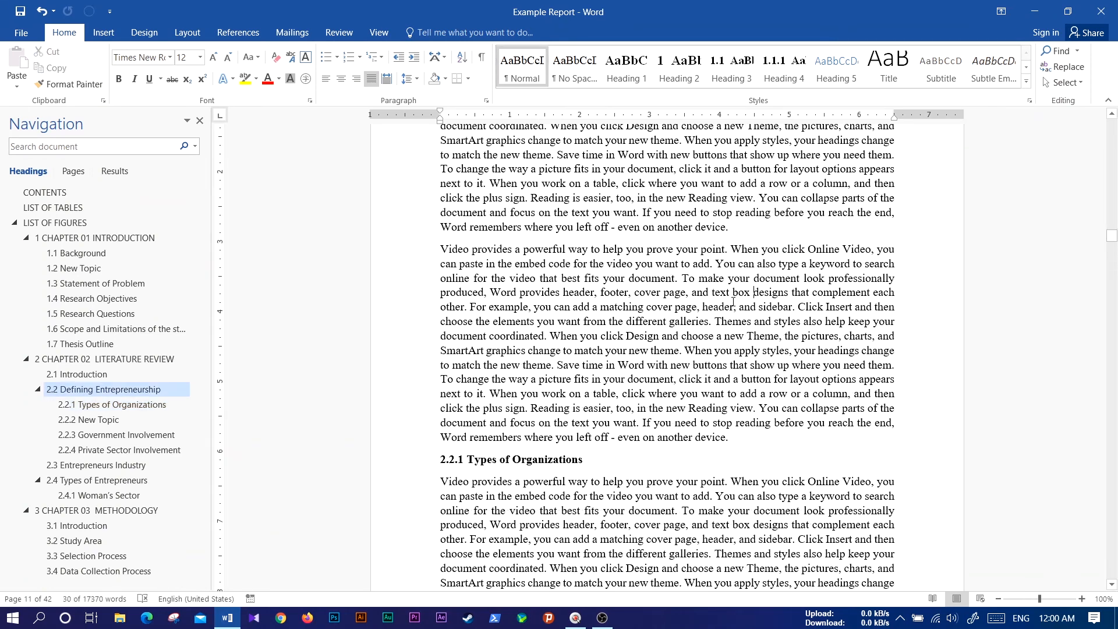
# In the paragraph above 2.2.1, highlight the first two sentences, and separately the opening sentence, the "For example" sentence and the last one, clearing each selection
pyautogui.moveTo(440, 248); pyautogui.dragTo(720, 267)
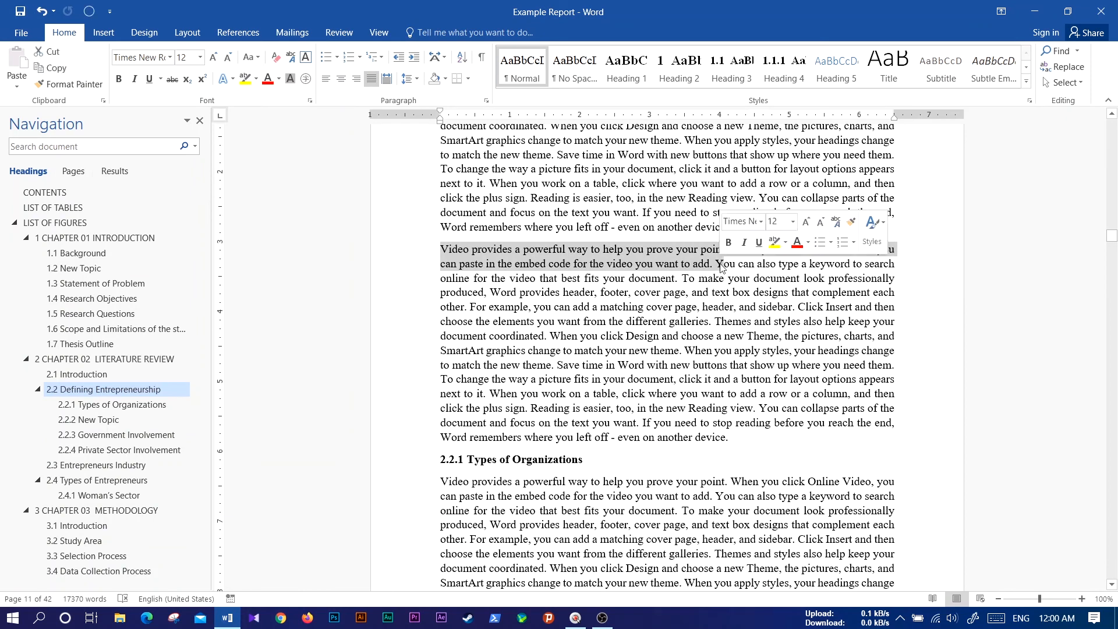
pyautogui.click(743, 319)
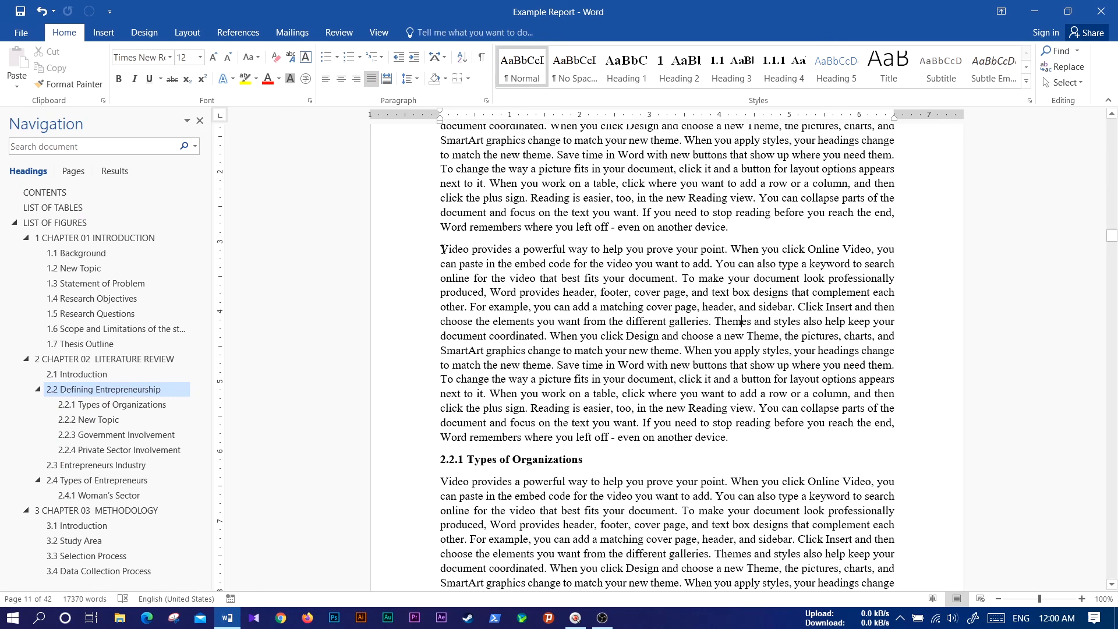
pyautogui.keyDown('ctrl'); pyautogui.click(443, 251); pyautogui.keyUp('ctrl')
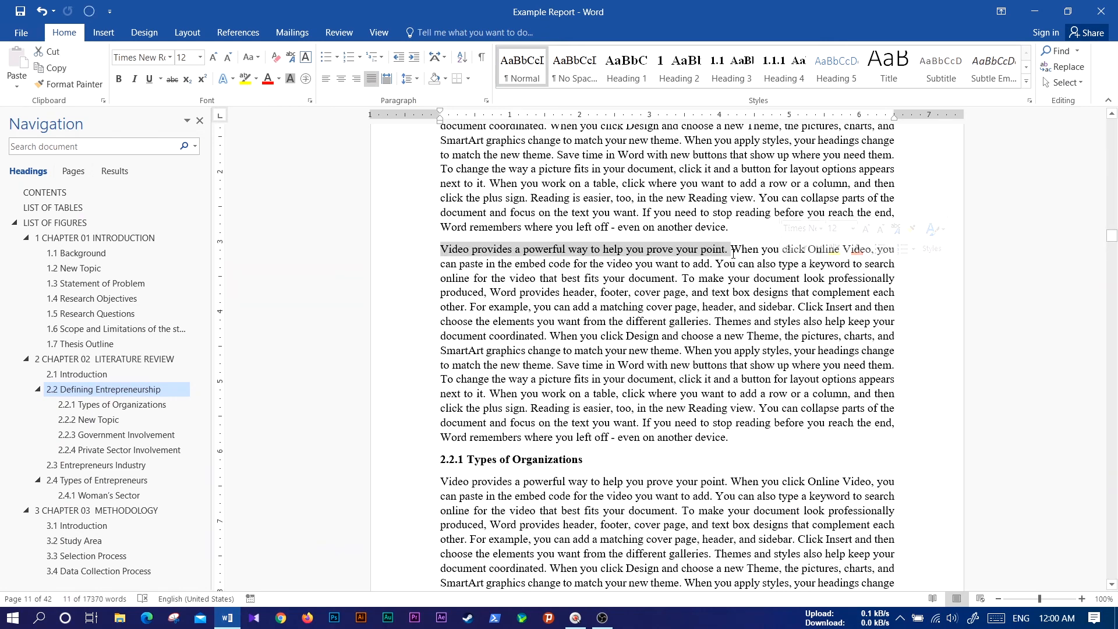
pyautogui.click(475, 320)
pyautogui.keyDown('ctrl'); pyautogui.click(470, 308); pyautogui.keyUp('ctrl')
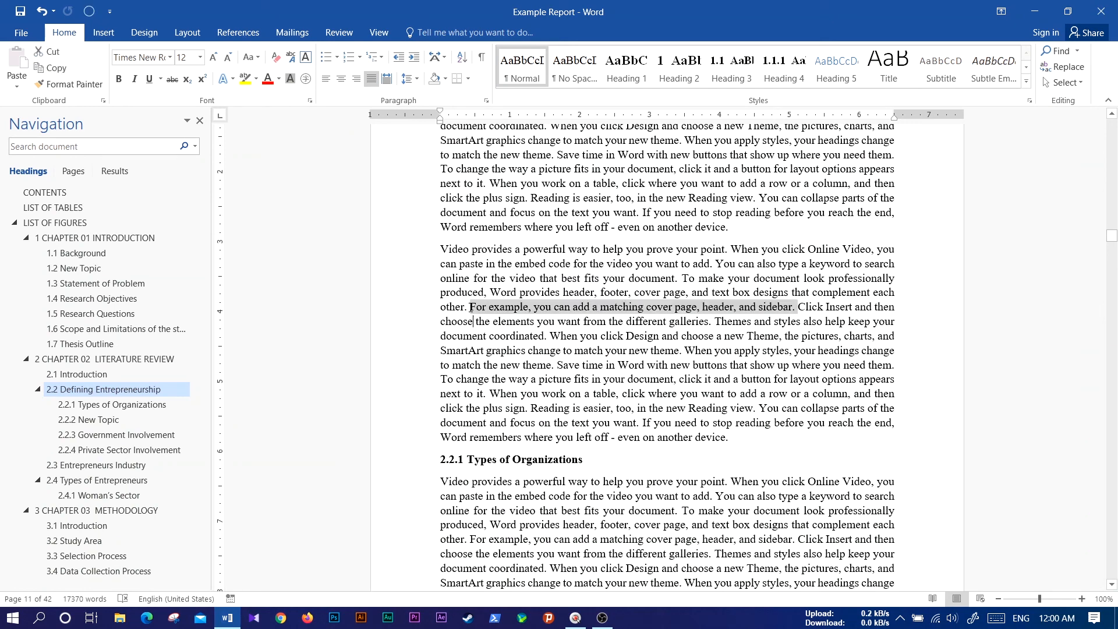
pyautogui.click(682, 379)
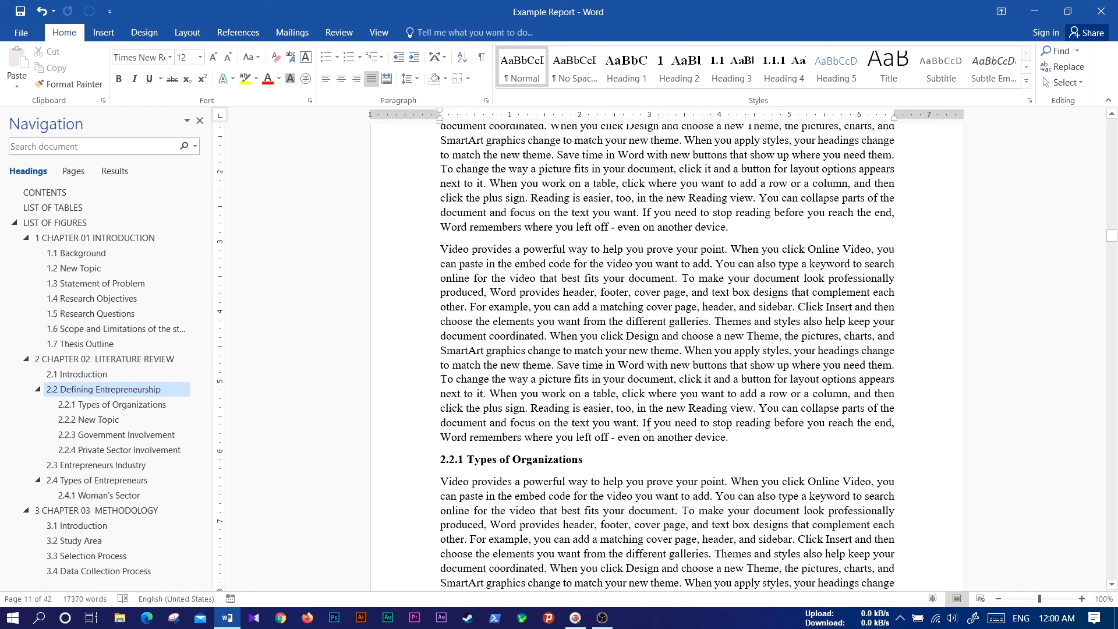
pyautogui.keyDown('ctrl'); pyautogui.click(643, 423); pyautogui.keyUp('ctrl')
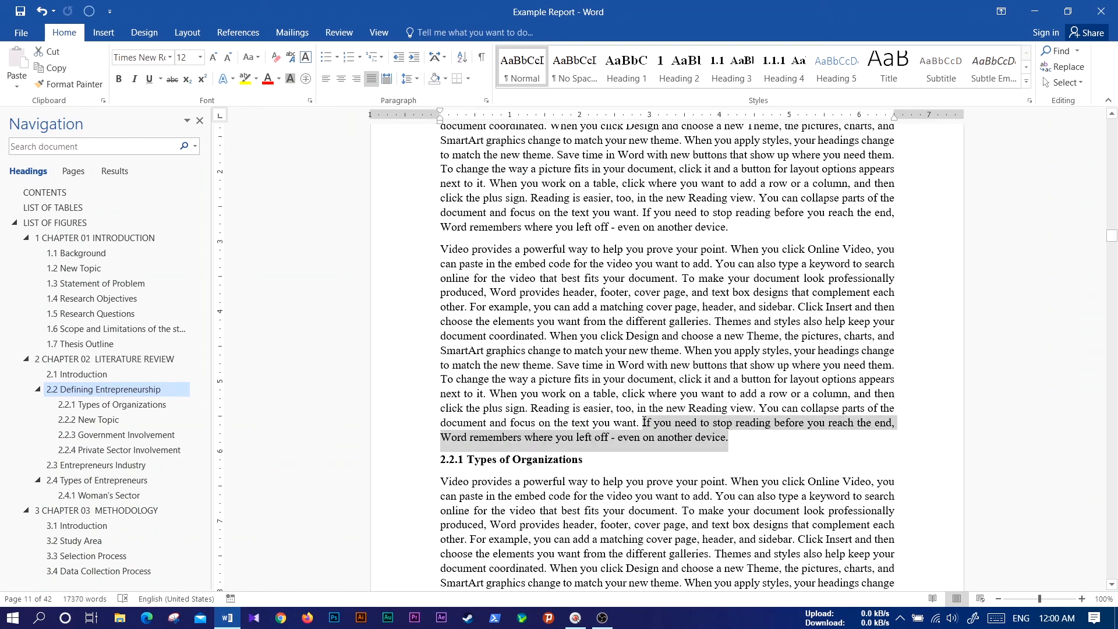
pyautogui.click(783, 456)
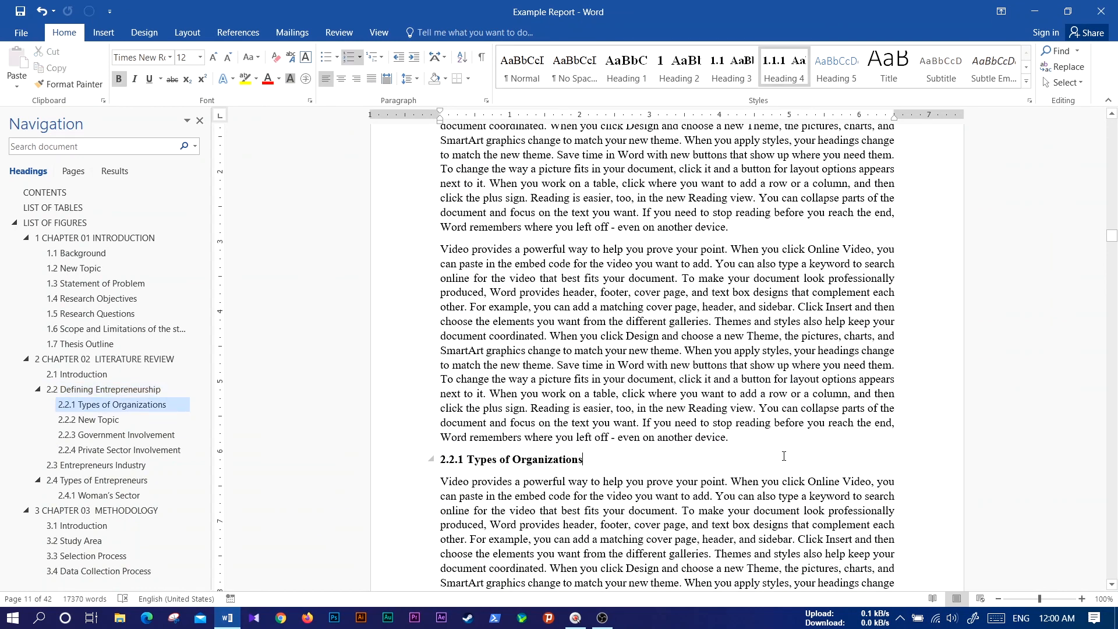